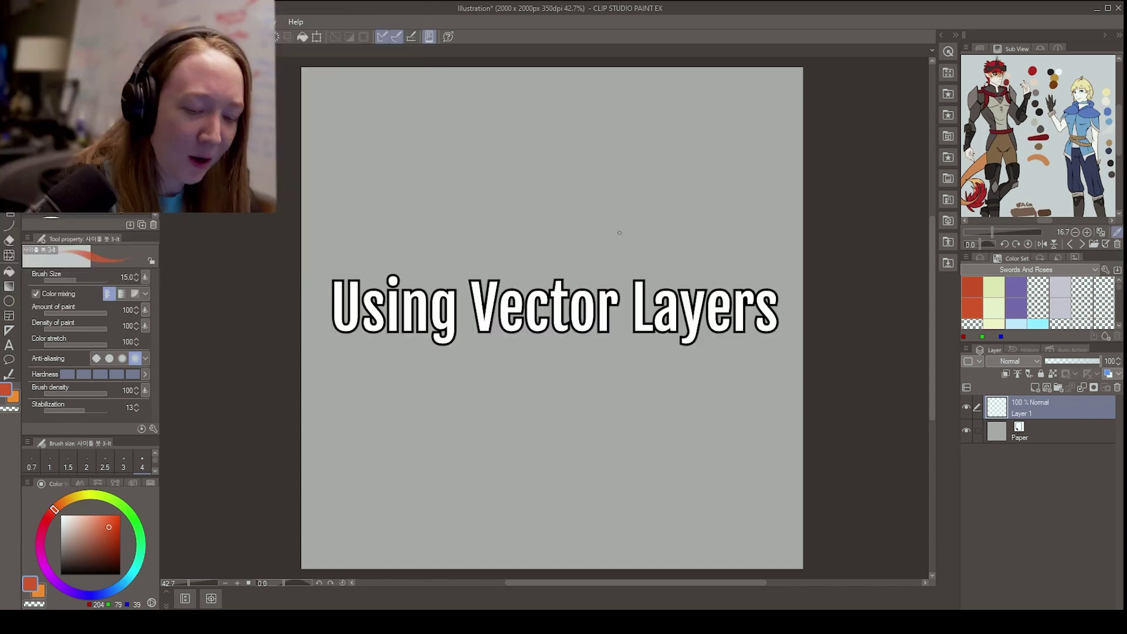
Switch to the ink pen and set the drawing colour to black
key(p)
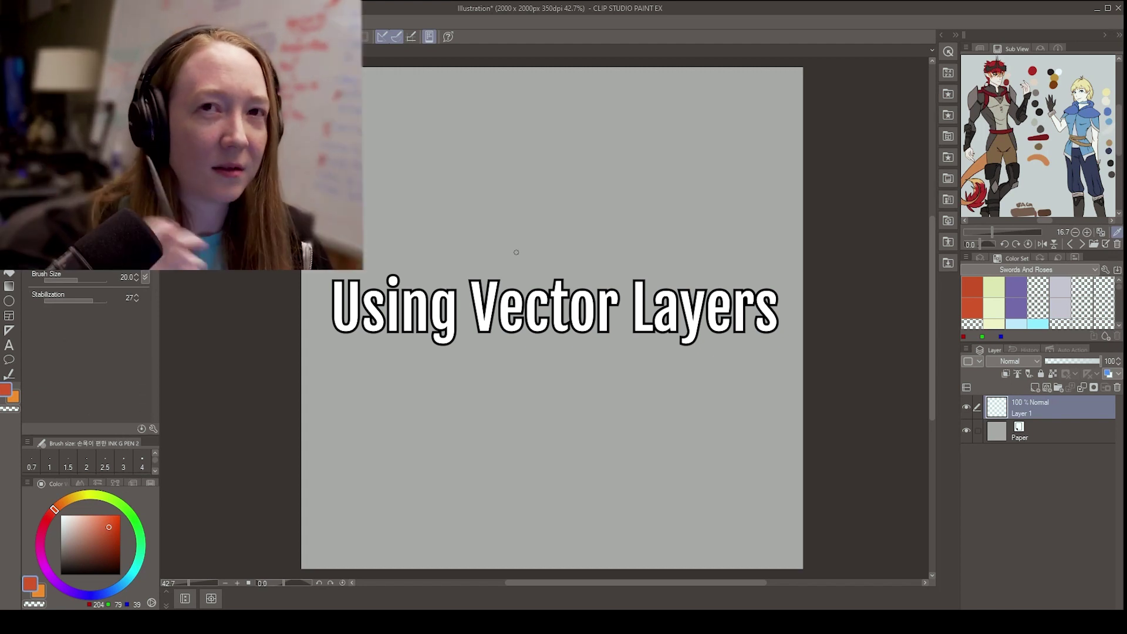
key(alt+space)
click(569, 235)
drag(569, 235, 613, 271)
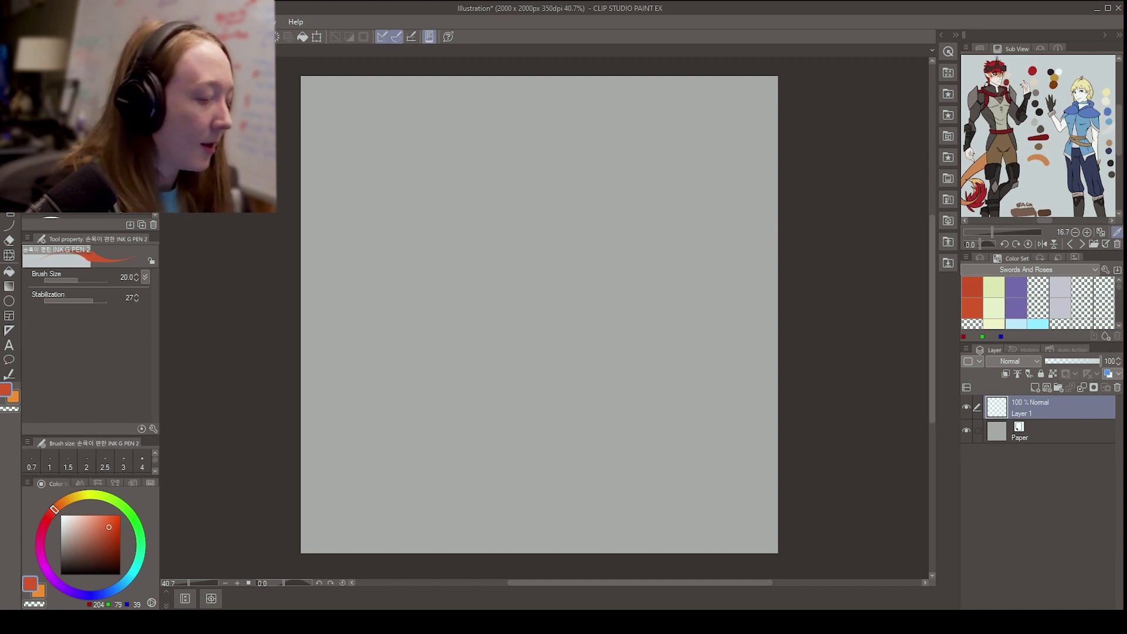
key(b)
drag(96, 535, 37, 571)
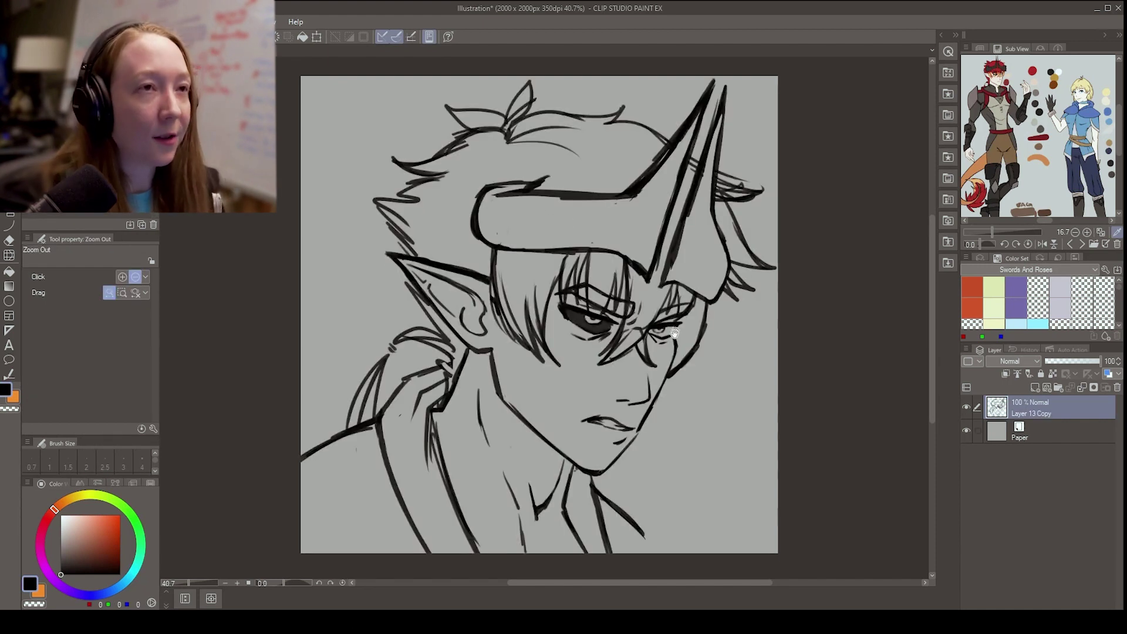
Lower the Layer 13 Copy sketch opacity to about 44%
drag(675, 333, 671, 331)
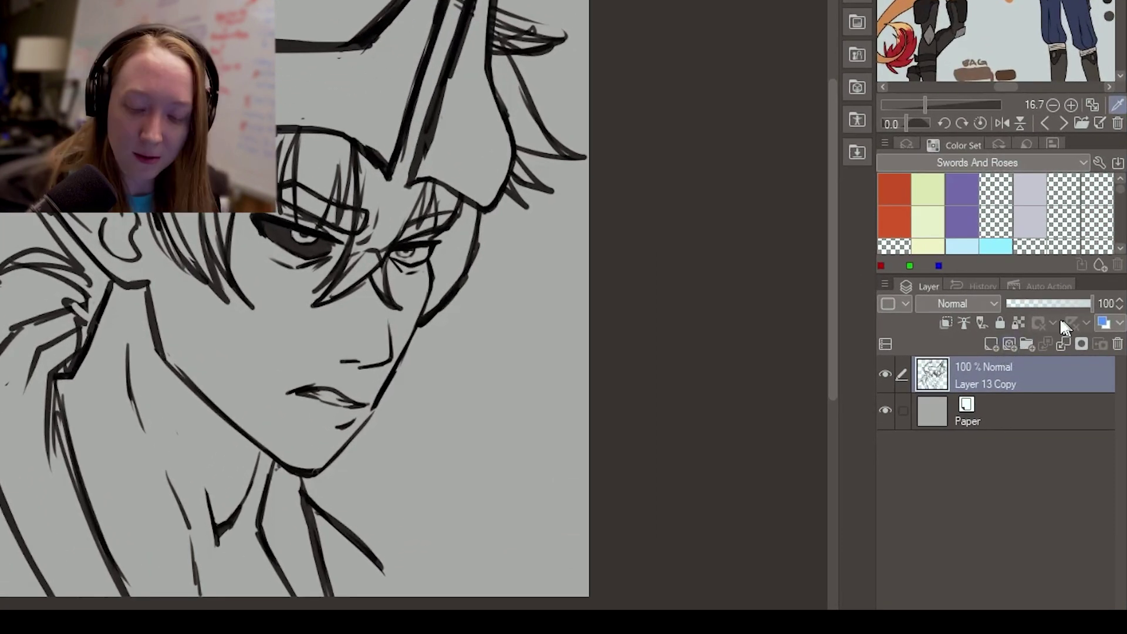
drag(1081, 362, 1067, 362)
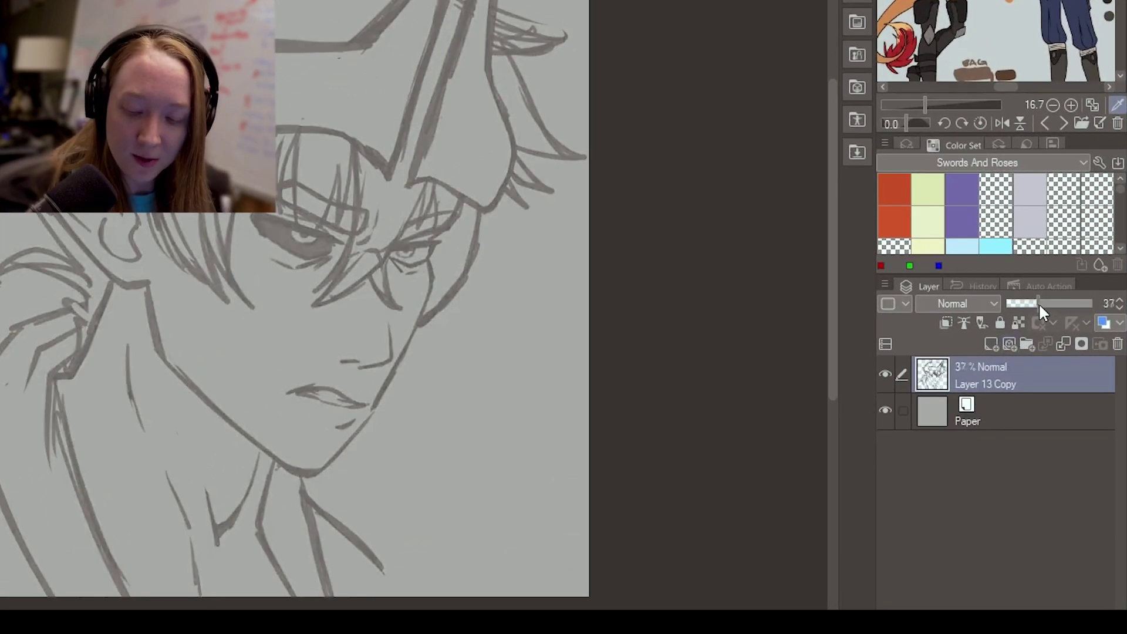
mouse_move(1038, 303)
mouse_down()
mouse_move(1059, 304)
mouse_move(1040, 302)
mouse_up()
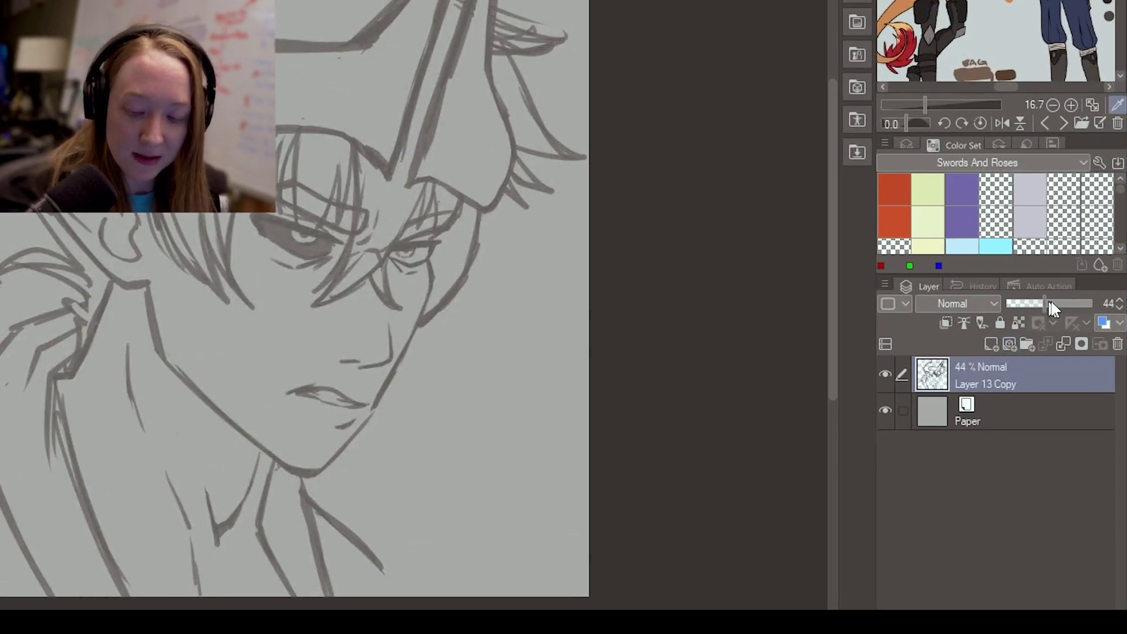
Add a new vector layer for inking, hide the Layer 13 Copy sketch, and add a new raster layer
click(1009, 343)
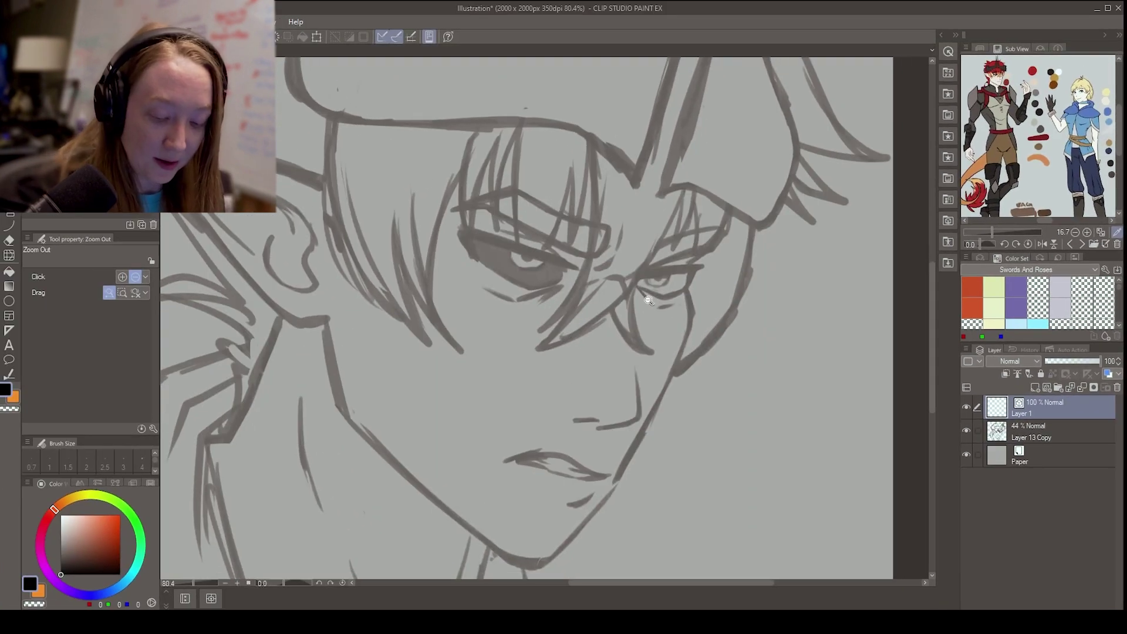
scroll(655, 321, down, 5)
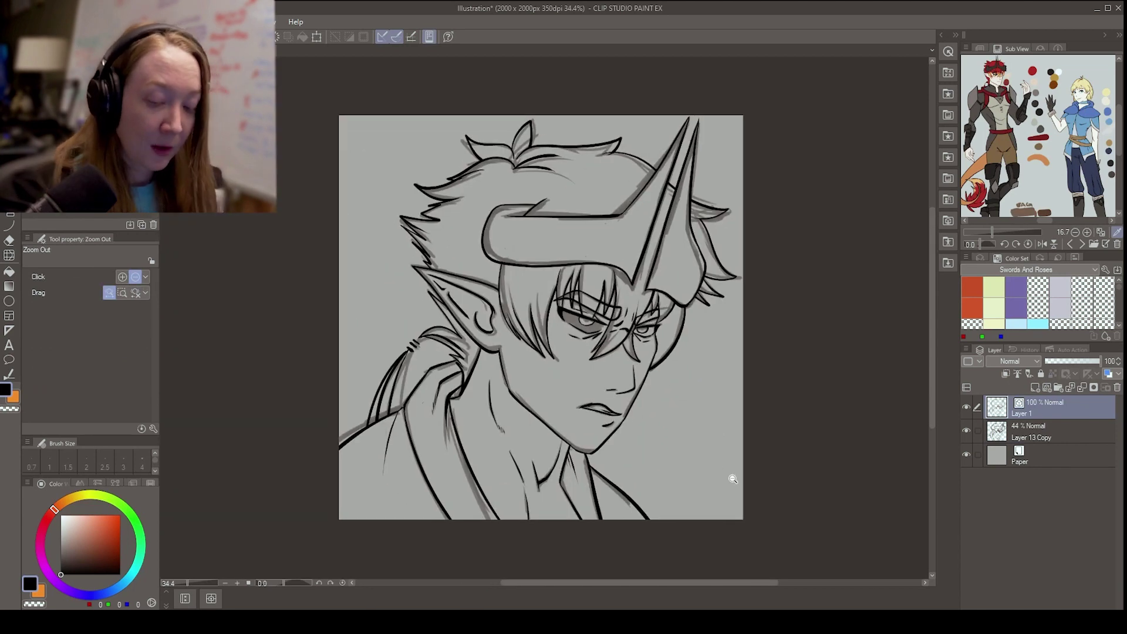
click(967, 430)
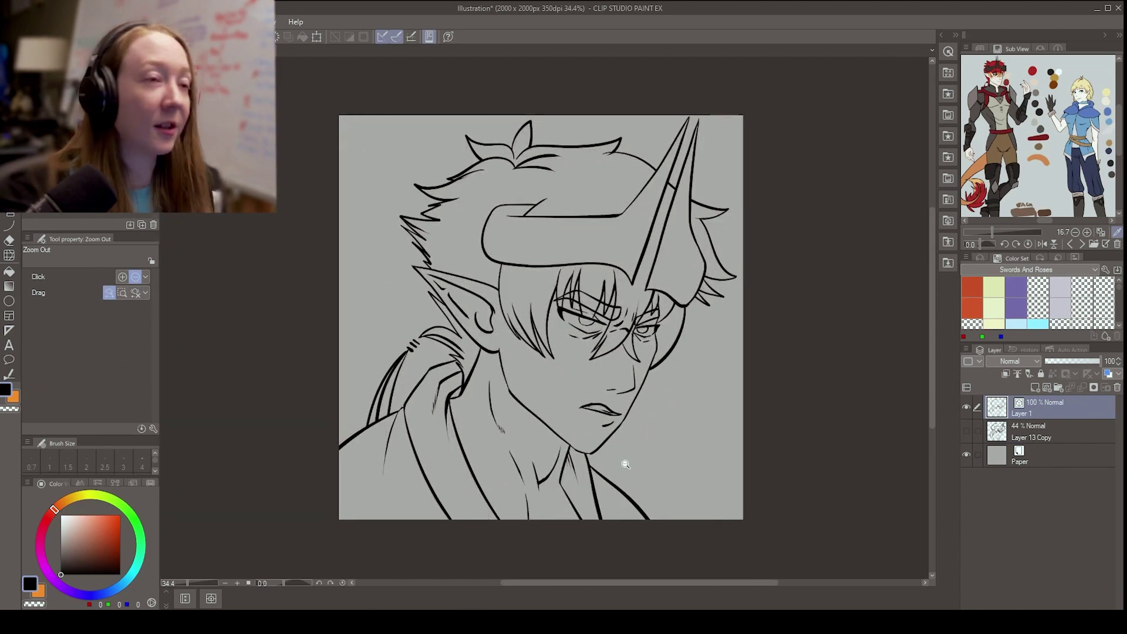
scroll(622, 460, up, 1)
click(1058, 428)
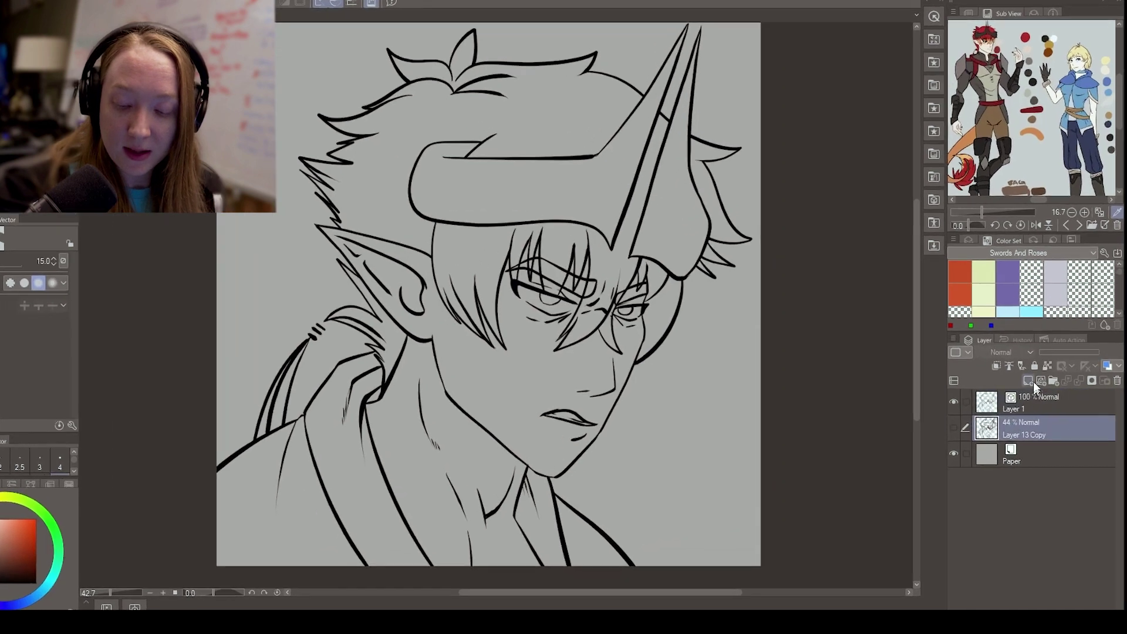
click(1032, 381)
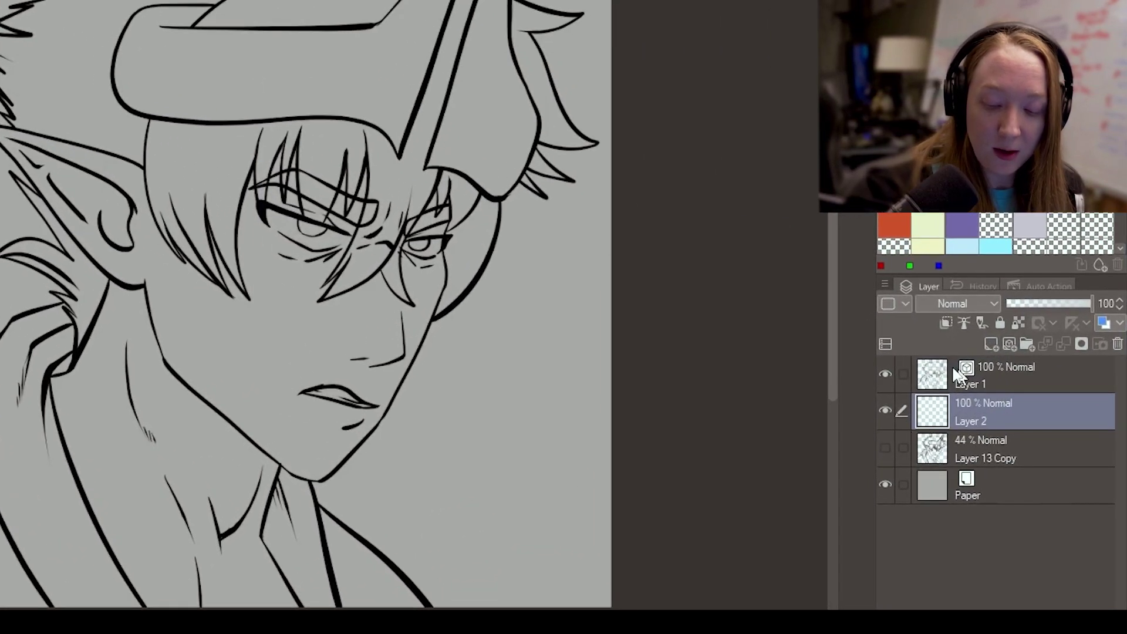
Set Layer 1 as the reference layer, then select Layer 2
click(970, 373)
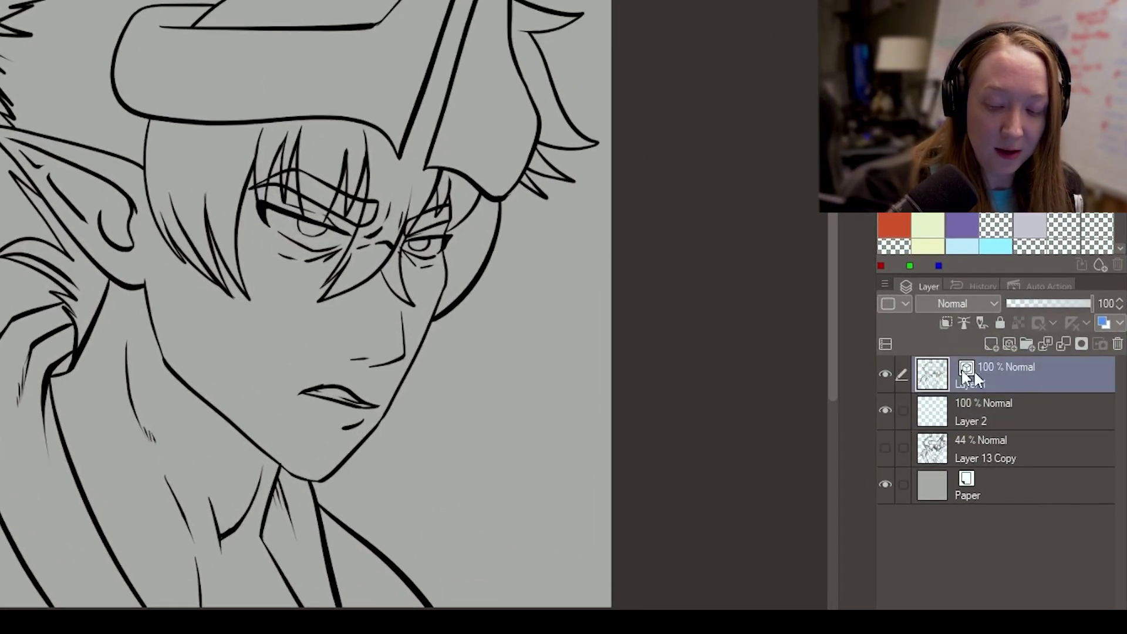
click(967, 323)
click(1000, 418)
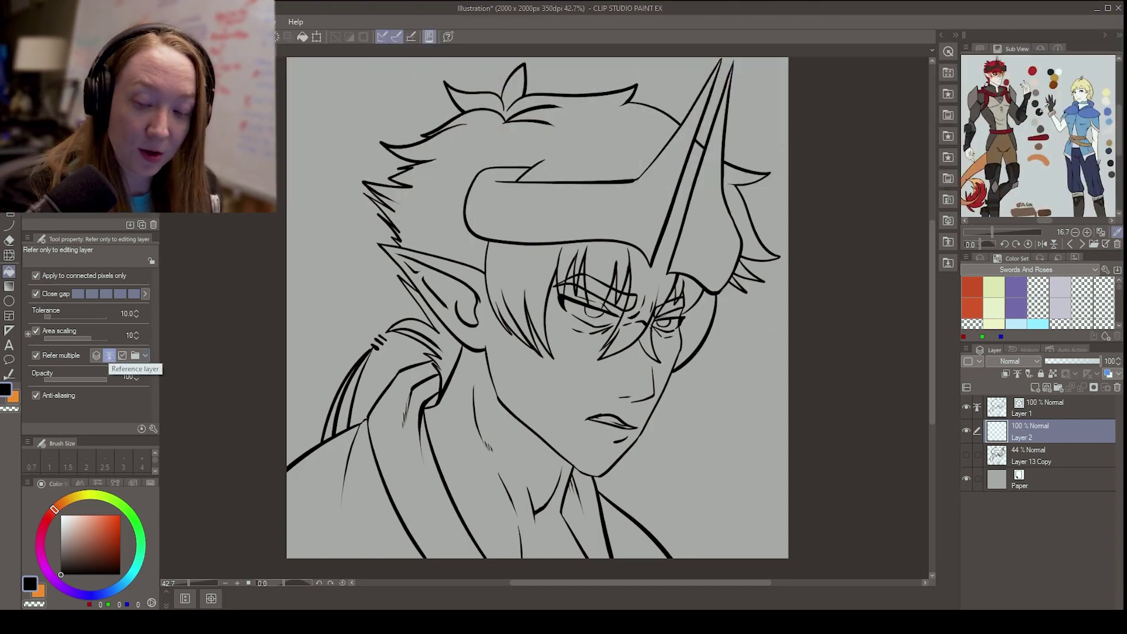
Fill the face, jawline, neck and chest light peach, then fill the hair sections red
click(1079, 93)
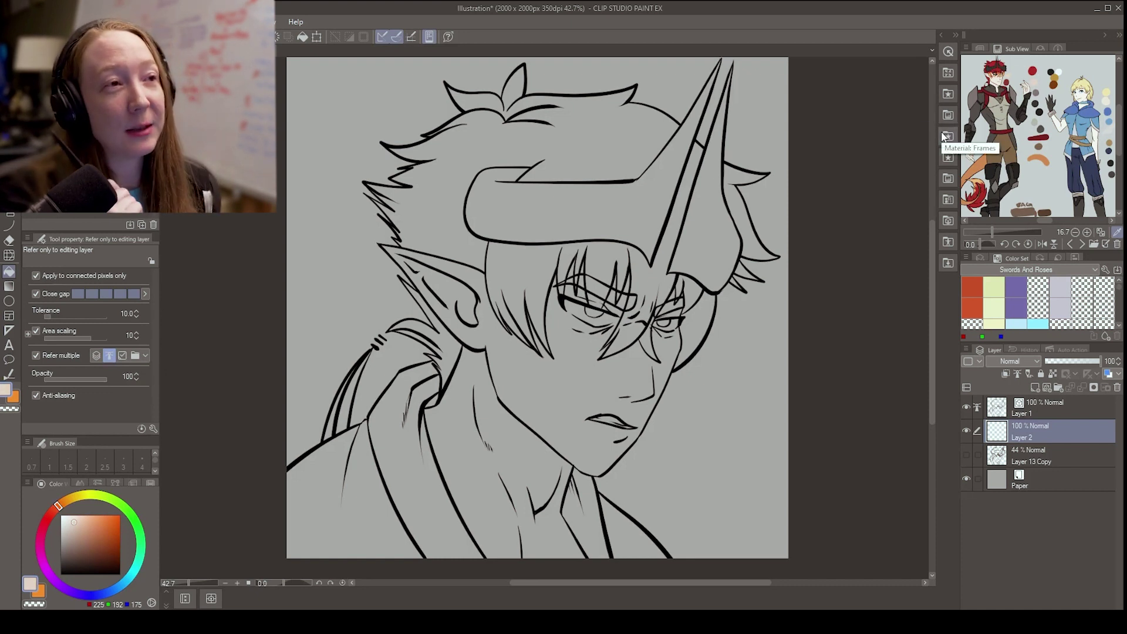
click(581, 355)
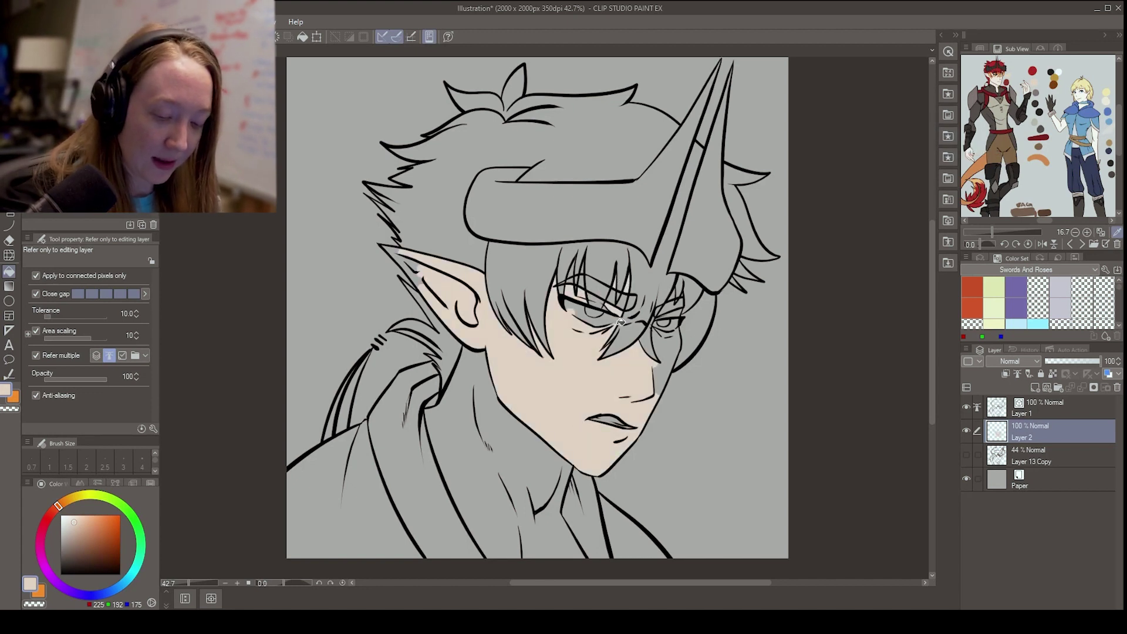
click(653, 374)
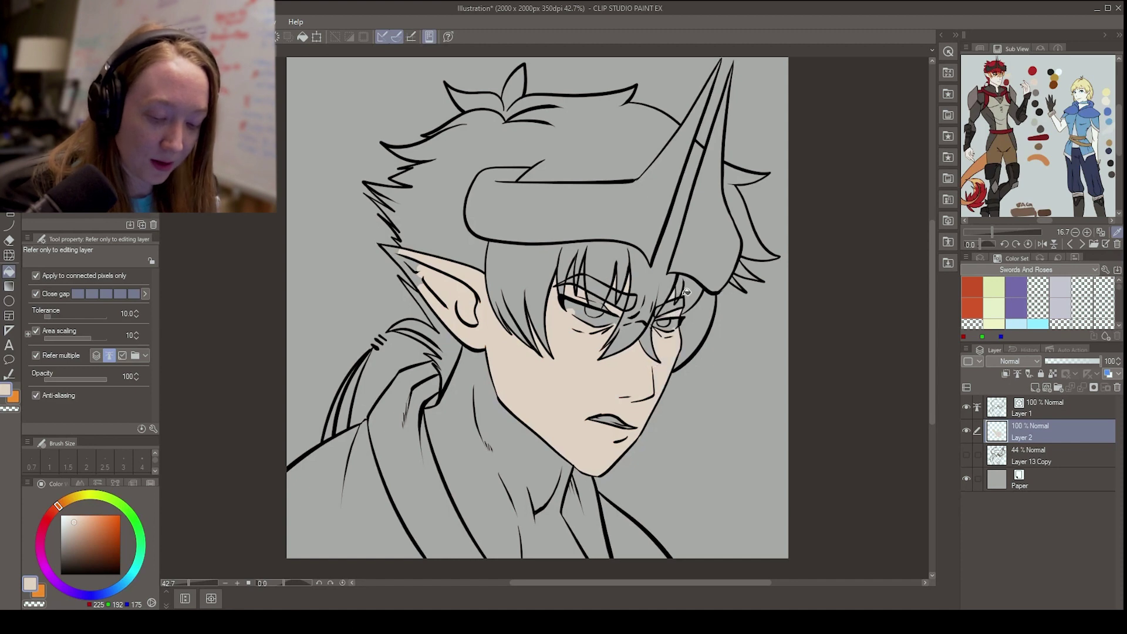
click(511, 470)
click(529, 276)
click(572, 276)
click(610, 276)
Fill both irises gold, fill the remaining hair strands and ponytail red, and lighten the teeth
key(p)
scroll(541, 292, up, 3)
key(g)
click(499, 290)
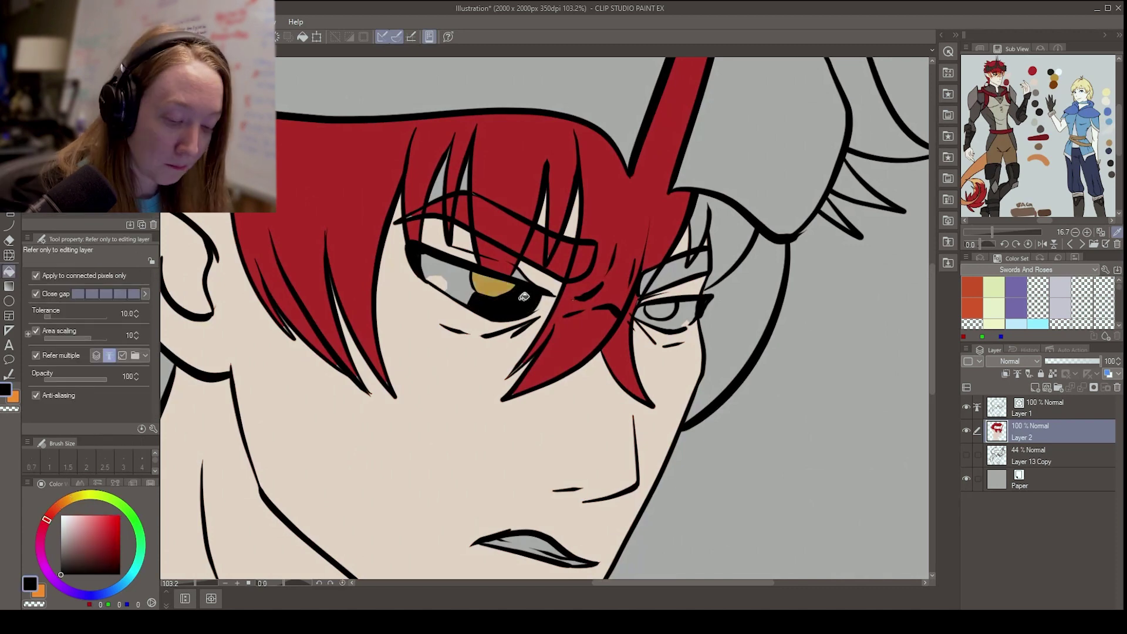
click(447, 276)
click(661, 311)
scroll(766, 276, down, 4)
click(781, 217)
click(437, 329)
click(364, 399)
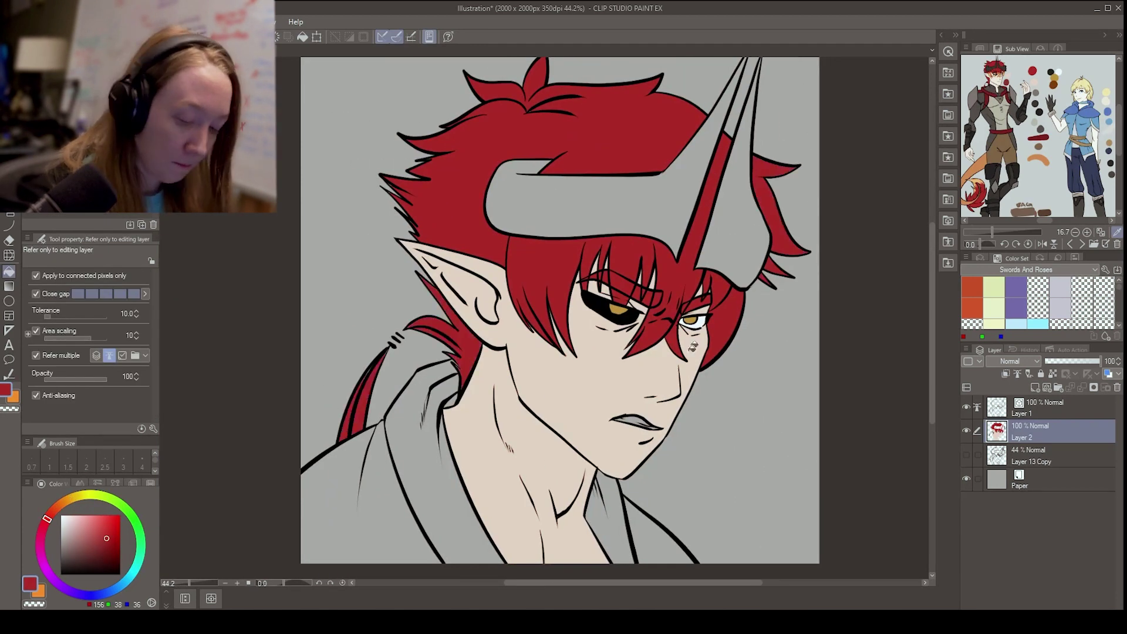
click(632, 422)
Fill the clothing, horn band and vertical horn dark grey
click(446, 446)
click(640, 516)
click(385, 432)
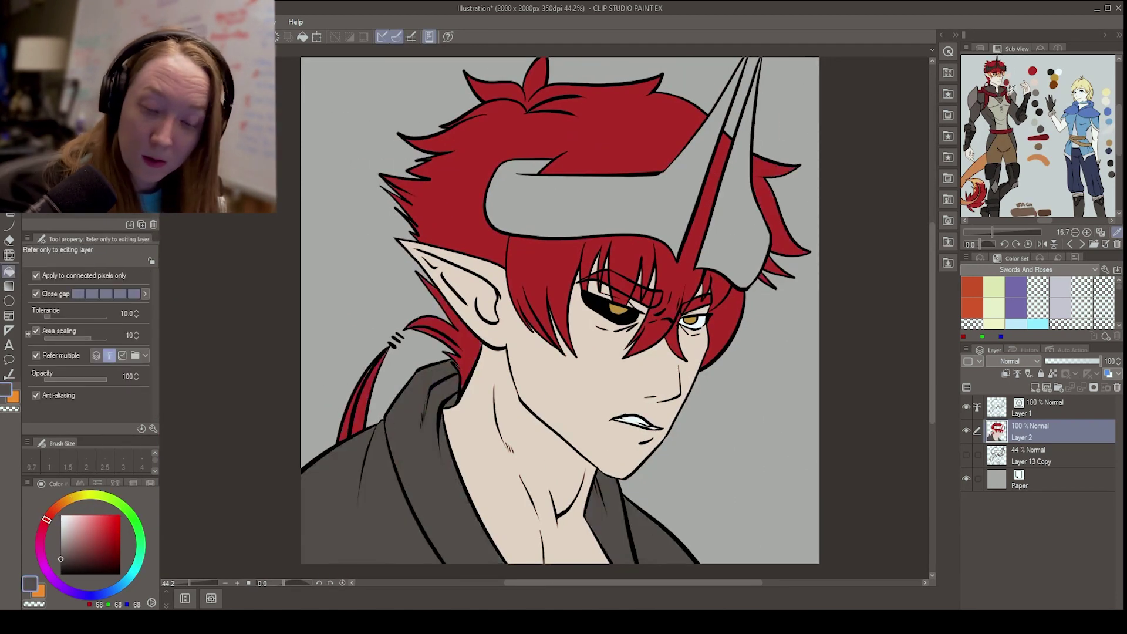
click(656, 196)
click(726, 203)
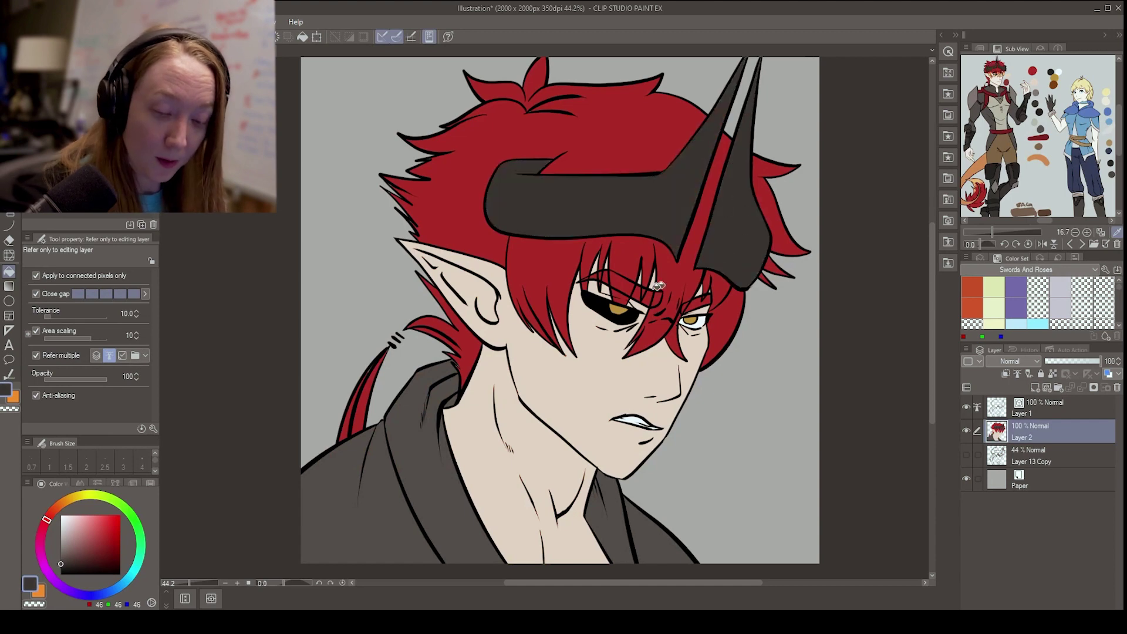
drag(631, 292, 692, 362)
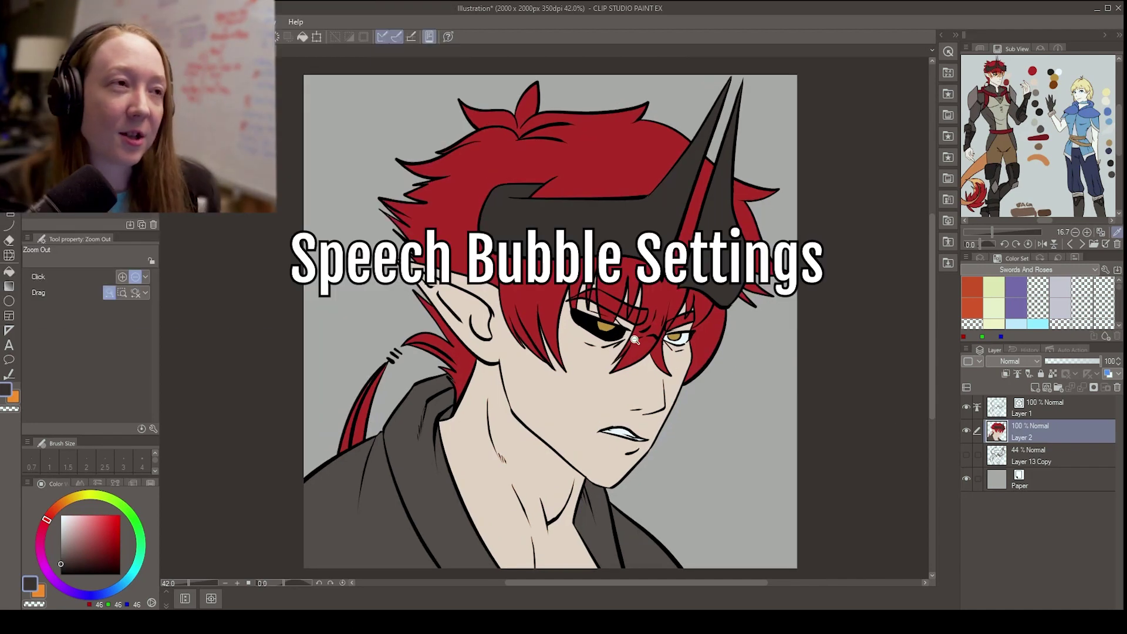
Draw an orange rounded speech balloon over the elf's top-left hair
key(t)
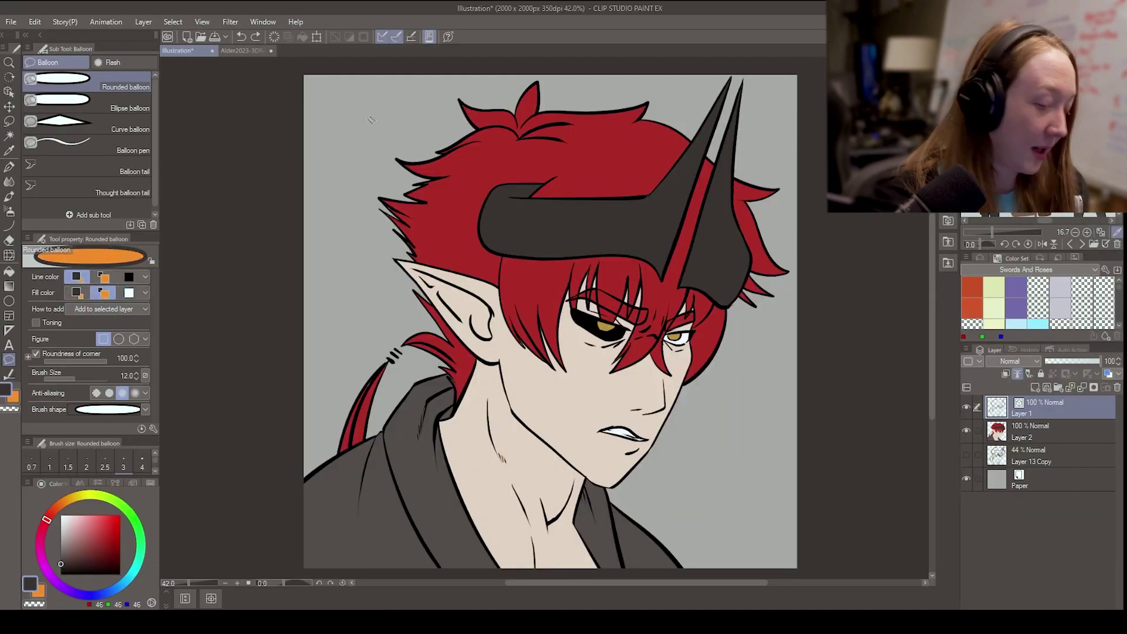
drag(364, 120, 549, 199)
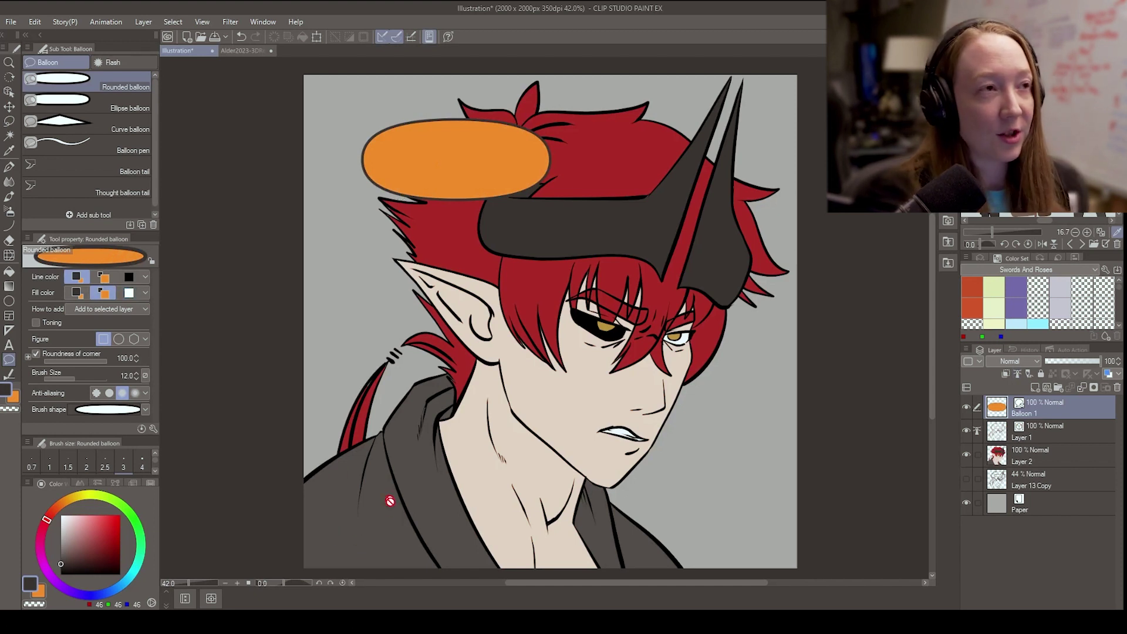
Undo the orange balloon and set the balloon outline to black and the fill to white
key(ctrl+z)
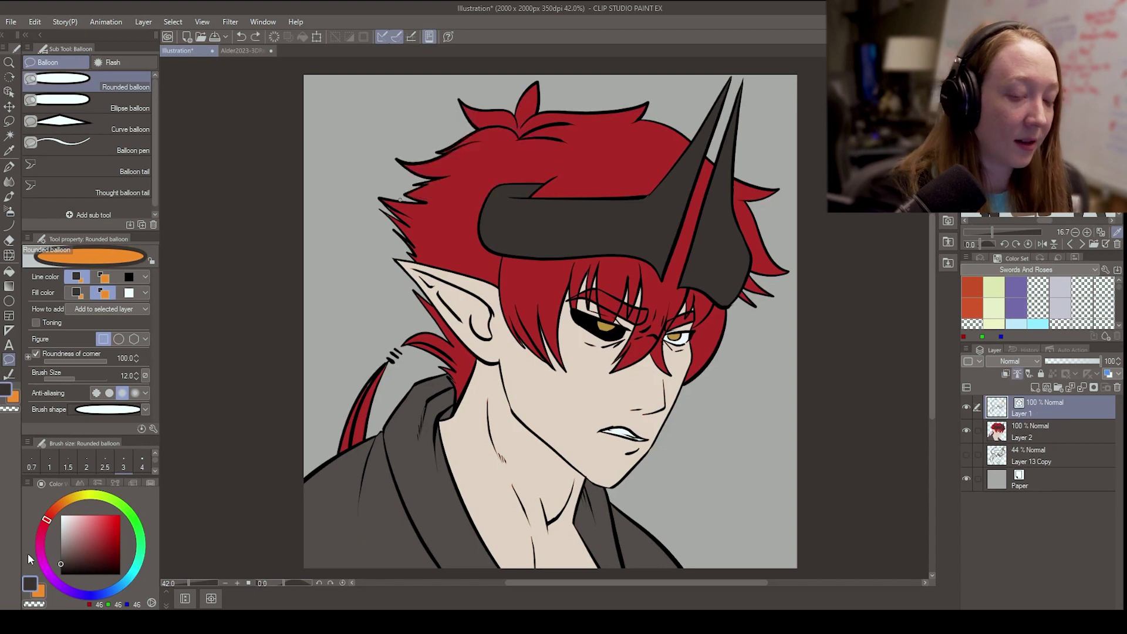
click(130, 292)
click(129, 276)
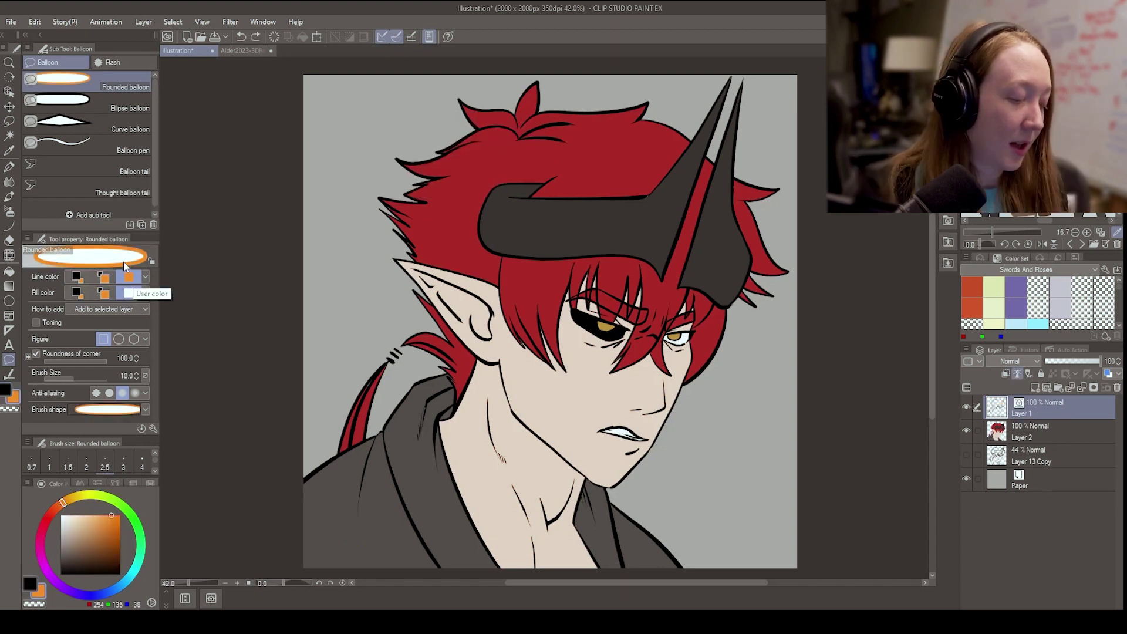
click(61, 575)
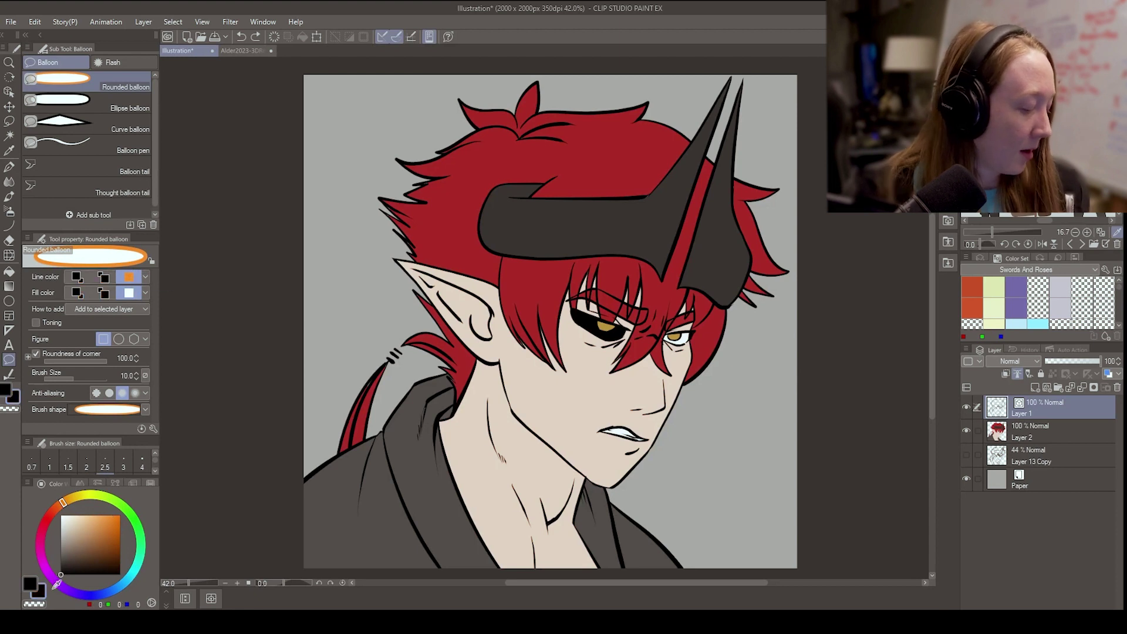
click(134, 276)
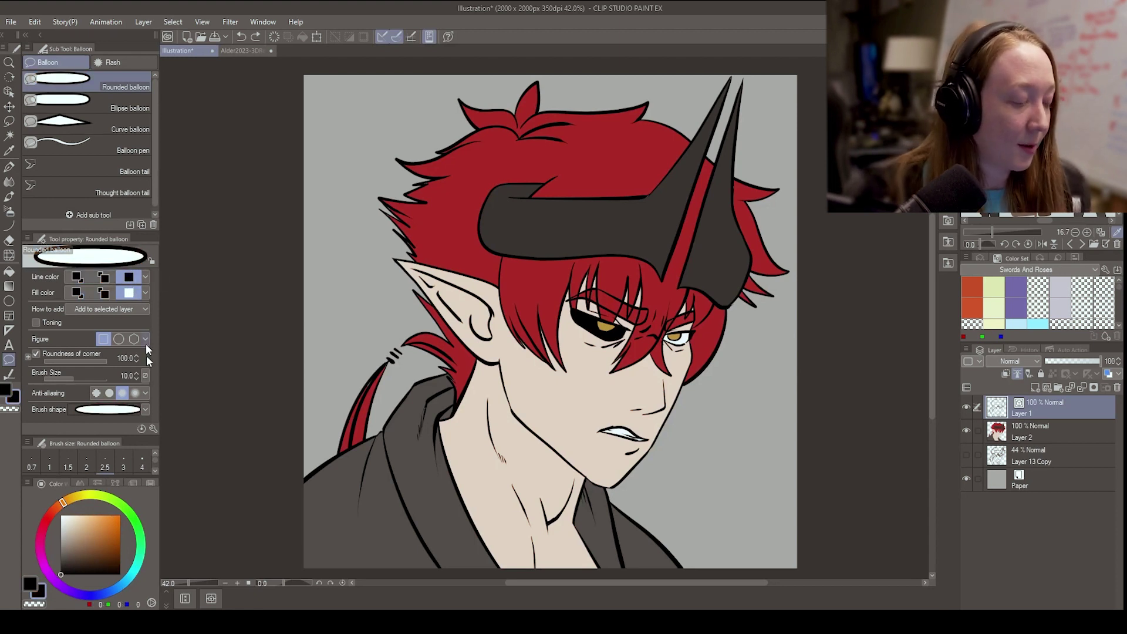
Adjust the main and sub colours, then draw a white black-outlined balloon at the top-left
drag(54, 574, 63, 525)
click(120, 524)
click(40, 591)
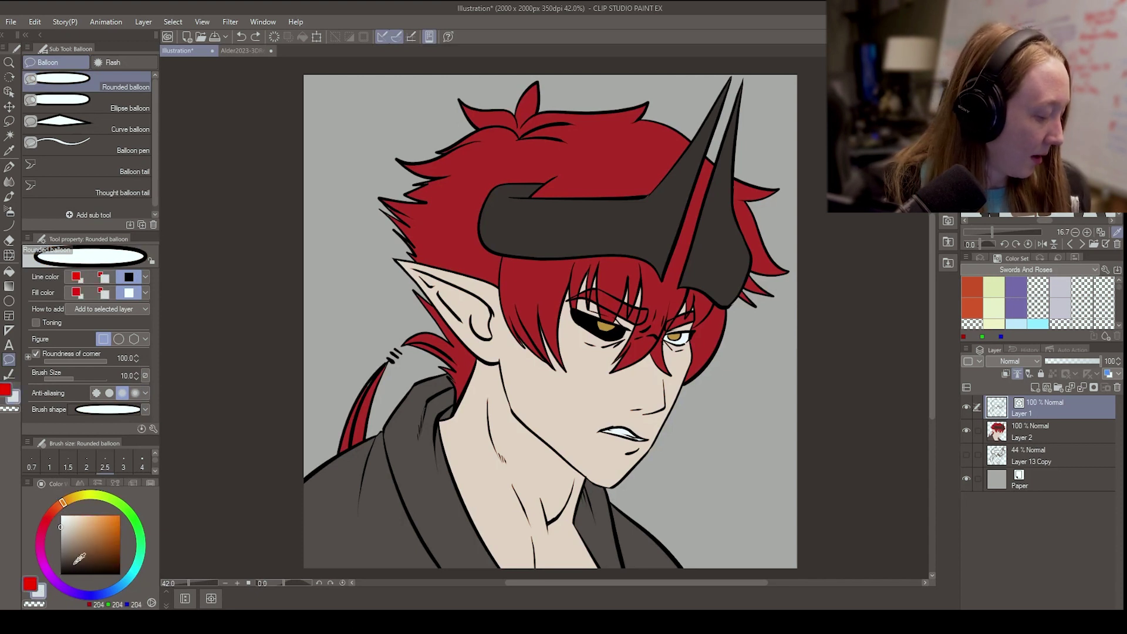
click(82, 593)
click(120, 539)
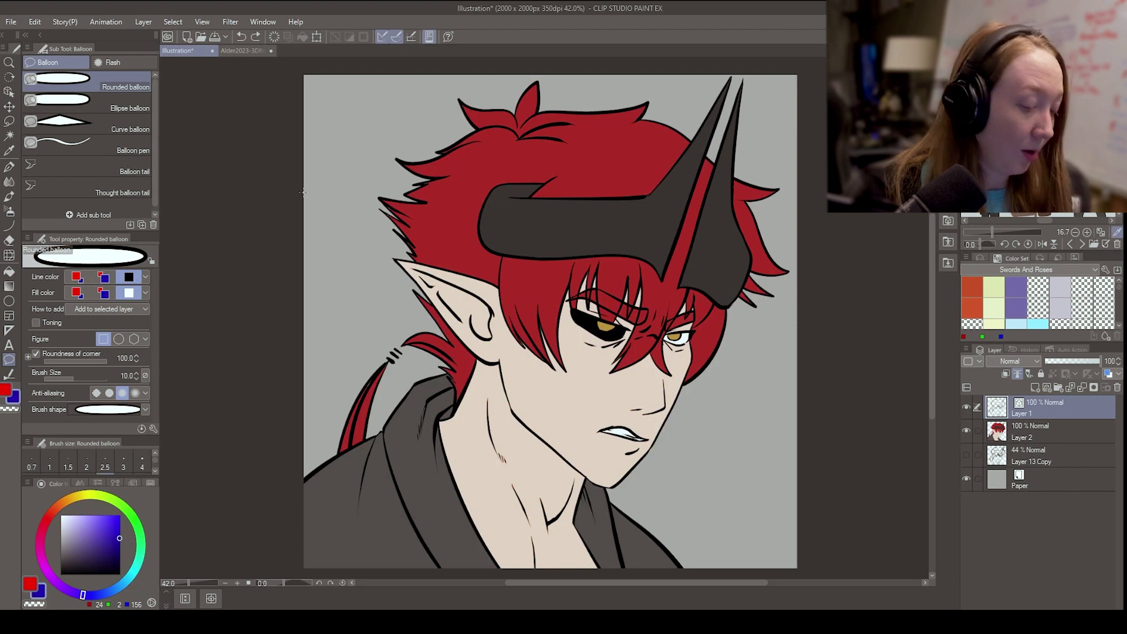
drag(326, 91, 480, 206)
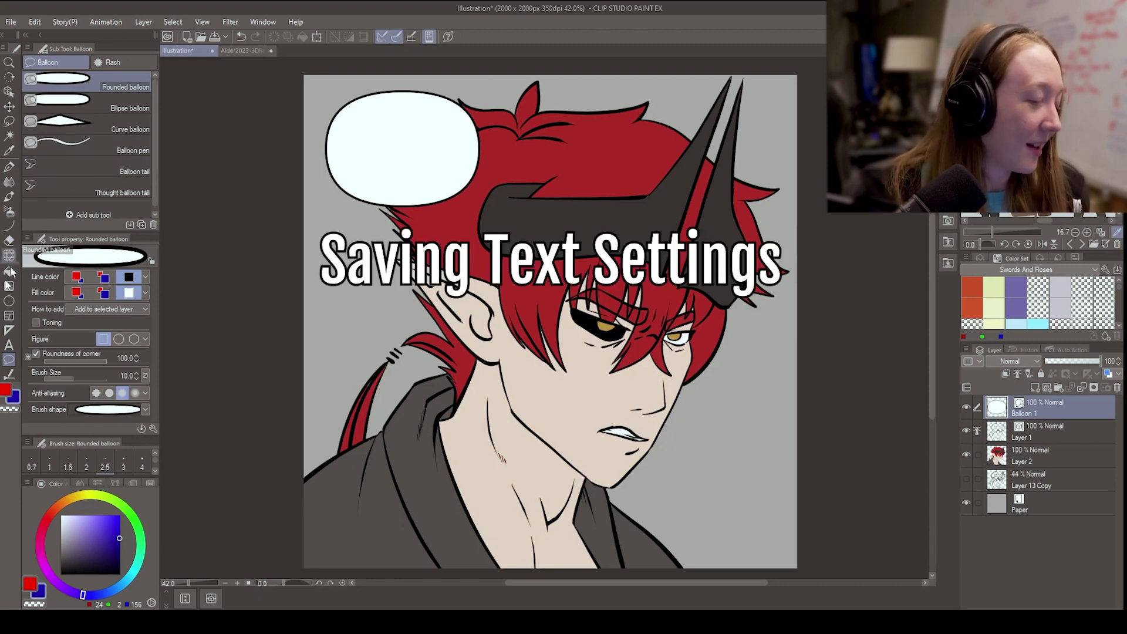
click(11, 348)
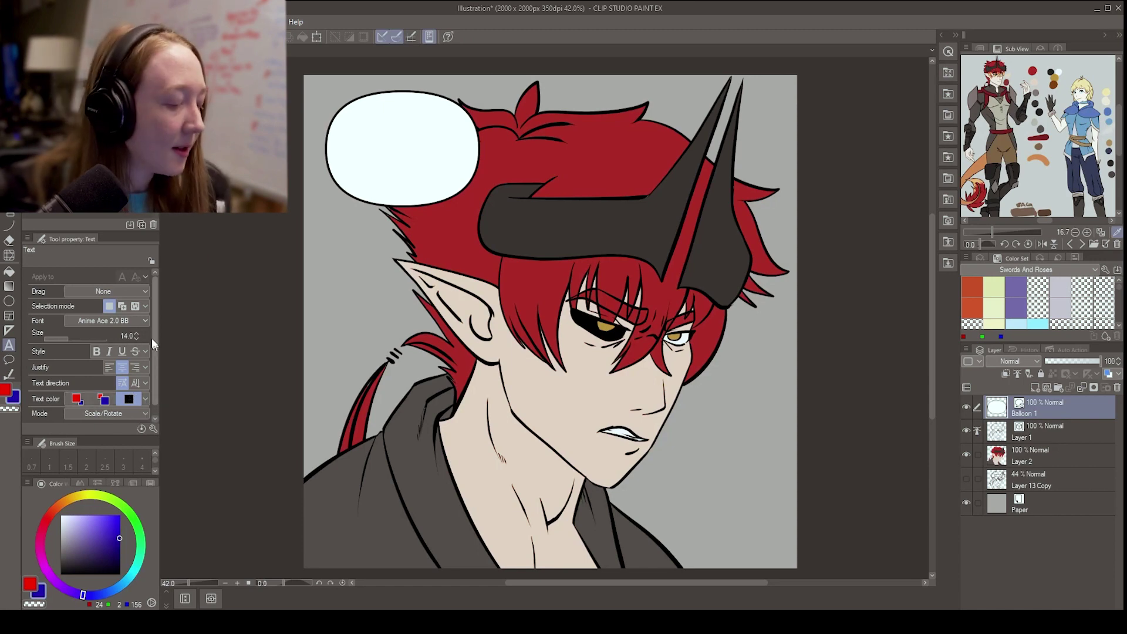
click(153, 429)
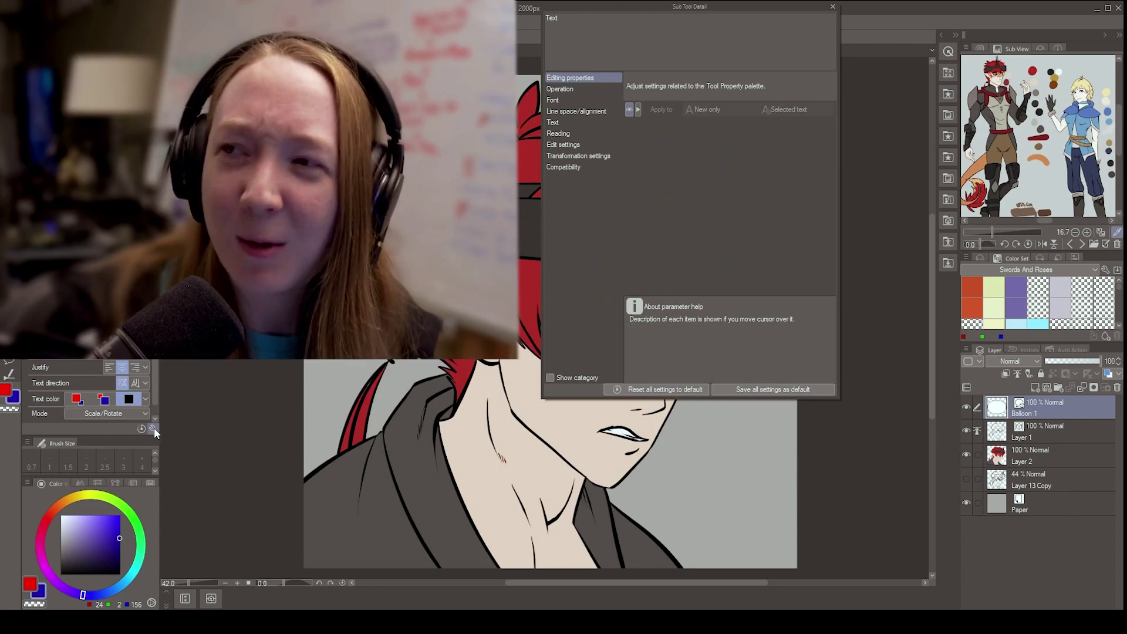
drag(709, 7, 707, 95)
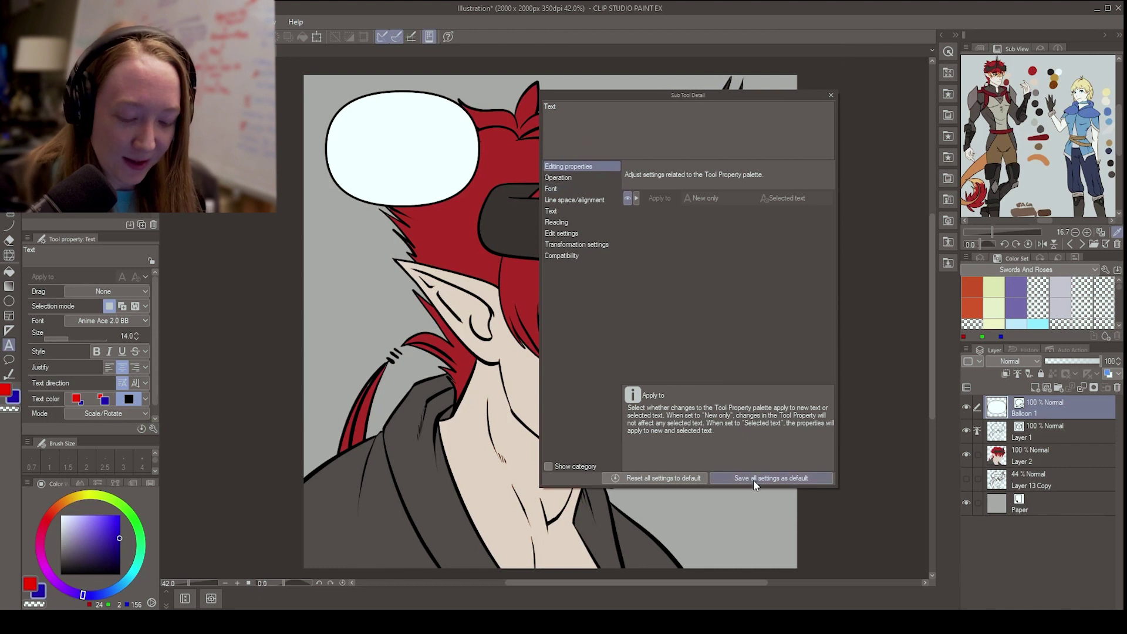
click(831, 95)
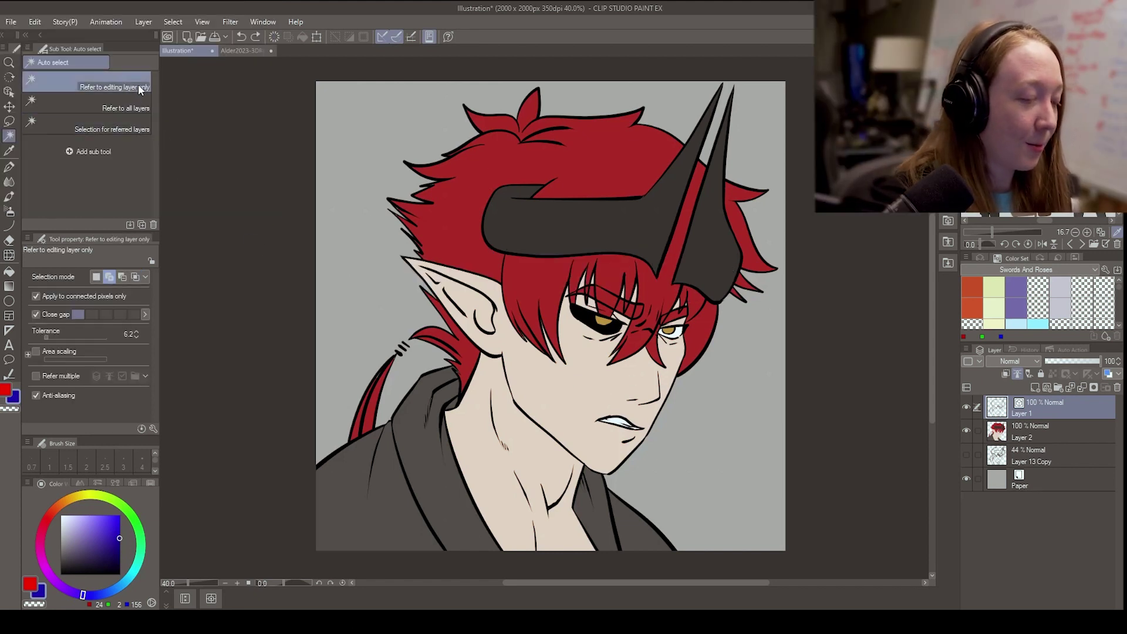
On Layer 2, turn off 'Apply to connected pixels only' so Auto Select grabs all red hair, then deselect
click(1035, 441)
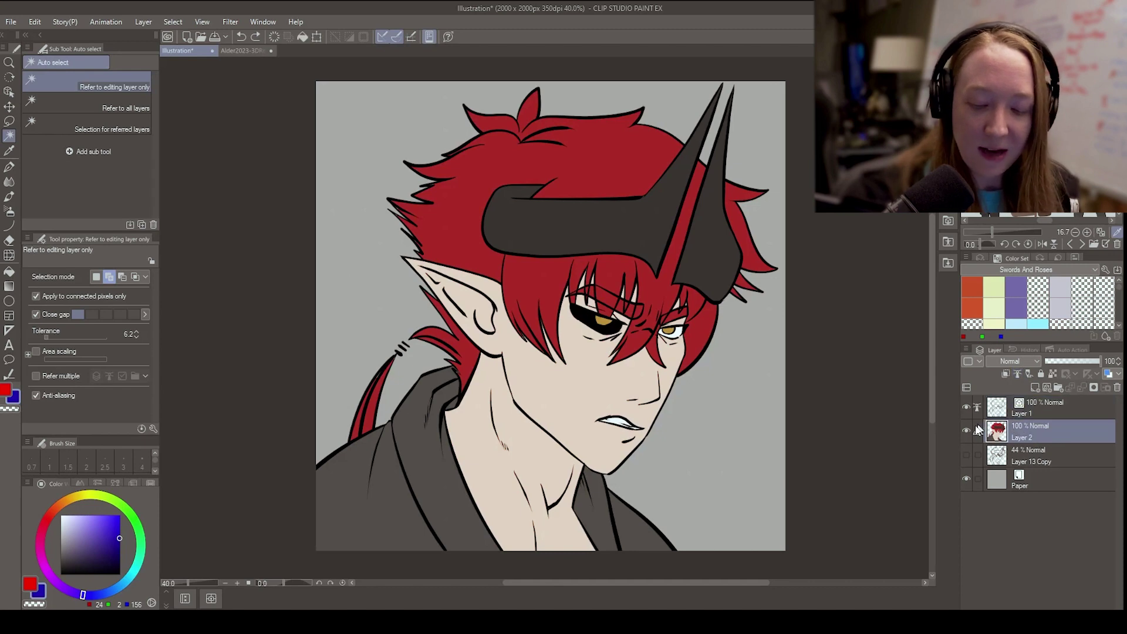
click(586, 168)
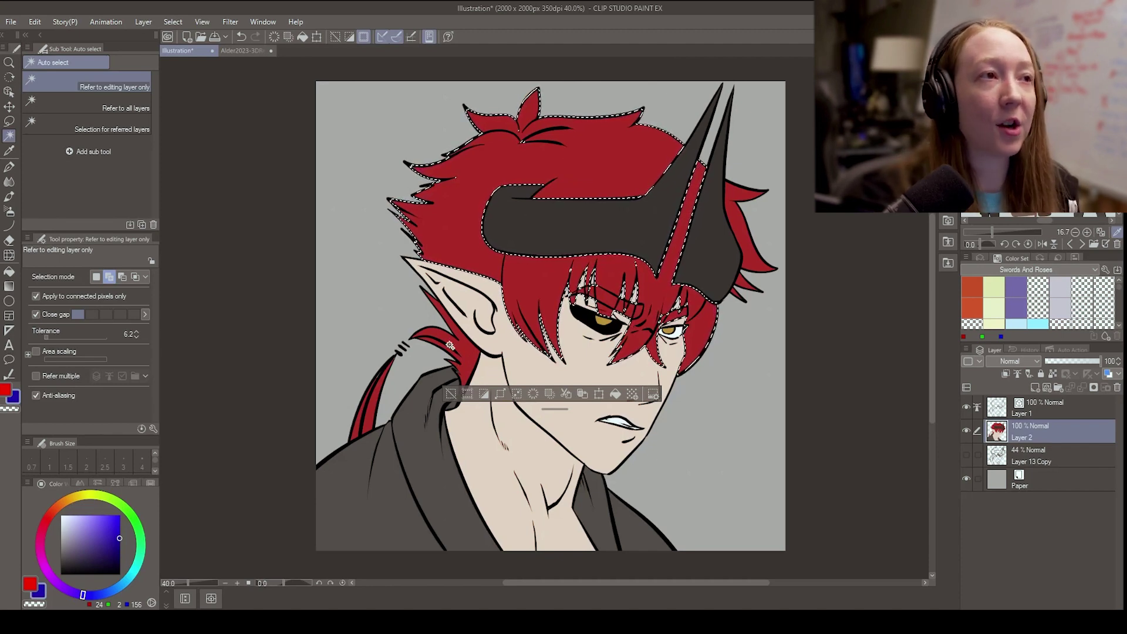
key(ctrl+z)
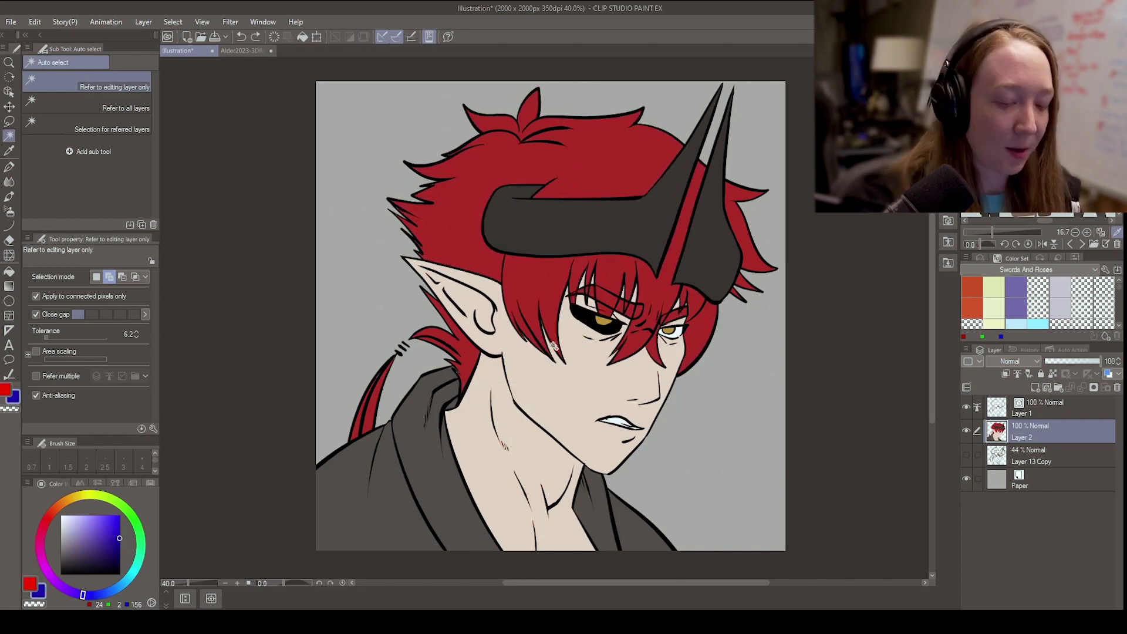
click(599, 159)
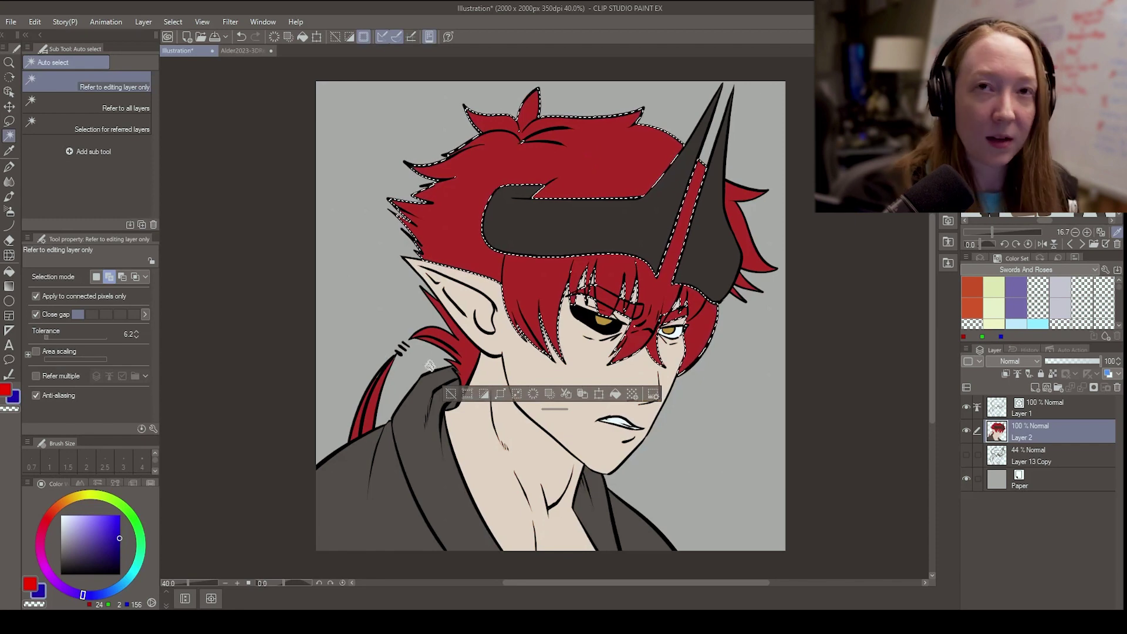
click(54, 295)
key(ctrl+d)
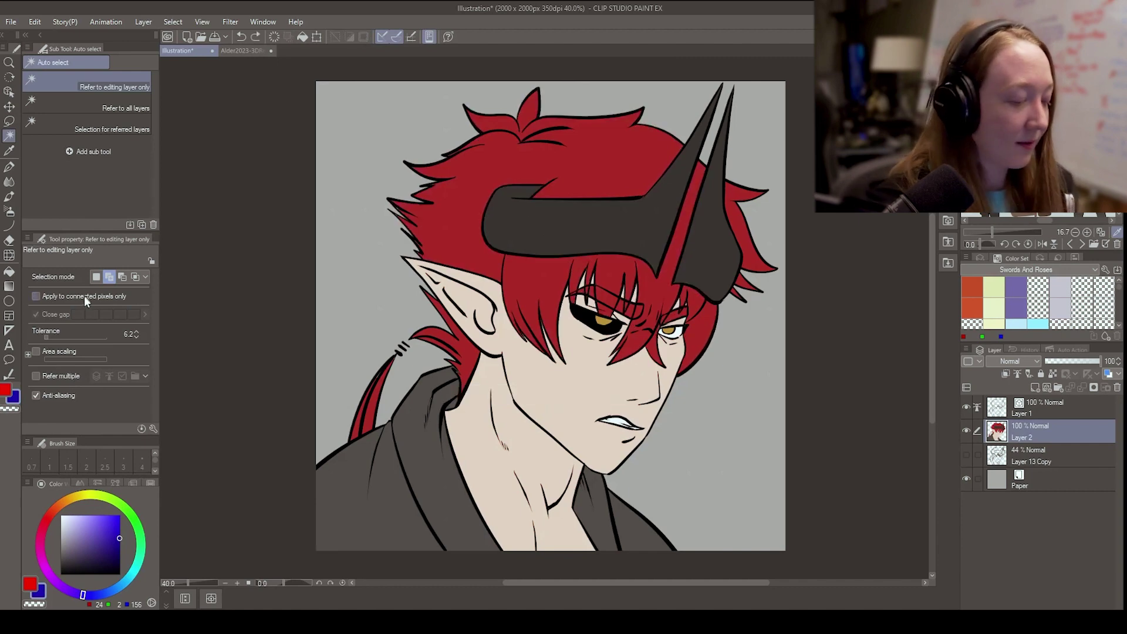
click(579, 149)
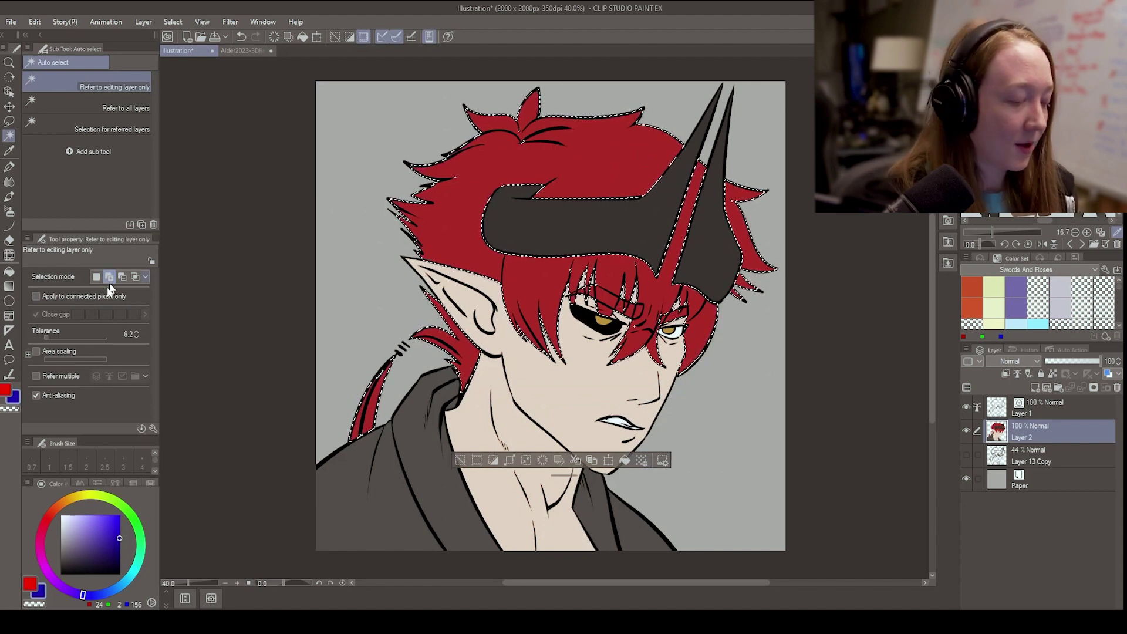
key(ctrl+d)
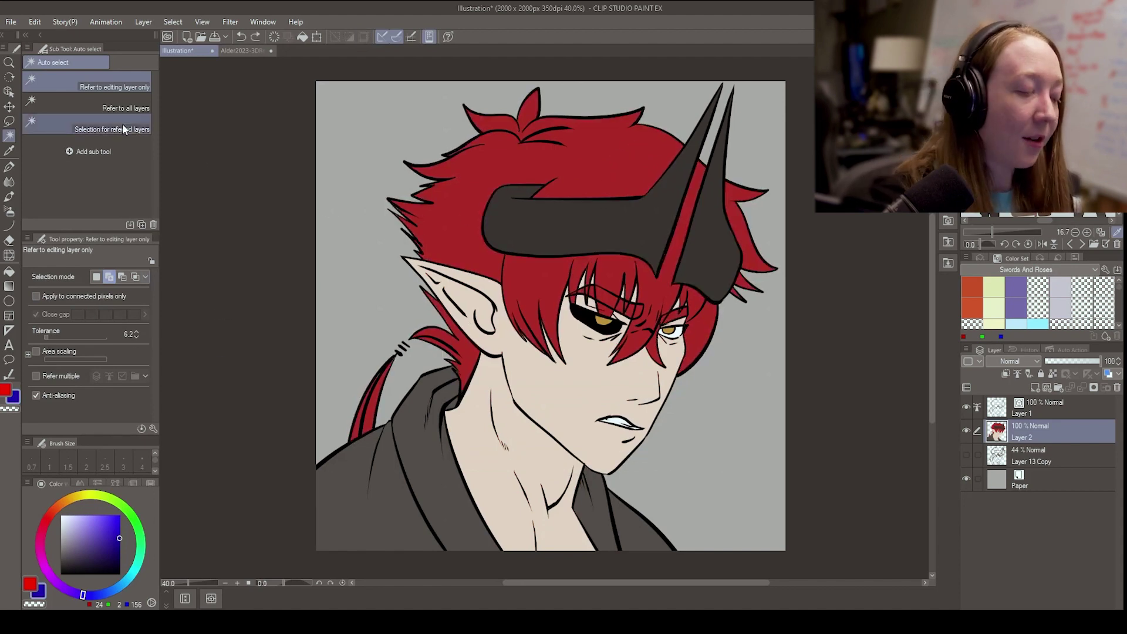
Add Layer 3 above Layer 2 and set its blend mode to Multiply
click(1044, 389)
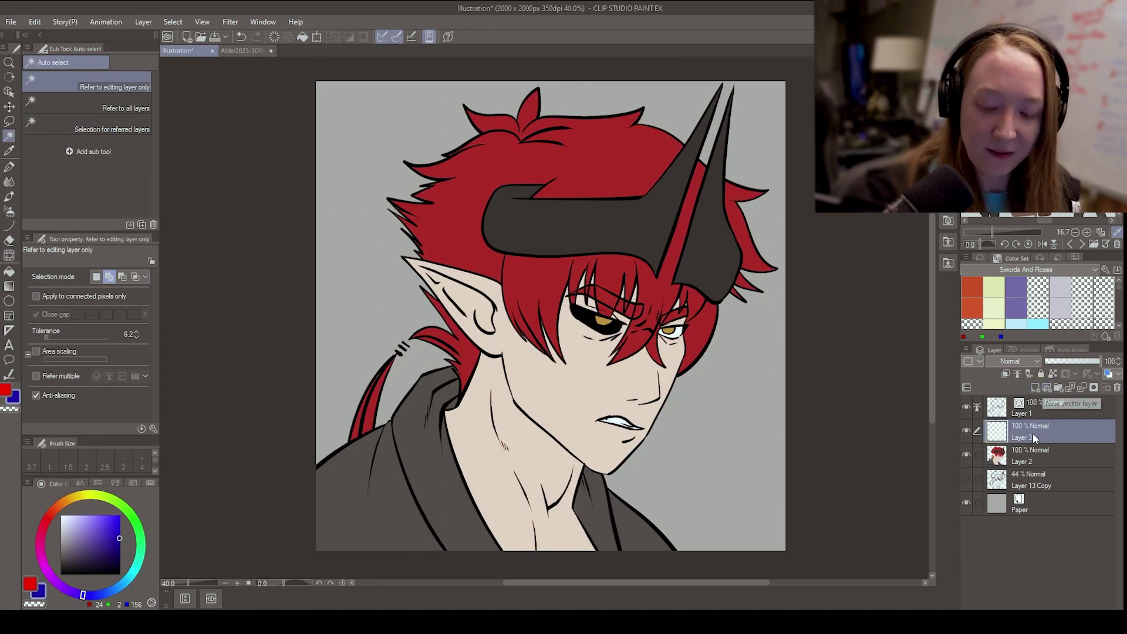
click(1017, 362)
click(1024, 354)
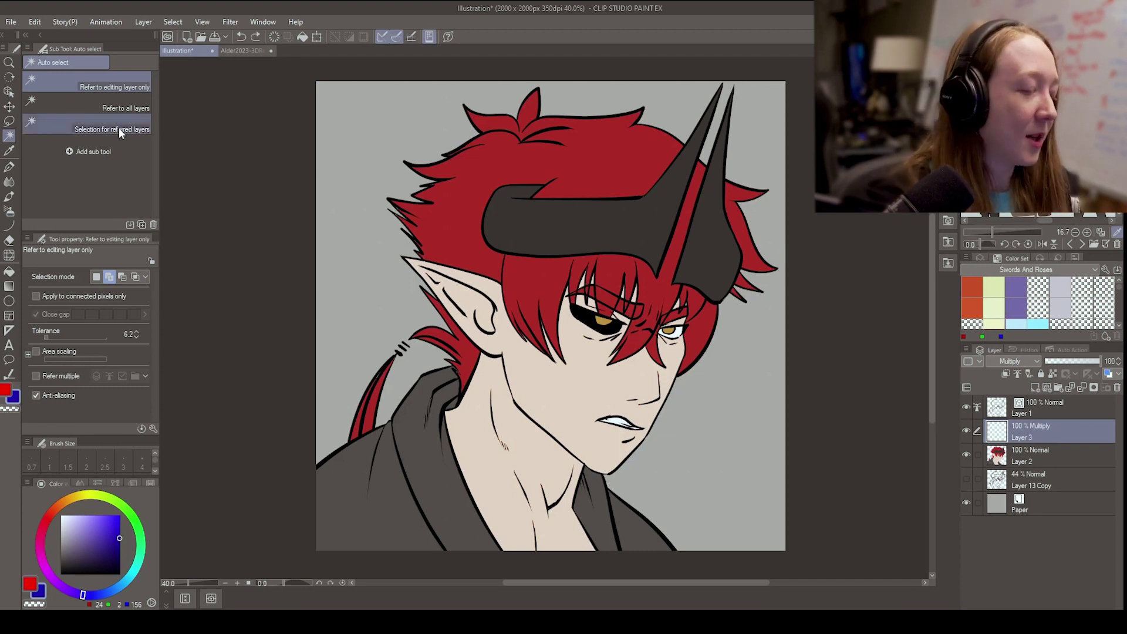
Set Auto Select to refer to reference layers, make Layer 2 the reference, and test-select the skin
click(139, 125)
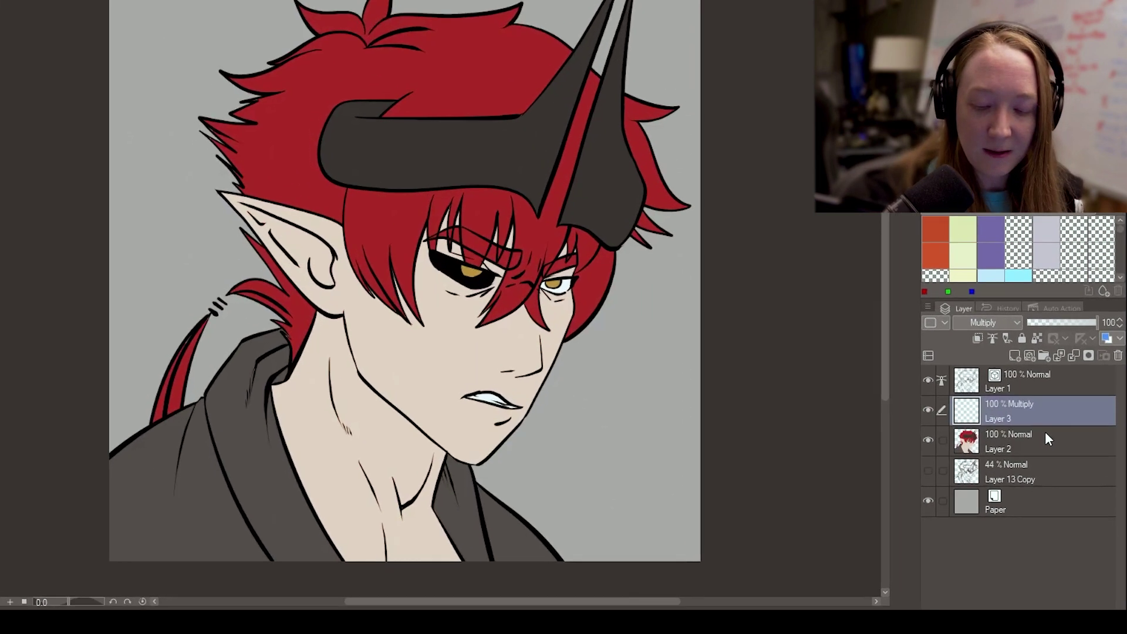
click(1033, 456)
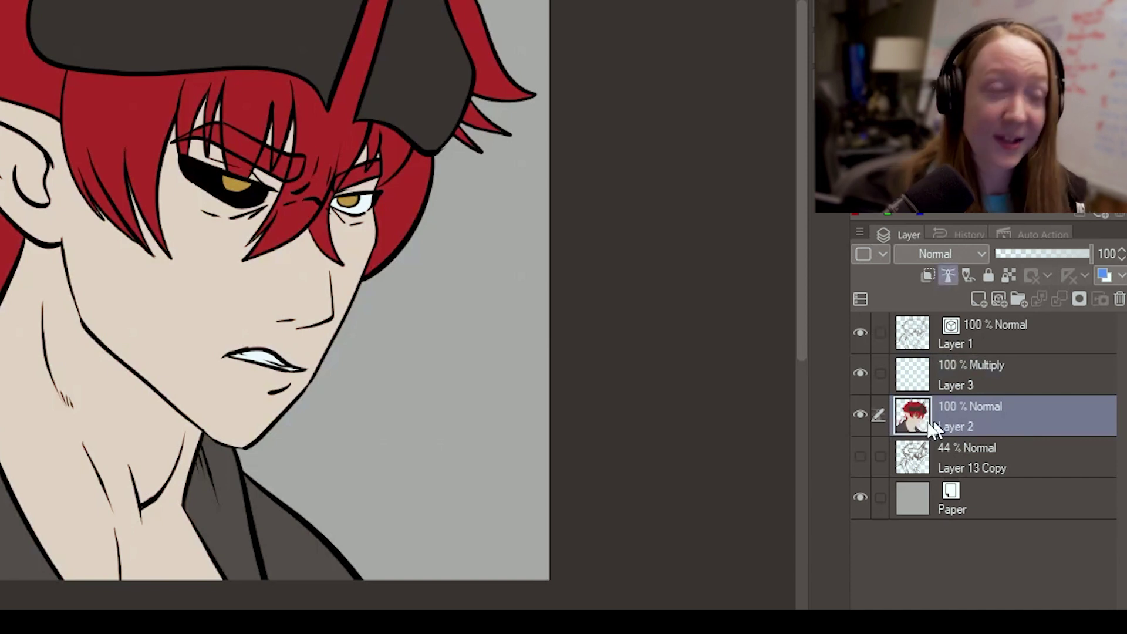
click(1032, 374)
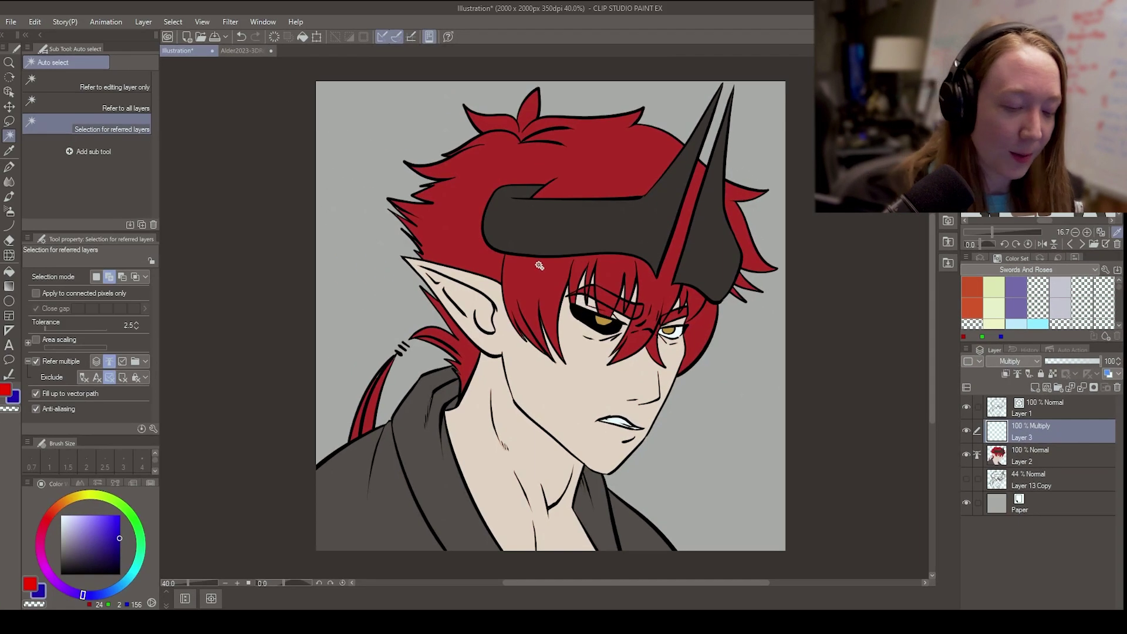
click(539, 265)
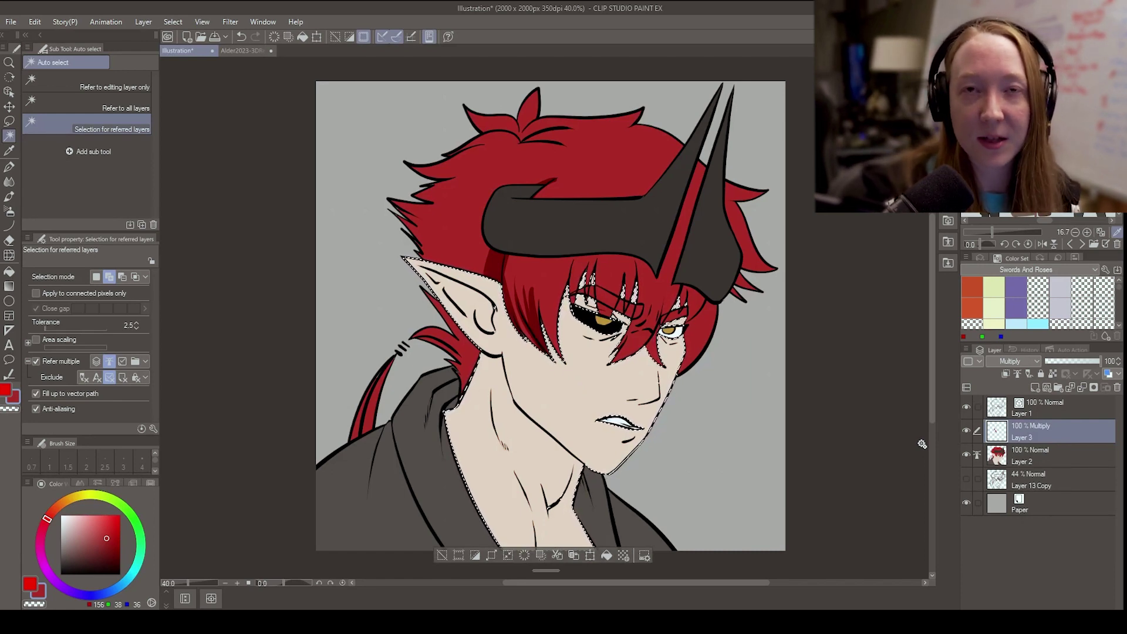
key(ctrl+d)
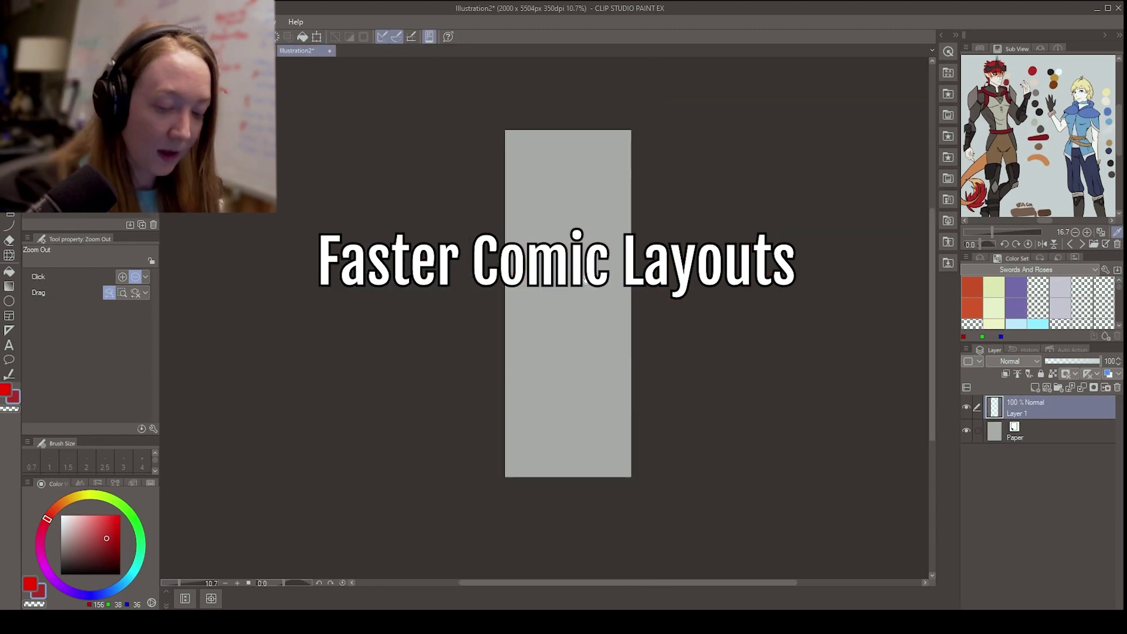
Sketch a box and panel dividers in black on the tall 2000 × 5504 page
scroll(640, 268, up, 4)
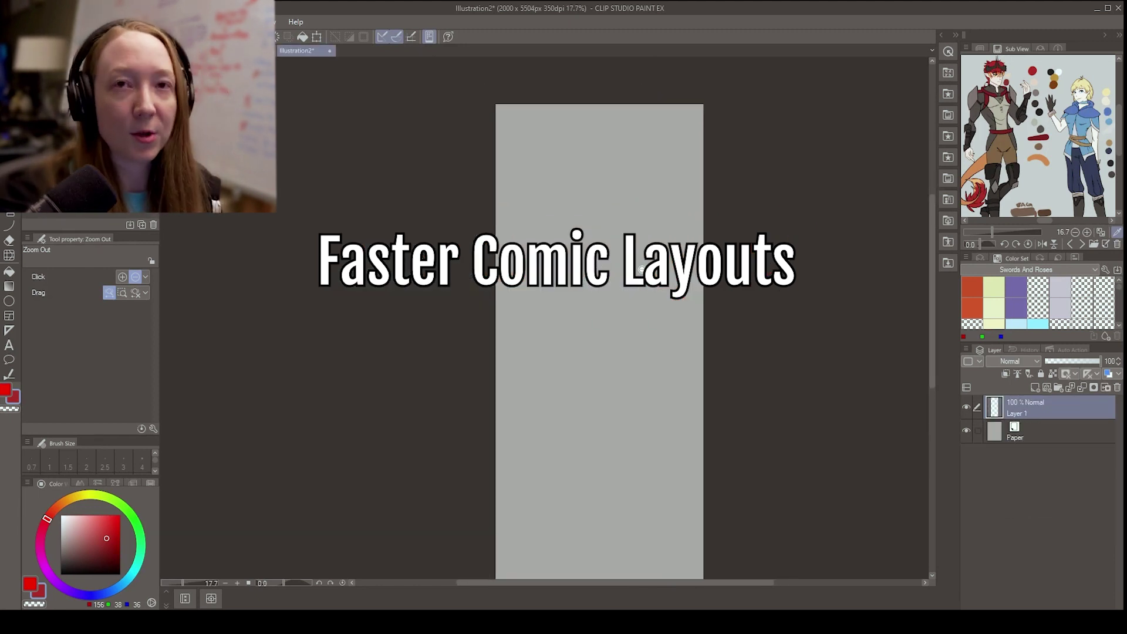
key(p)
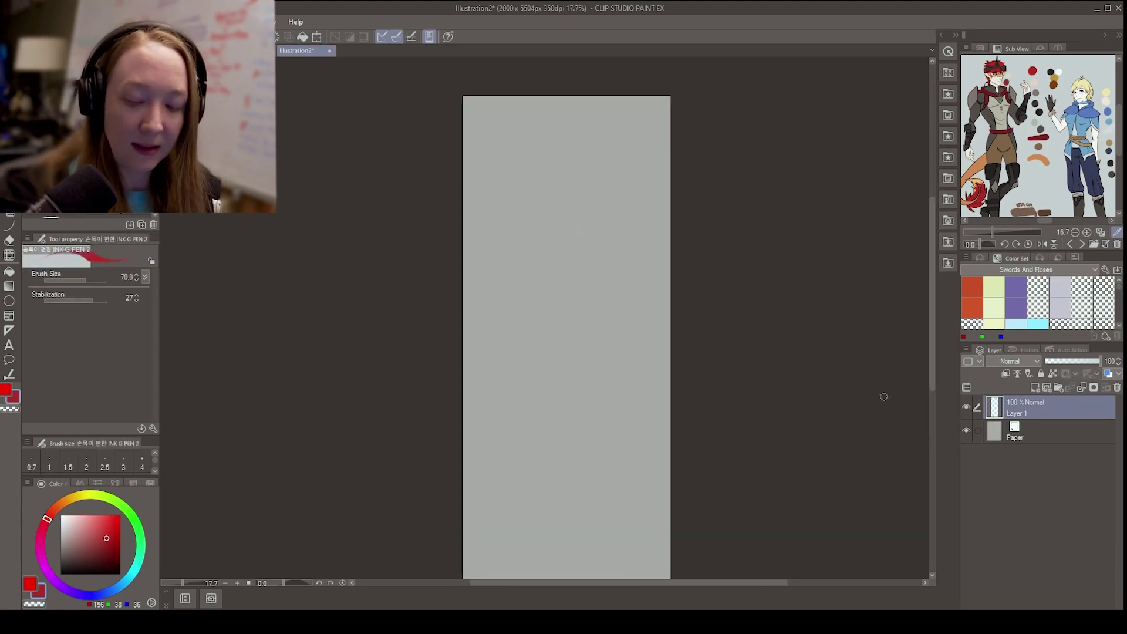
drag(100, 539, 61, 575)
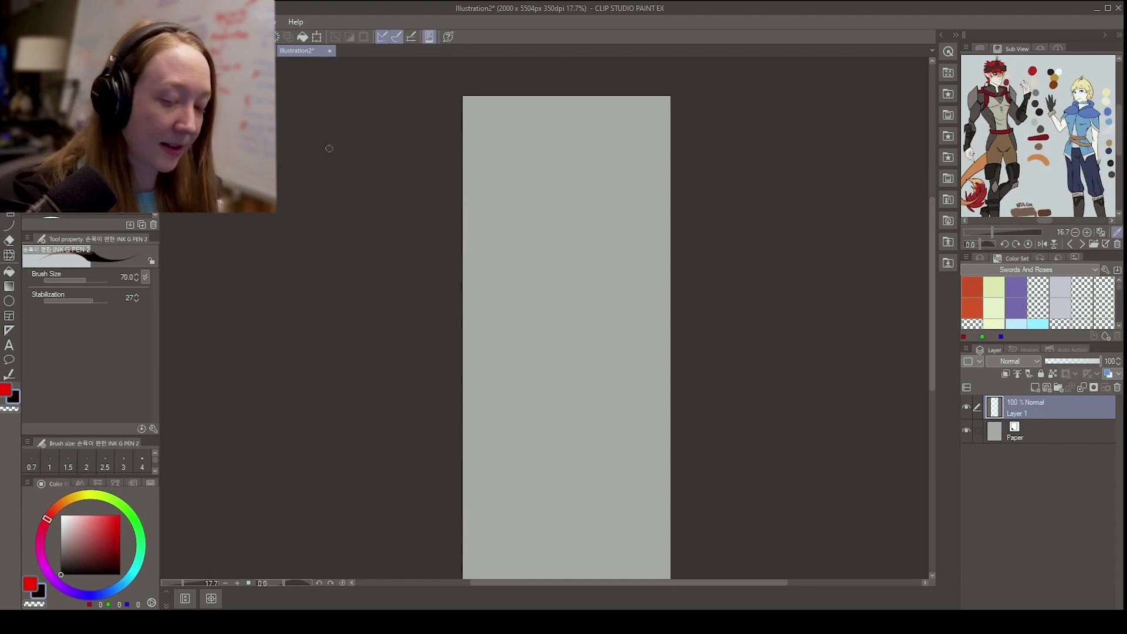
key(b)
mouse_move(625, 129)
mouse_down()
mouse_move(649, 257)
mouse_move(569, 264)
mouse_up()
drag(506, 350, 671, 346)
mouse_move(464, 483)
mouse_down()
mouse_move(722, 490)
mouse_move(660, 510)
mouse_move(681, 339)
mouse_up()
drag(504, 377, 606, 493)
Lasso the top box, test moving it with Ctrl+T, cancel, and delete the sketch layer
scroll(626, 335, up, 5)
key(m)
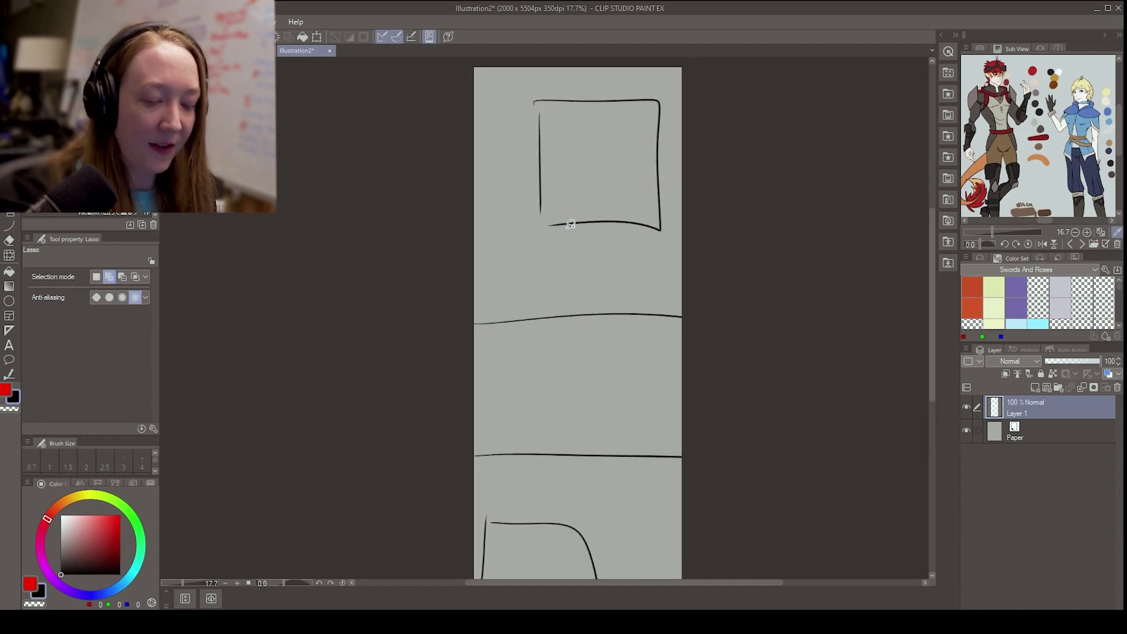
mouse_move(574, 250)
mouse_down()
mouse_move(713, 108)
mouse_move(575, 252)
mouse_up()
key(ctrl+t)
mouse_move(654, 207)
mouse_down()
mouse_move(583, 248)
mouse_move(665, 244)
mouse_up()
click(602, 320)
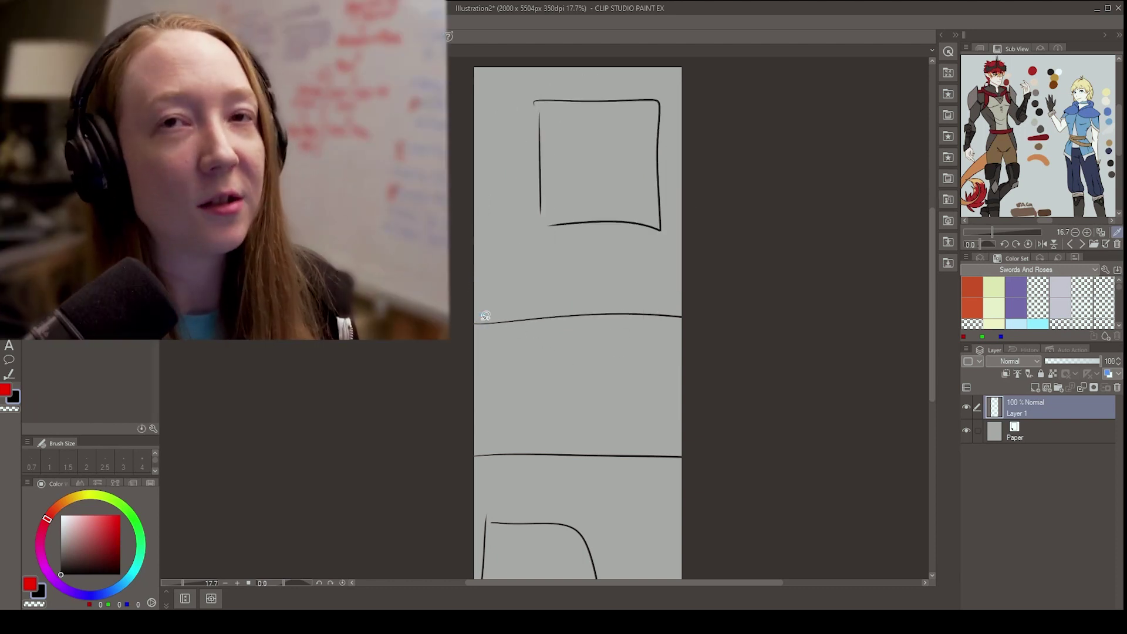
click(1118, 387)
Add a fresh empty layer and open the Frames materials, selecting Establishing Shot
click(1035, 387)
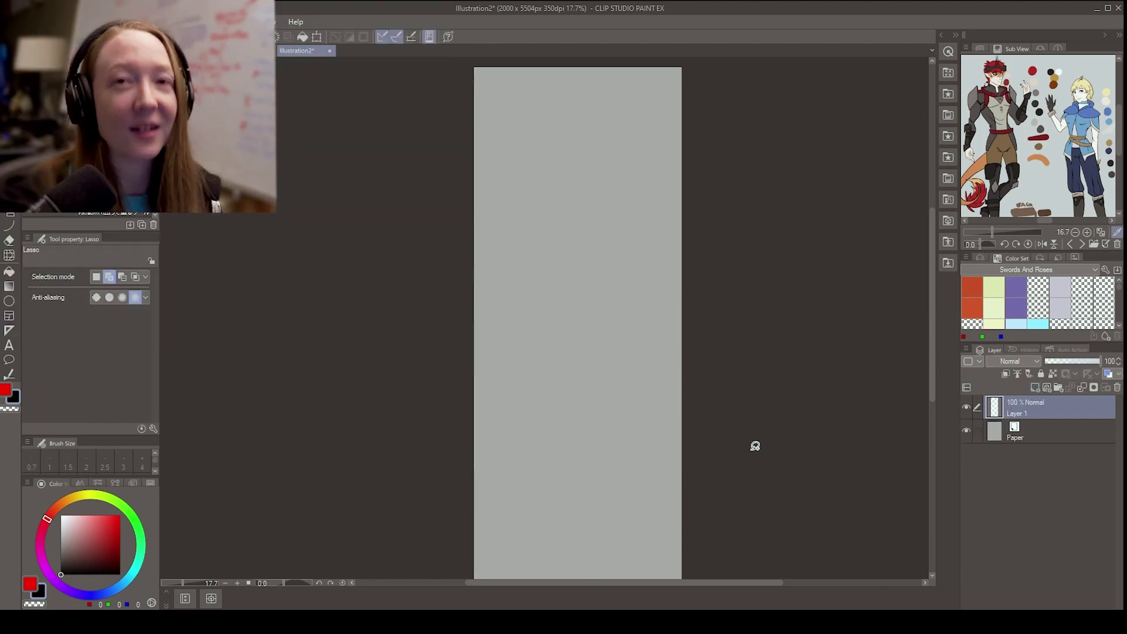
mouse_move(631, 320)
mouse_down()
mouse_move(617, 319)
mouse_move(643, 327)
mouse_up()
key(F9)
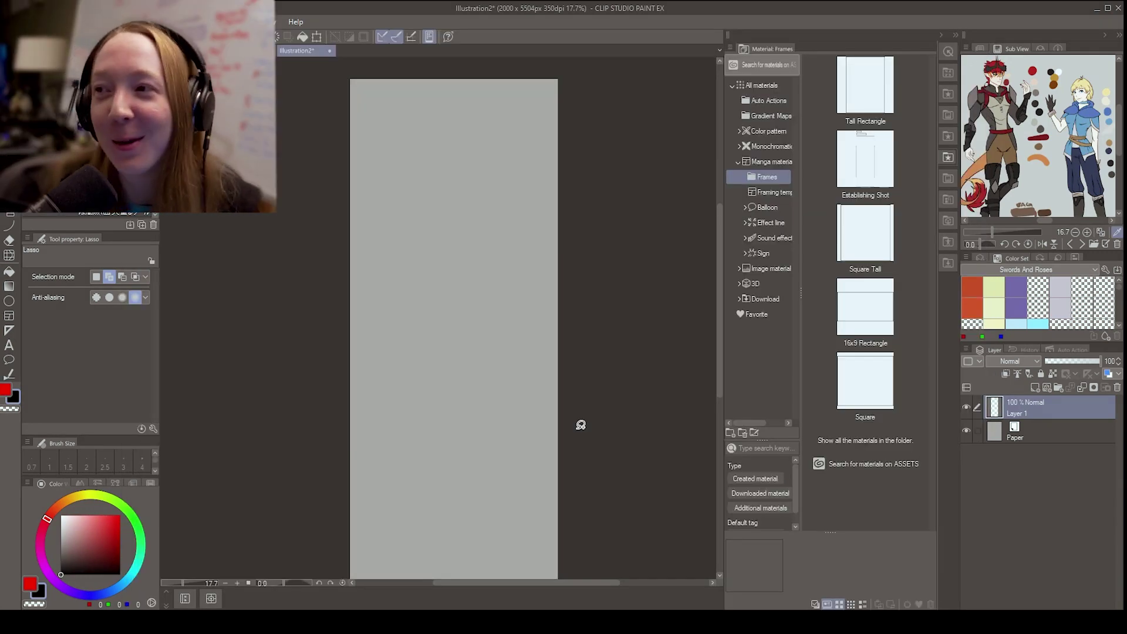
click(873, 161)
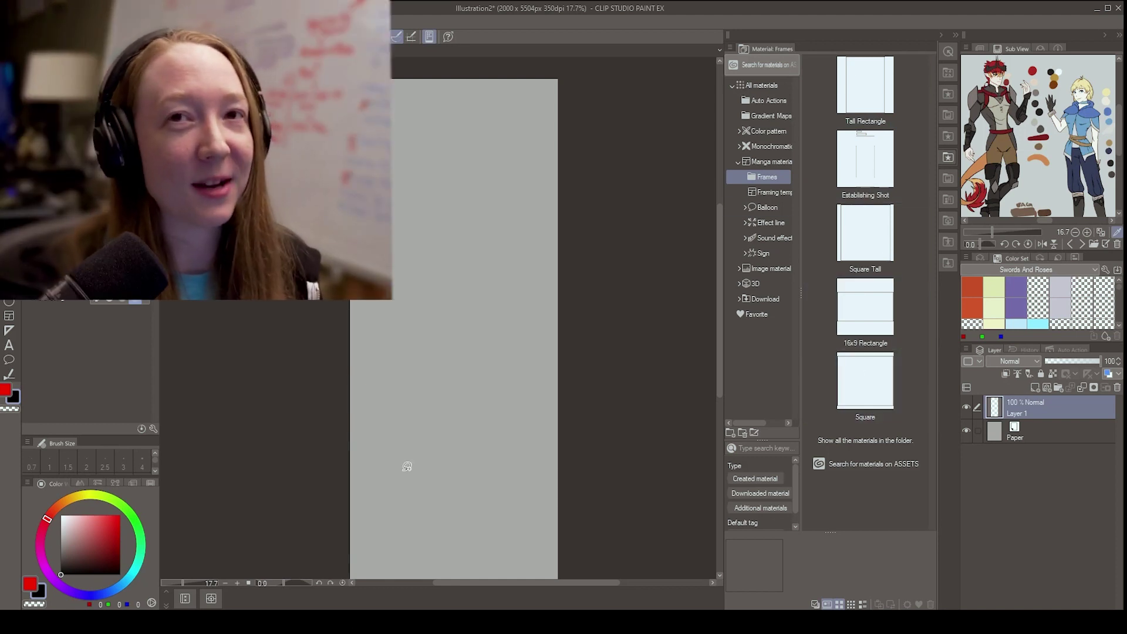
Fill a rectangular selection near the page top black, shrink it, and clear the inside to leave a thin border
key(m)
drag(372, 146, 533, 332)
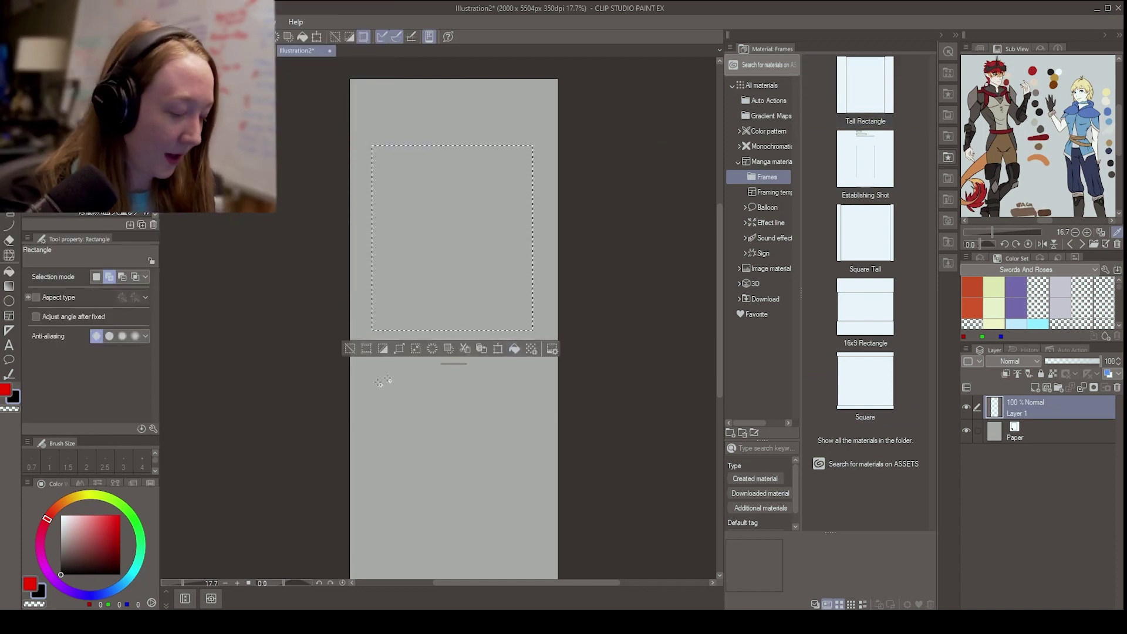
click(520, 354)
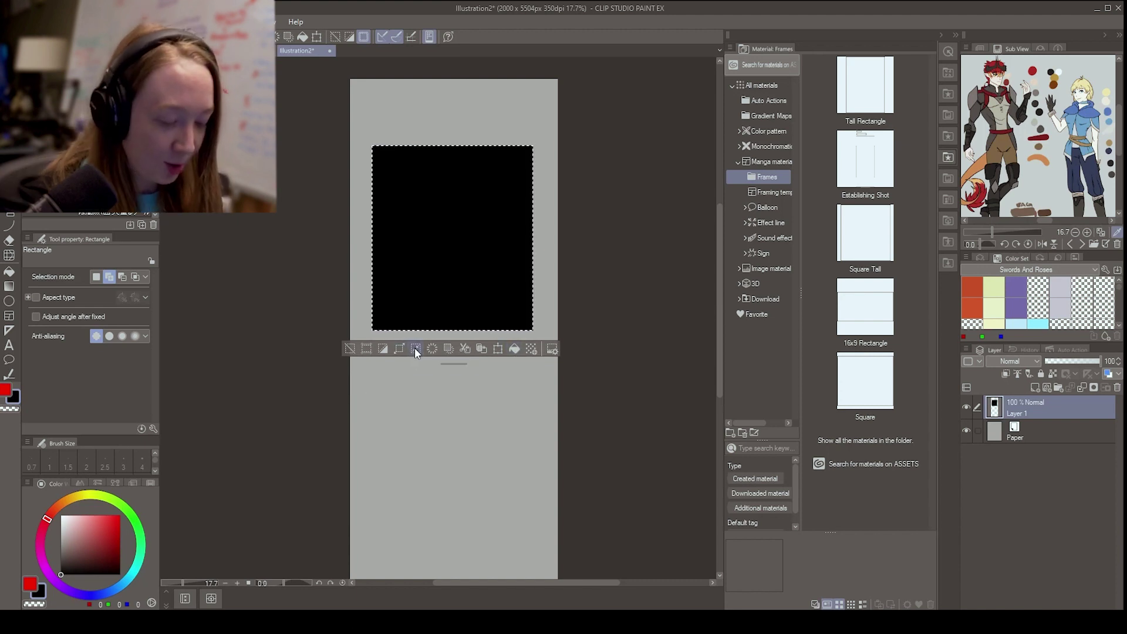
click(414, 348)
click(584, 248)
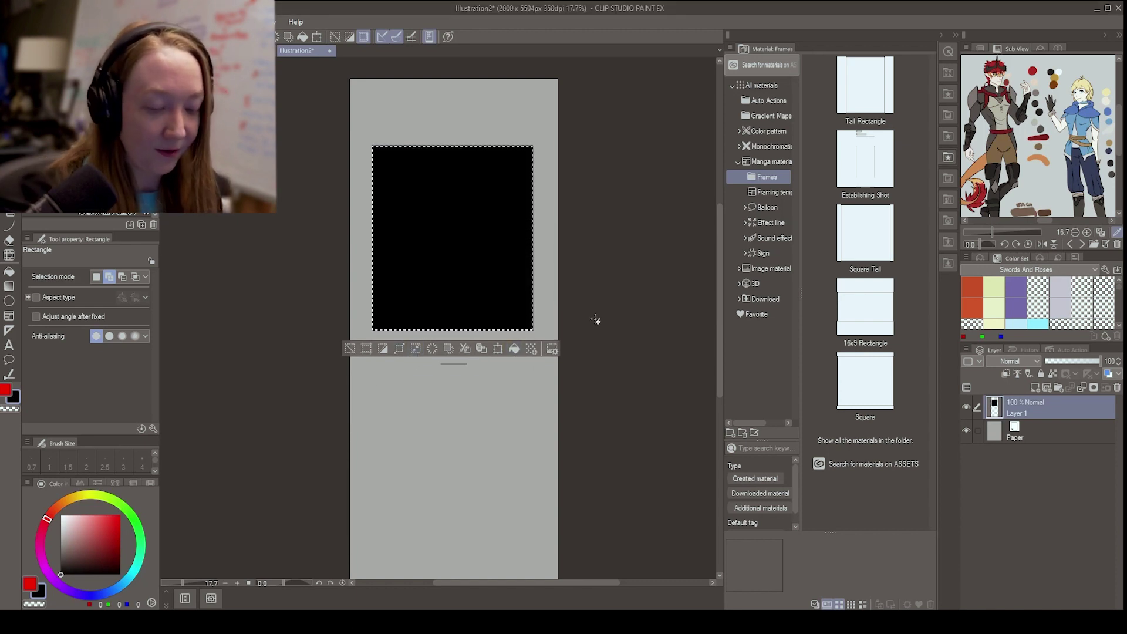
click(431, 348)
click(509, 293)
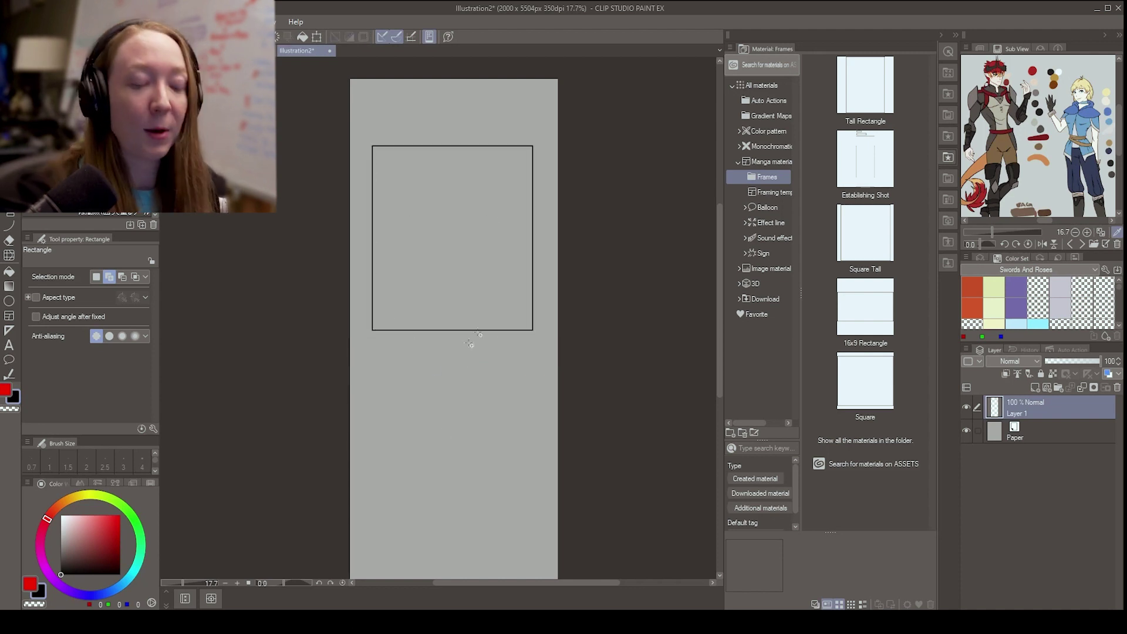
drag(492, 307, 541, 343)
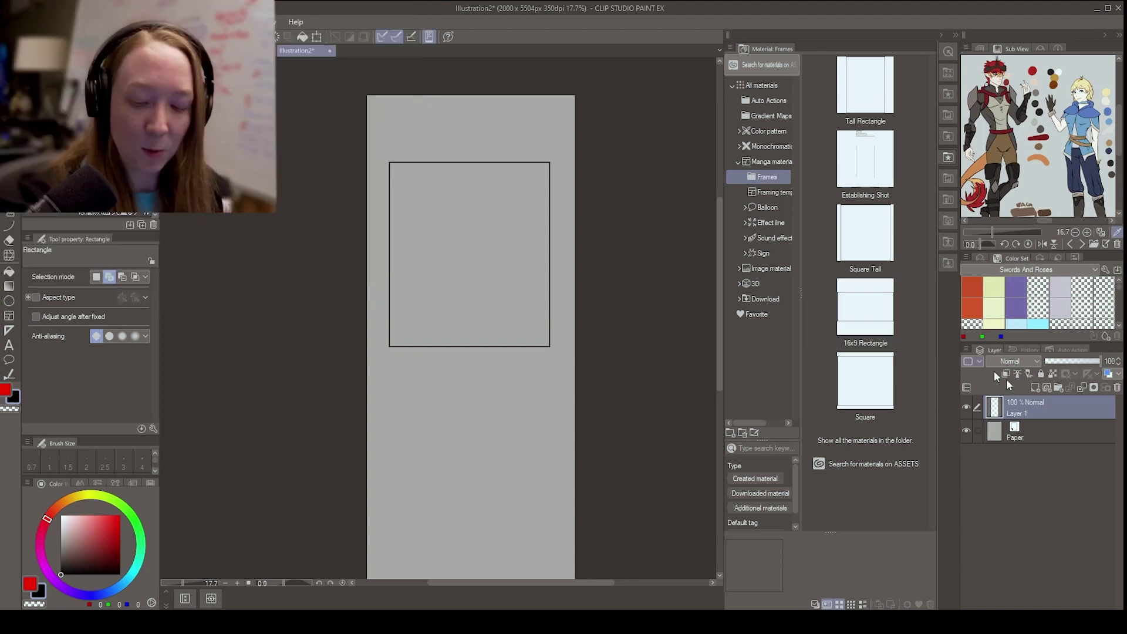
Delete the layer holding the test rectangle and zoom out to see the whole page
click(1117, 388)
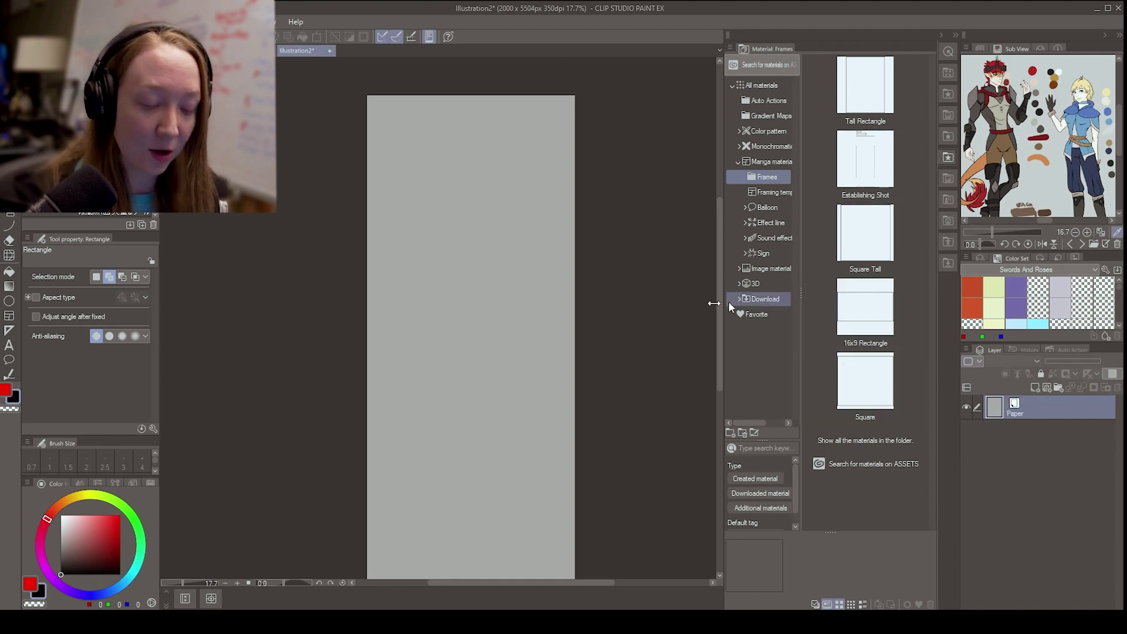
key(alt+space)
click(543, 342)
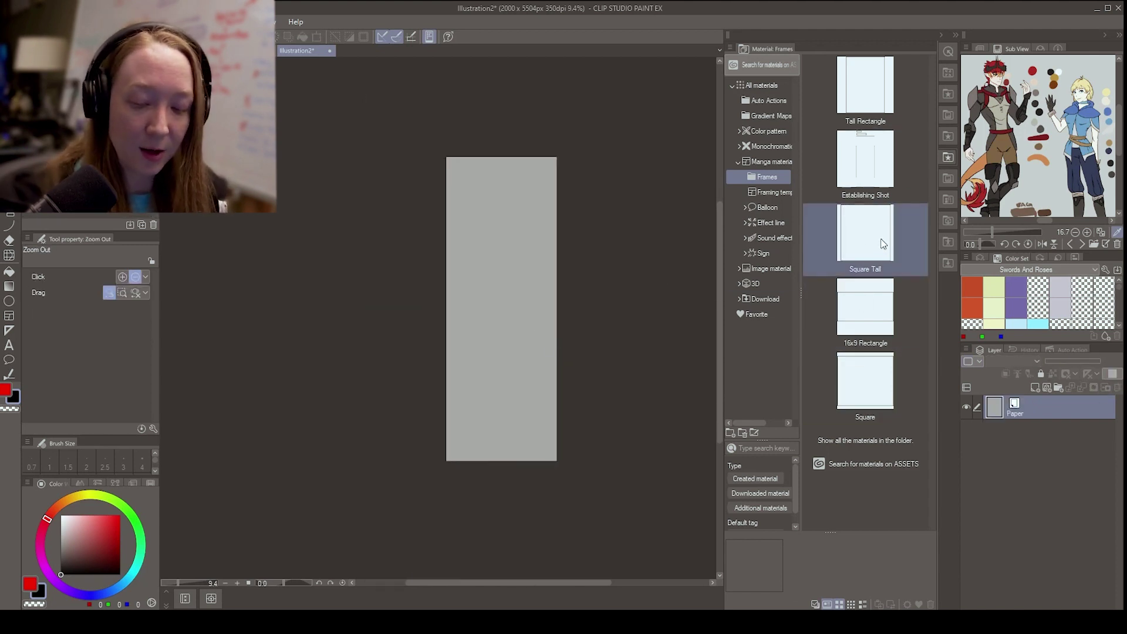
Place a Square Tall frame on the upper page and a 16x9 Rectangle frame below it
drag(881, 245, 542, 397)
drag(592, 340, 559, 300)
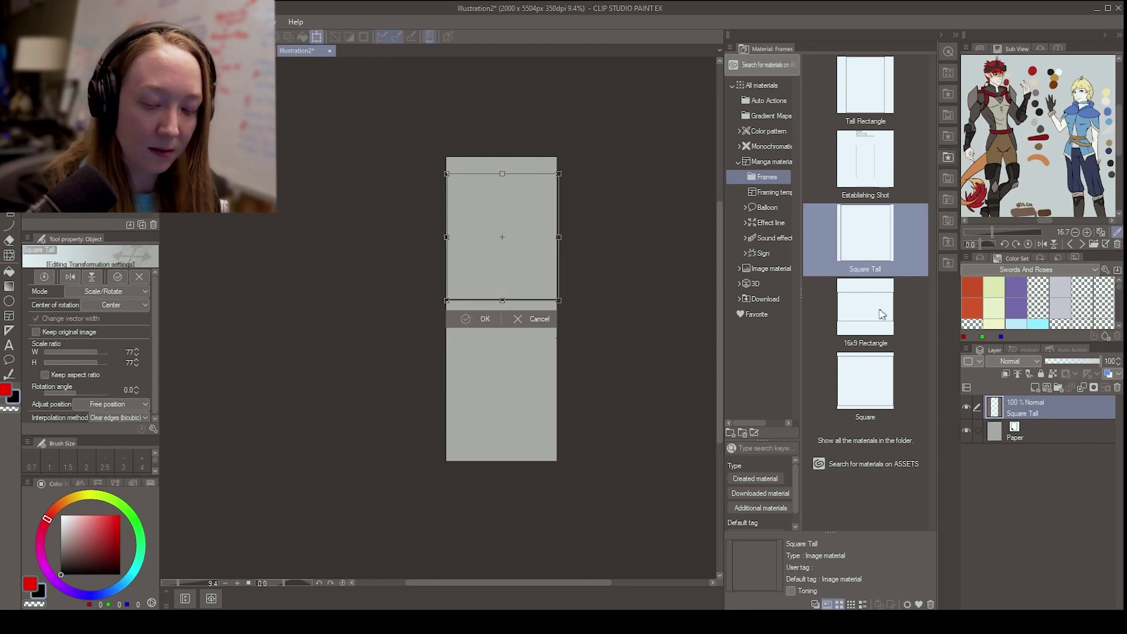
drag(879, 311, 555, 429)
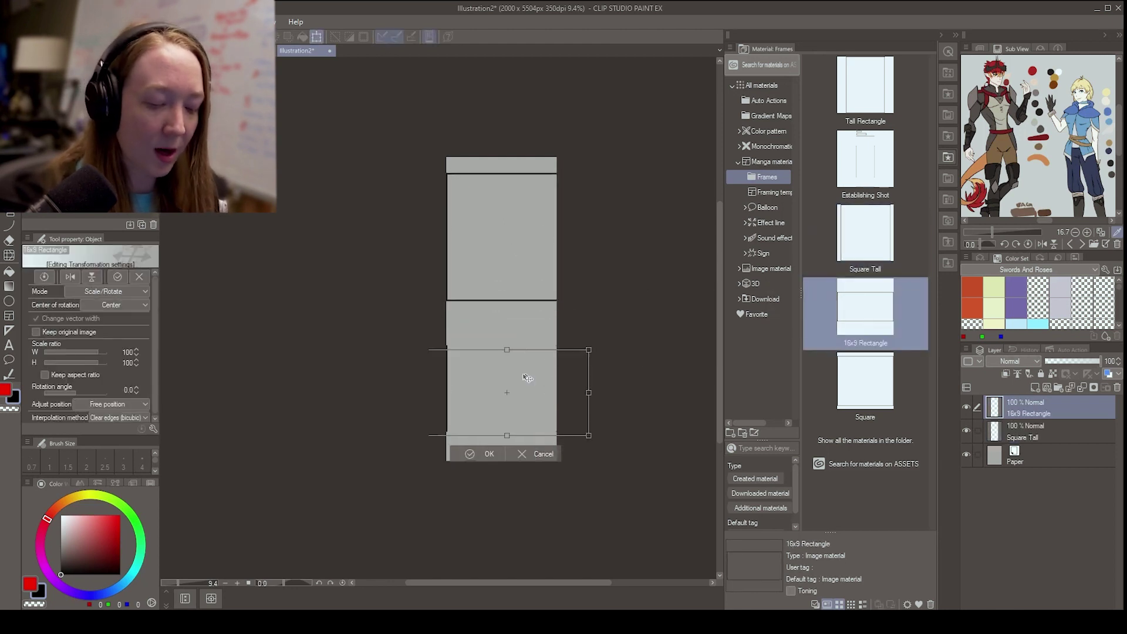
click(480, 457)
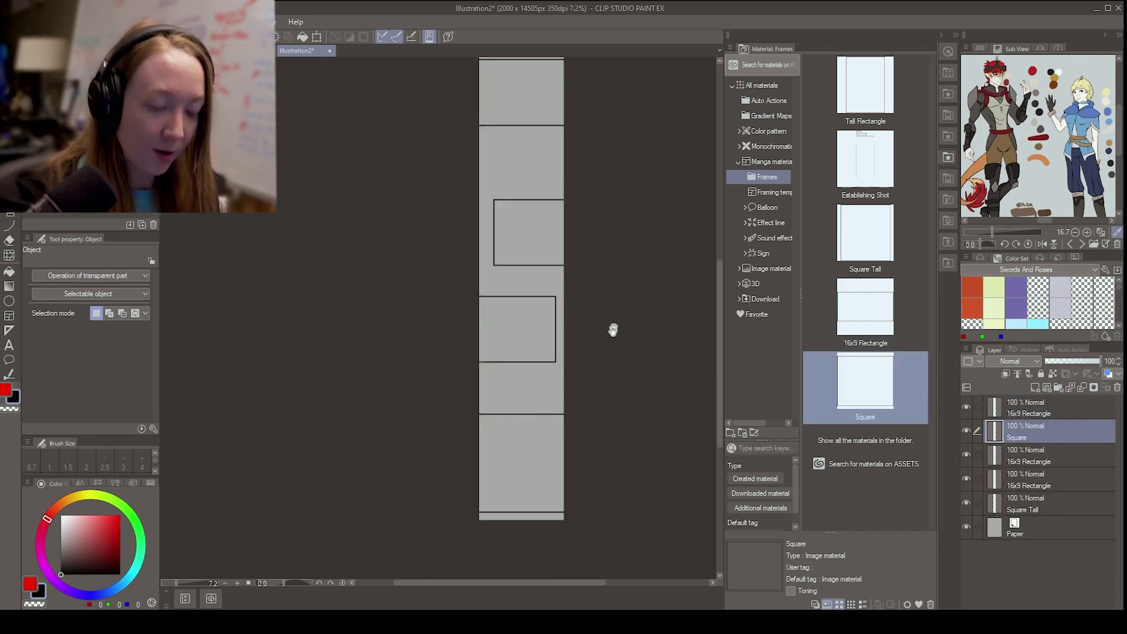
scroll(601, 347, up, 3)
click(591, 364)
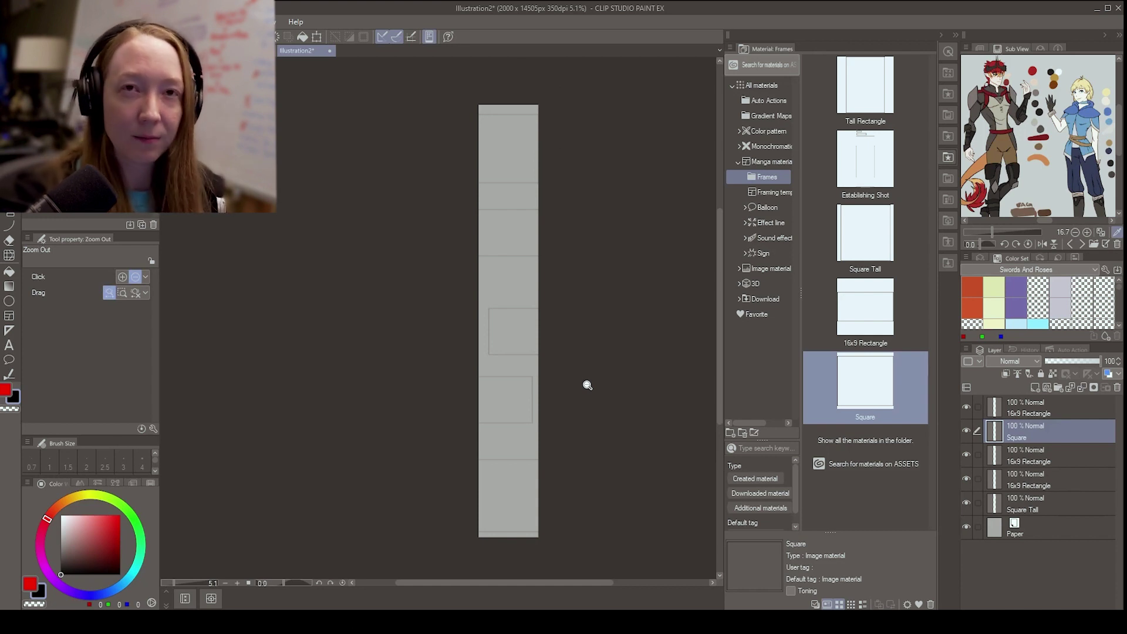
Select all the frame layers and merge them into a single layer
click(1051, 409)
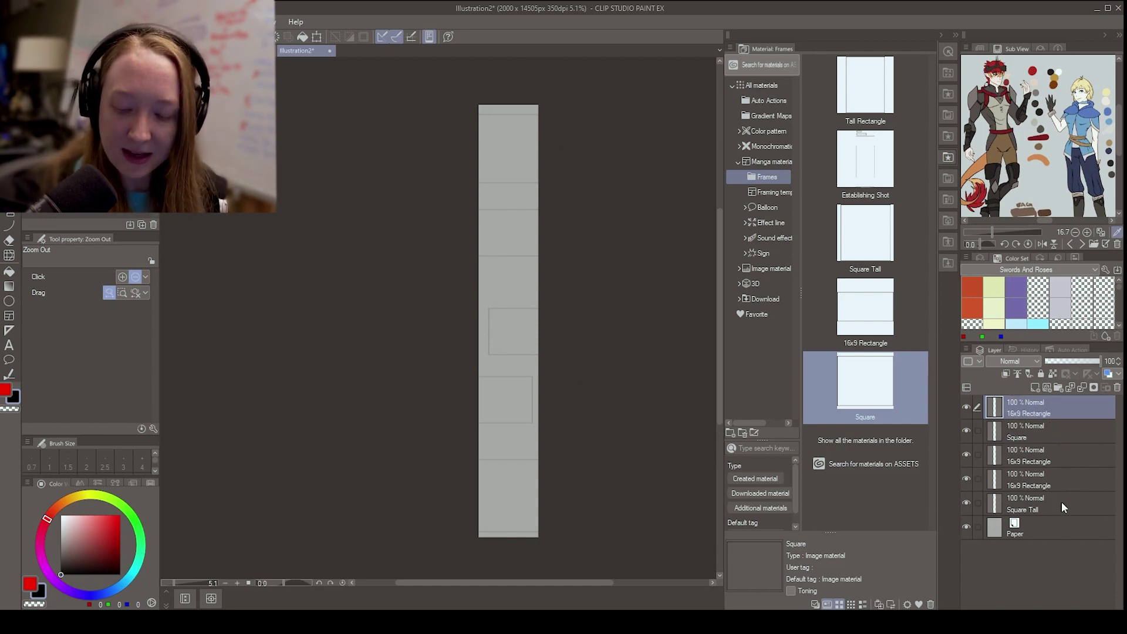
shift+click(1057, 494)
right_click(1059, 459)
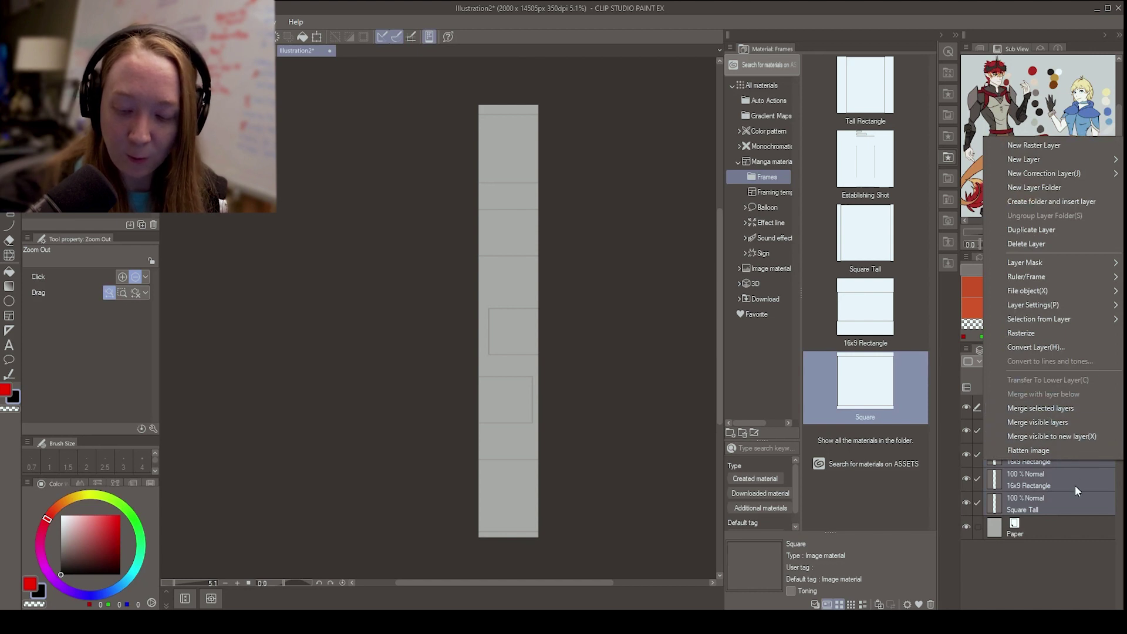
click(1074, 409)
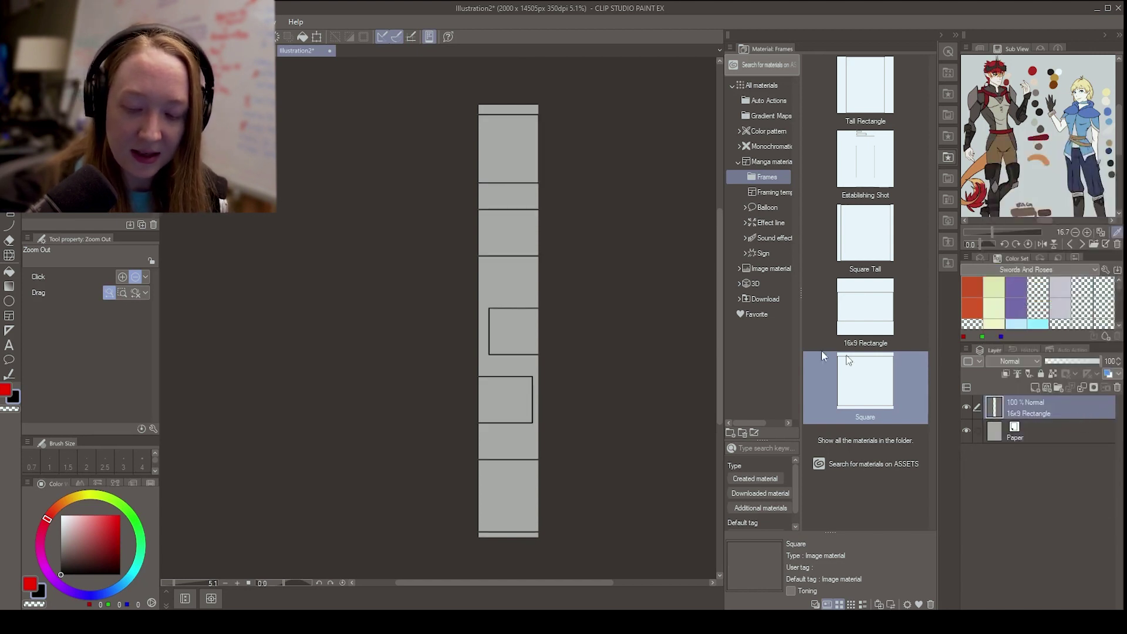
Fill the gutters between panels and the top and bottom strips with black
key(g)
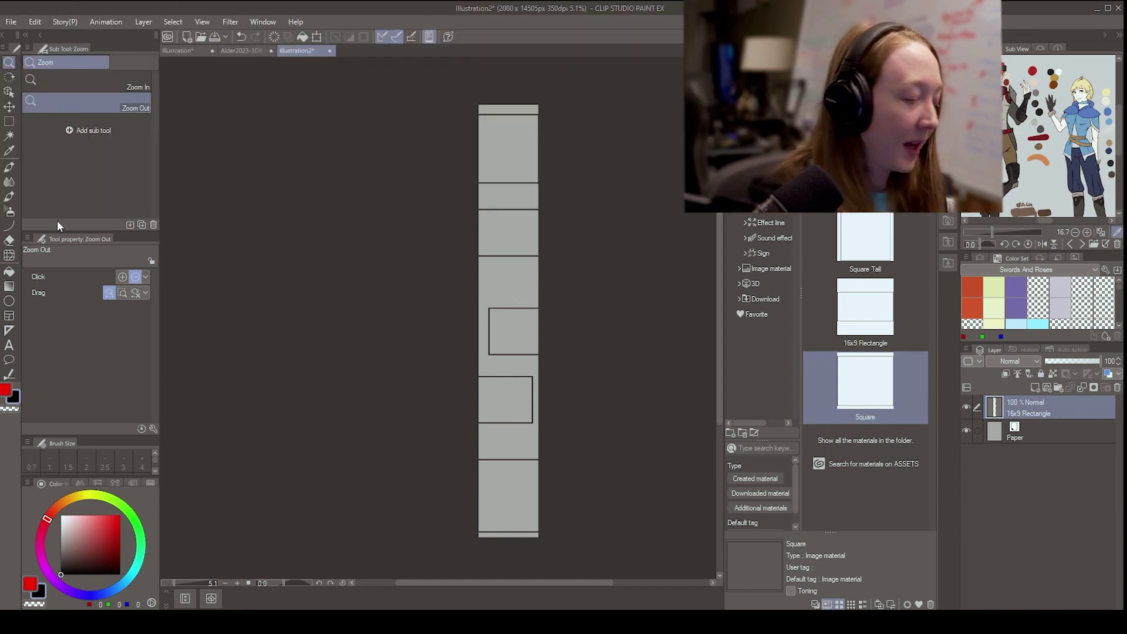
click(517, 193)
click(519, 110)
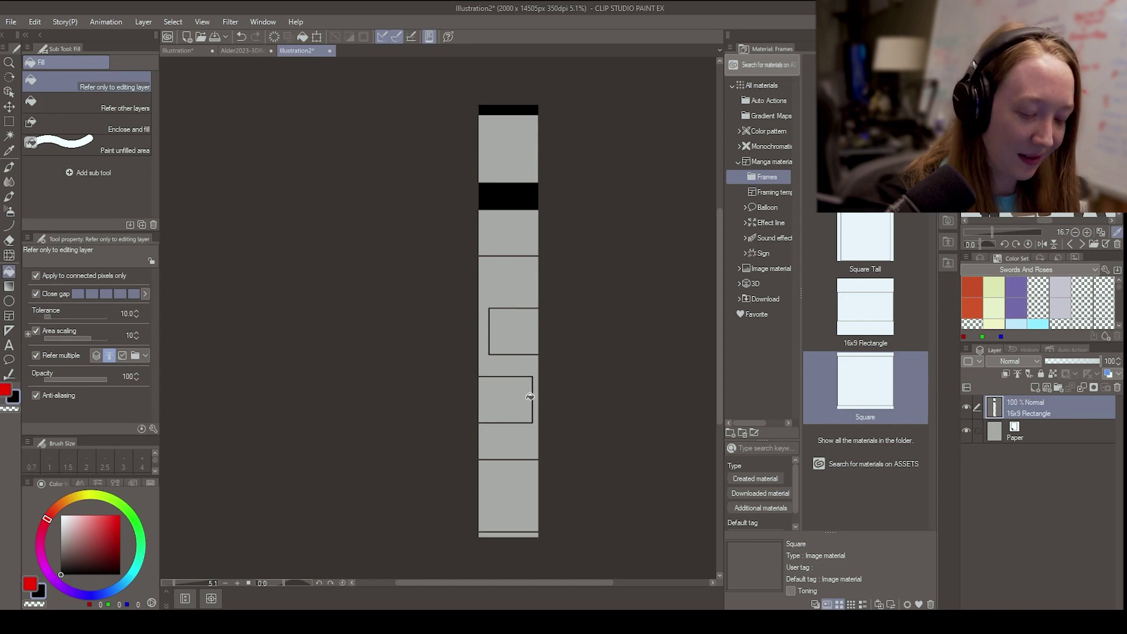
click(523, 365)
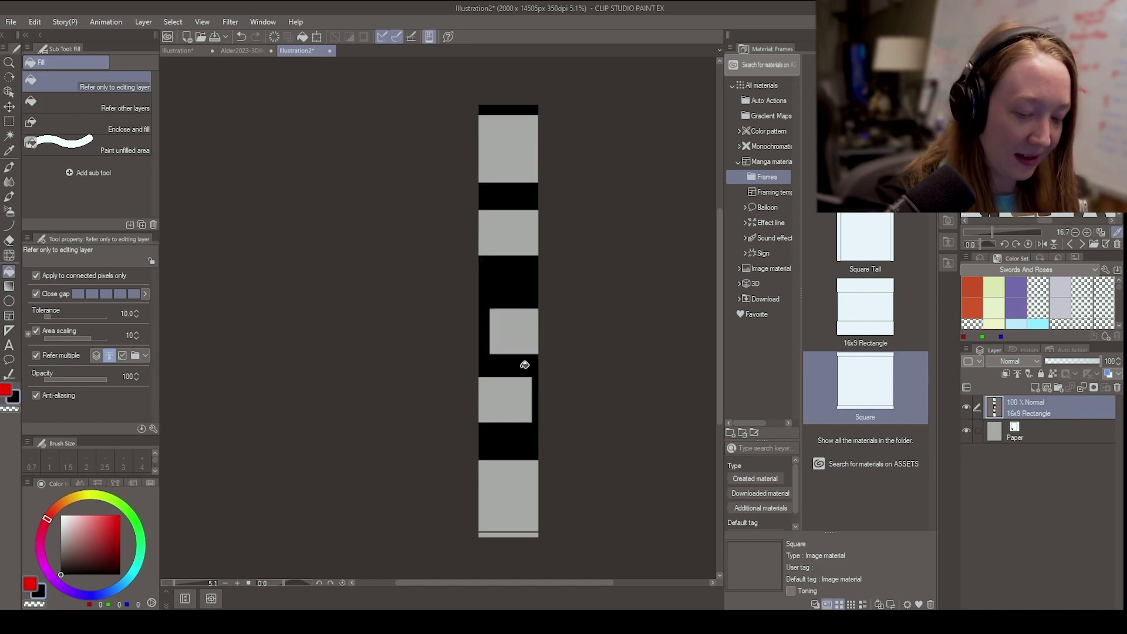
click(521, 534)
key(/)
drag(560, 460, 596, 499)
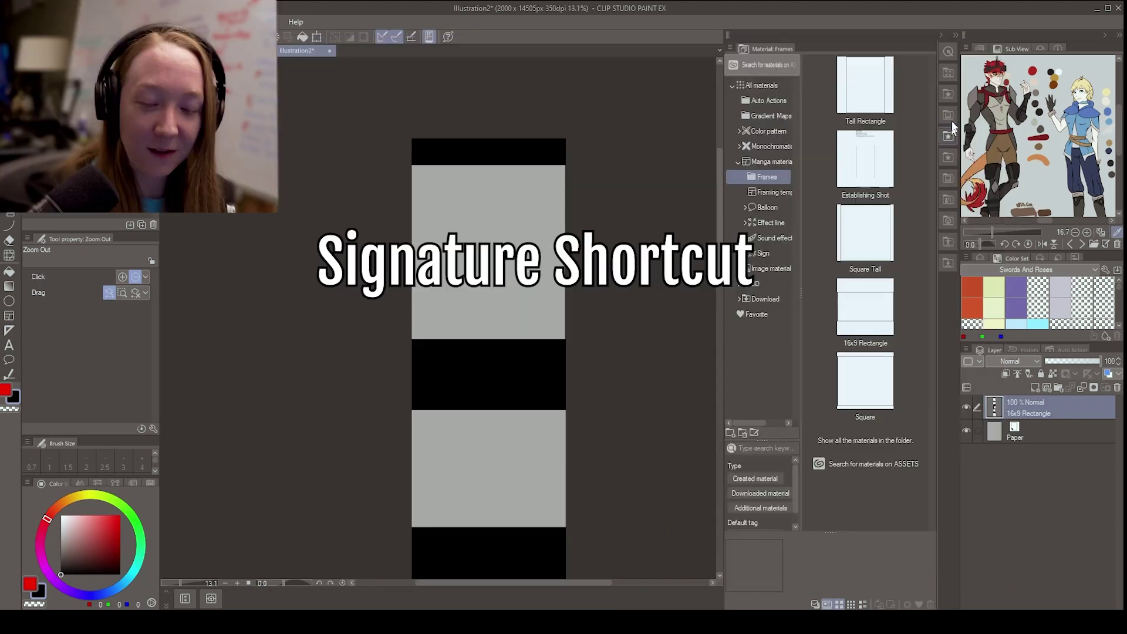
Drag the Signature2023 image material onto the portrait and shrink it into the bottom-right corner
click(949, 116)
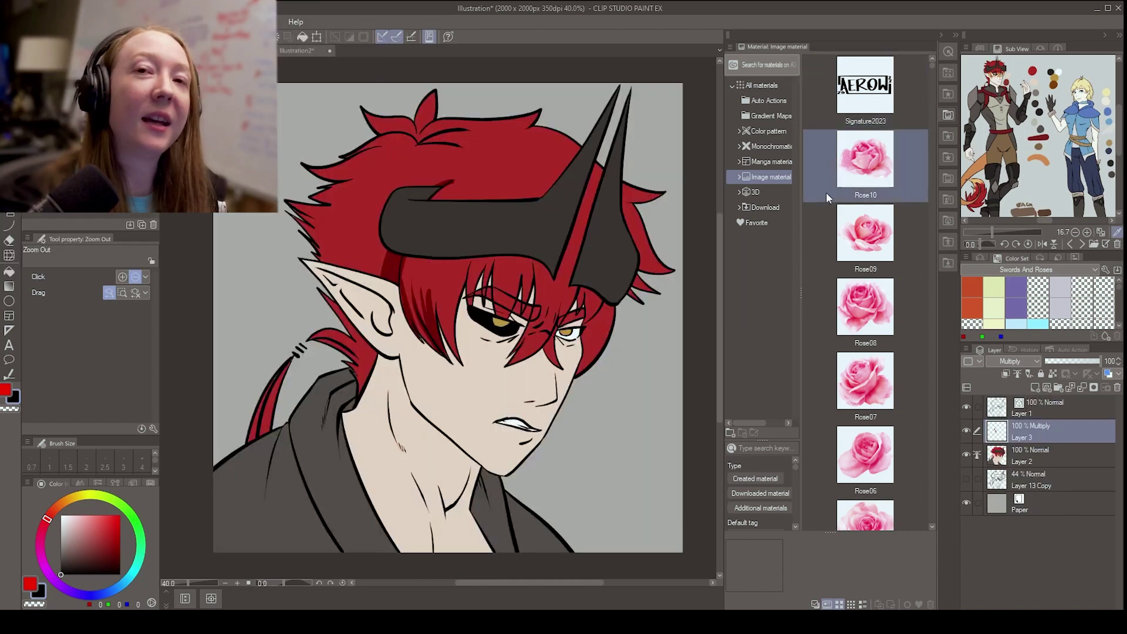
drag(865, 88, 493, 495)
key(ctrl+t)
drag(420, 460, 540, 501)
click(569, 565)
ctrl+alt+click(618, 477)
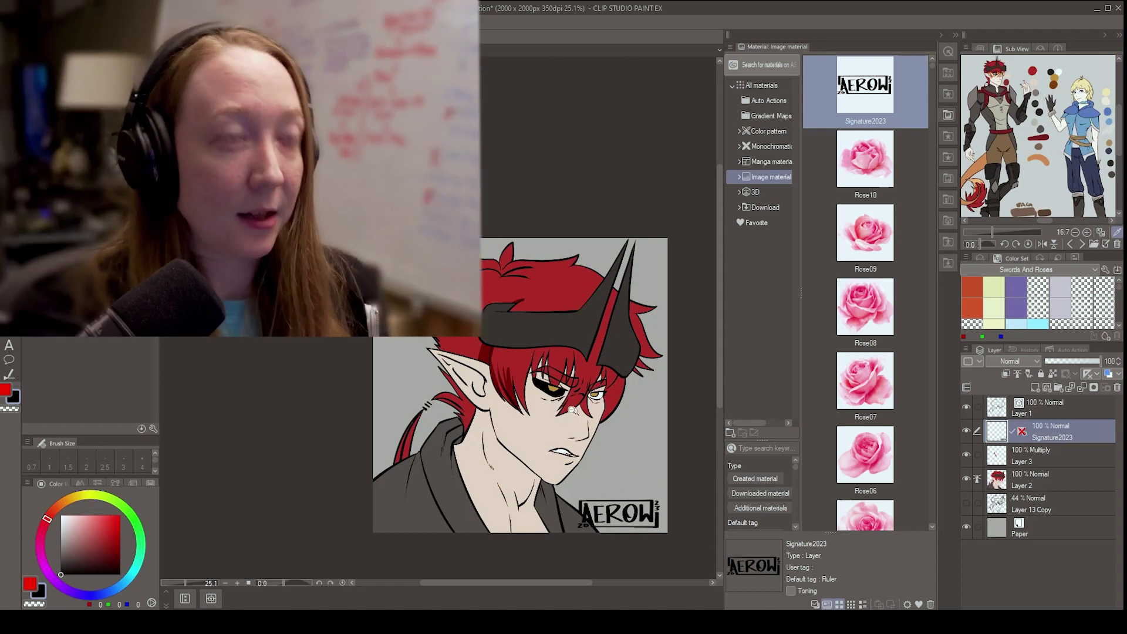
drag(619, 477, 567, 374)
scroll(567, 374, up, 3)
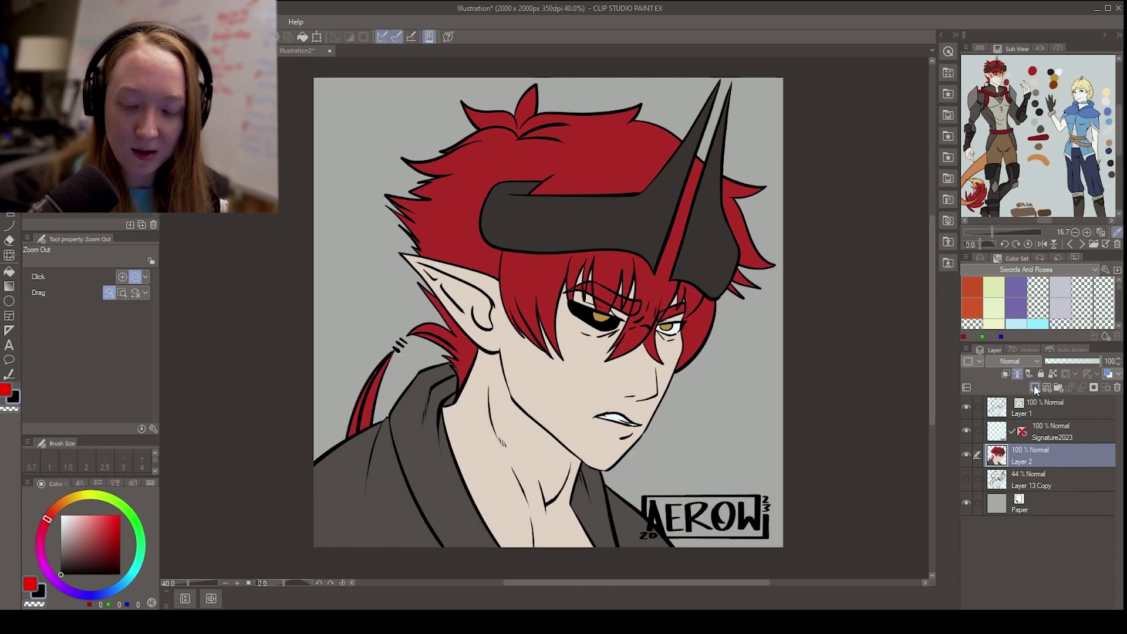
Add a new layer clipped to Layer 2 and paint trial shadows over the face, horn, hair and ear
click(1035, 389)
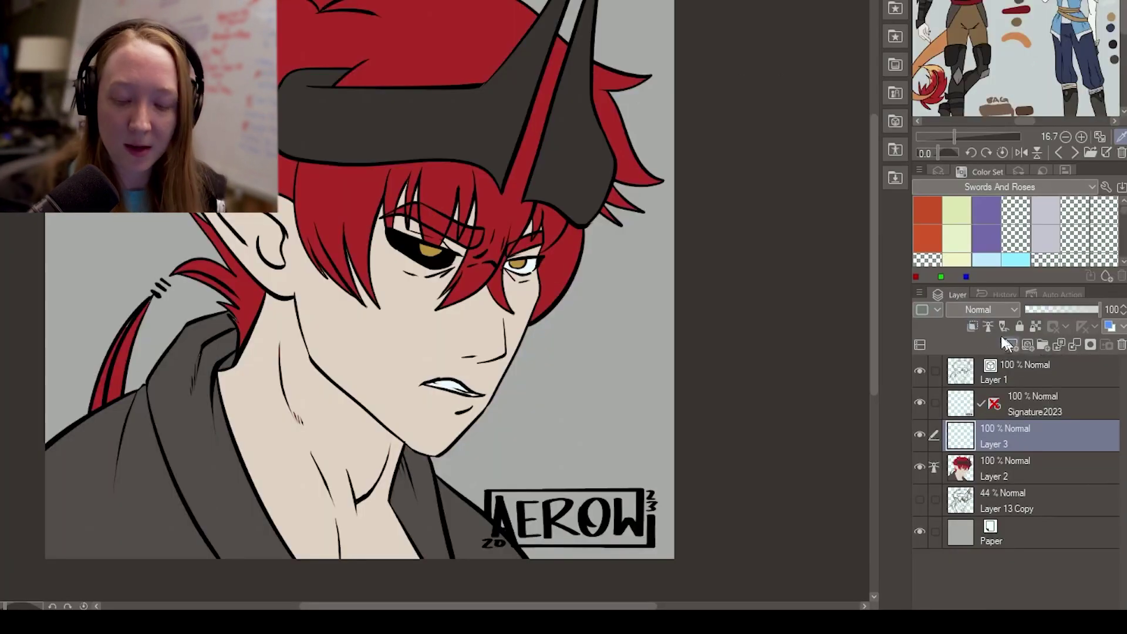
click(973, 327)
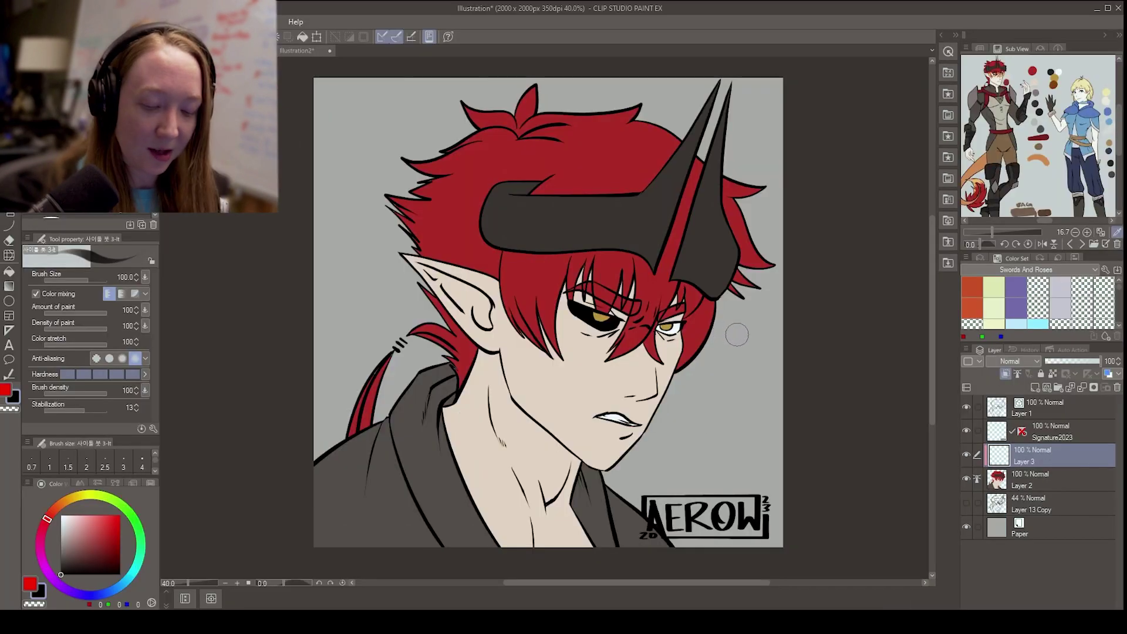
drag(737, 335, 593, 375)
drag(724, 357, 595, 450)
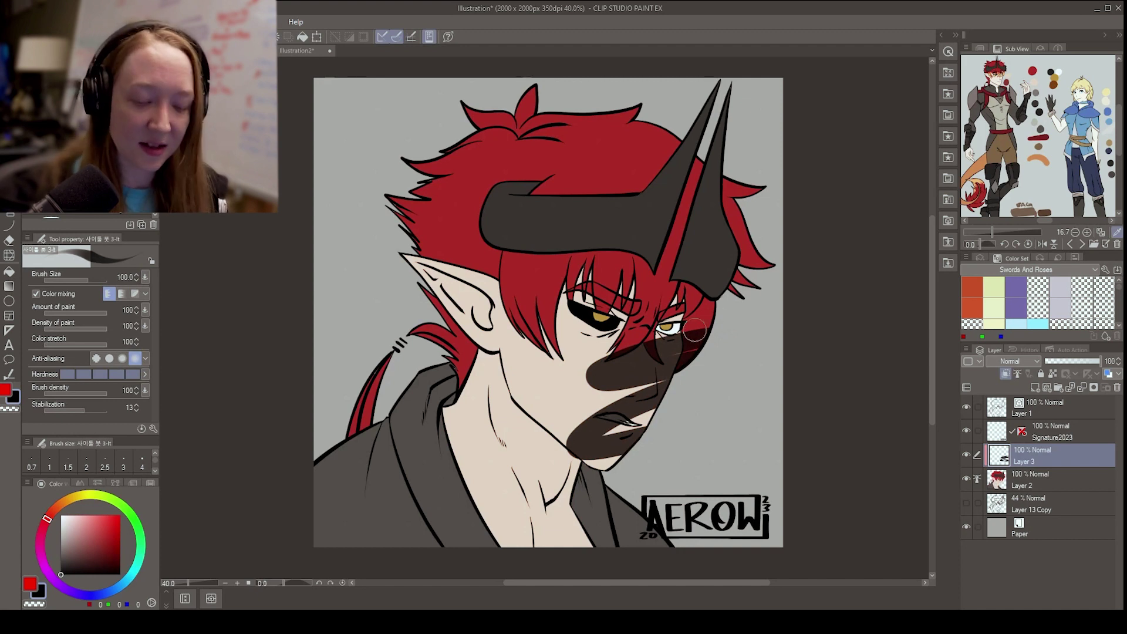
mouse_move(677, 323)
mouse_down()
mouse_move(699, 153)
mouse_move(470, 97)
mouse_up()
drag(511, 194, 354, 354)
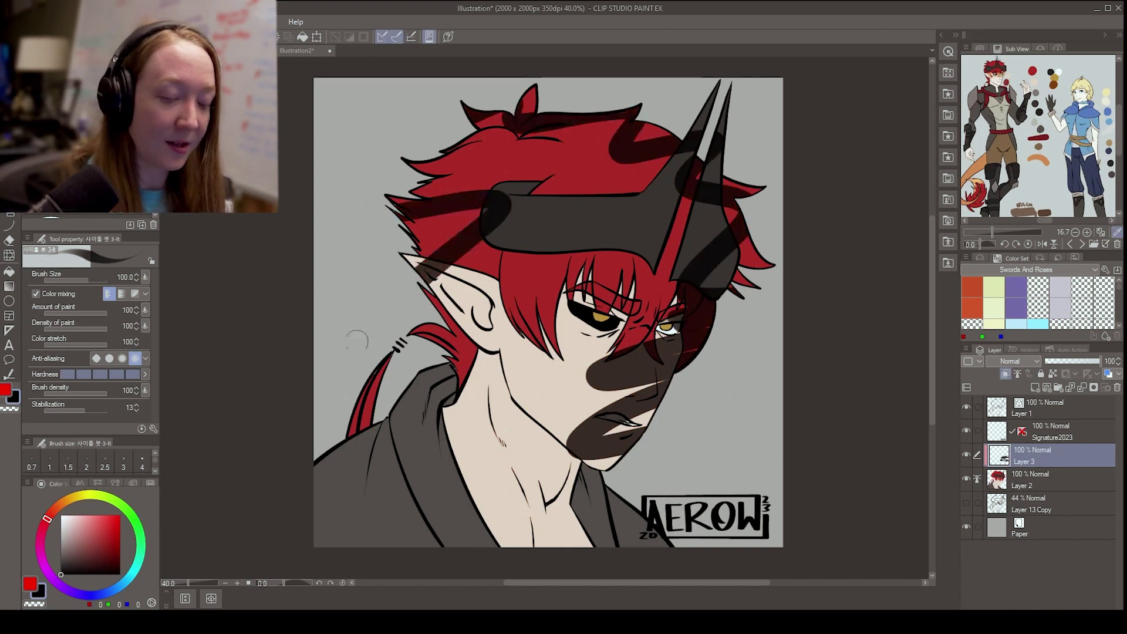
drag(528, 300, 444, 450)
Clear the trial shadows, paint strokes over the top hair and horn, then clear them again
key(Delete)
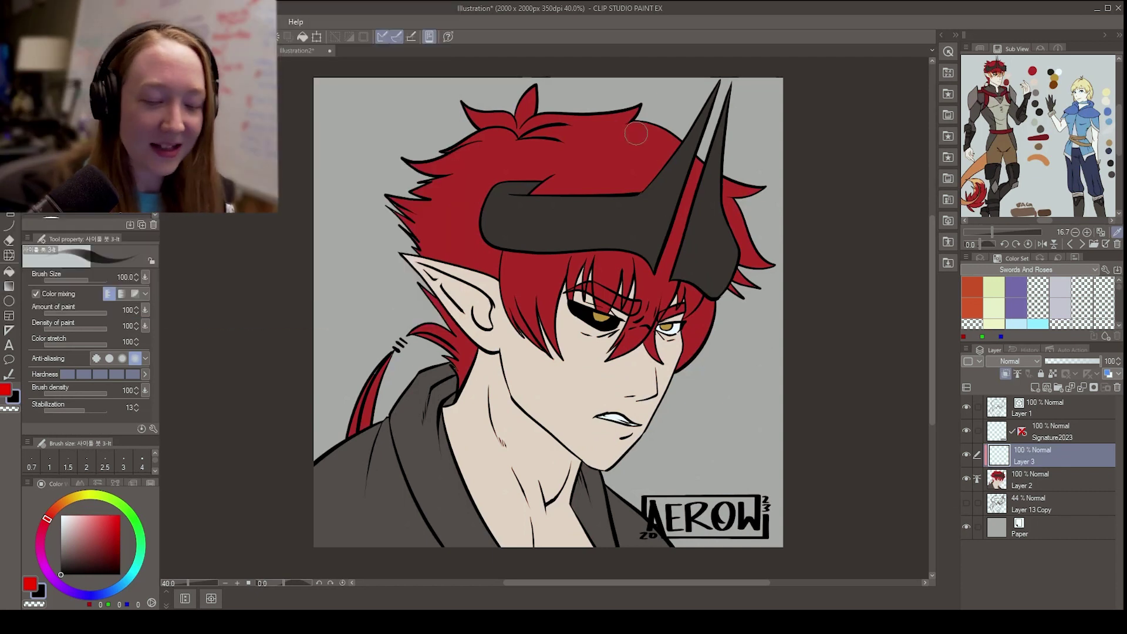
mouse_move(633, 136)
mouse_down()
mouse_move(676, 176)
mouse_move(716, 294)
mouse_move(675, 359)
mouse_up()
key(Delete)
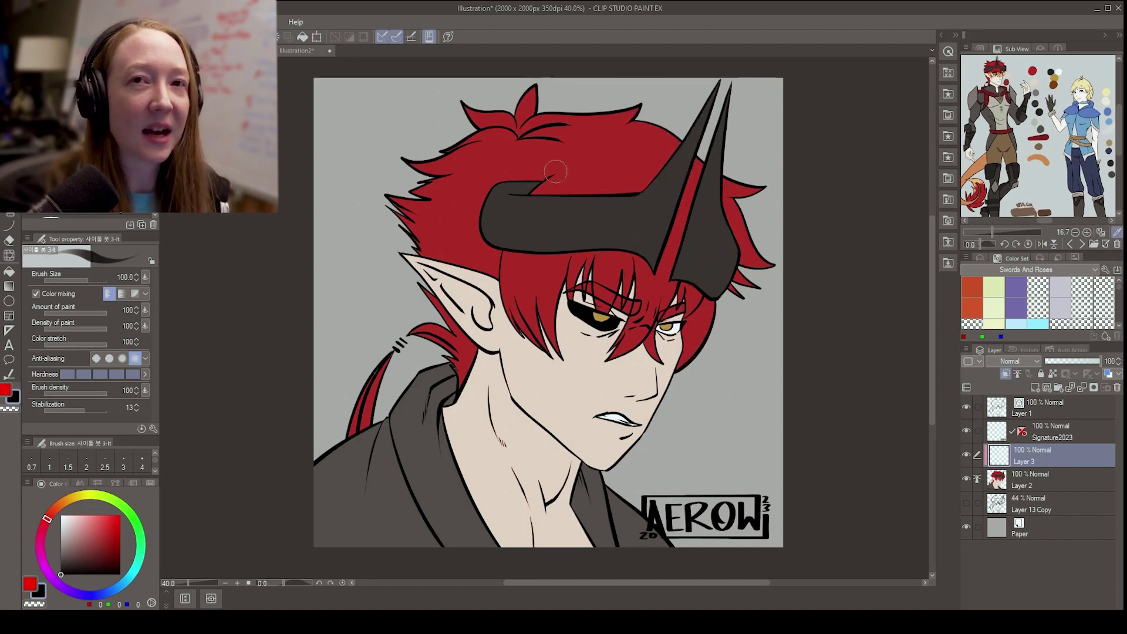
Auto-select the elf's red hair and use the selection to create a layer mask on Layer 3
key(w)
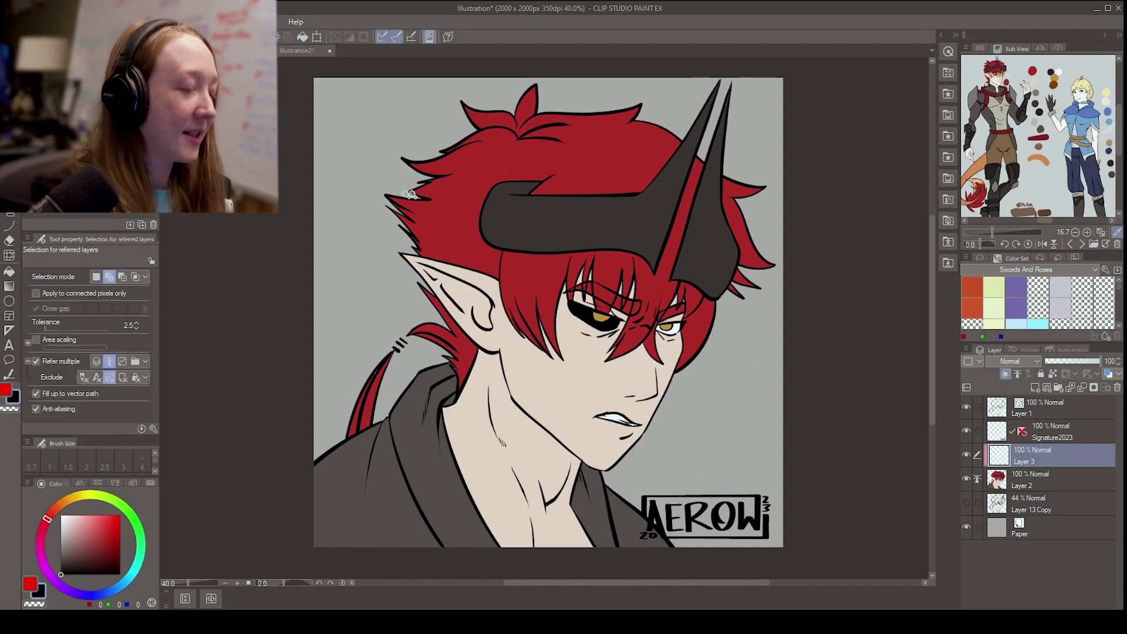
click(482, 162)
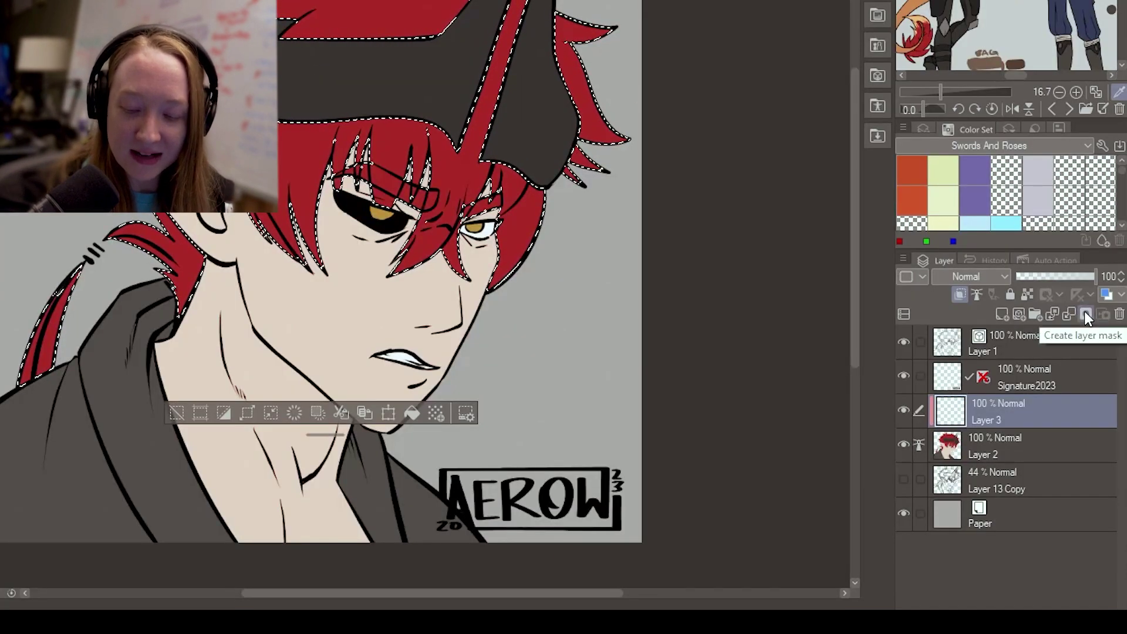
click(1085, 314)
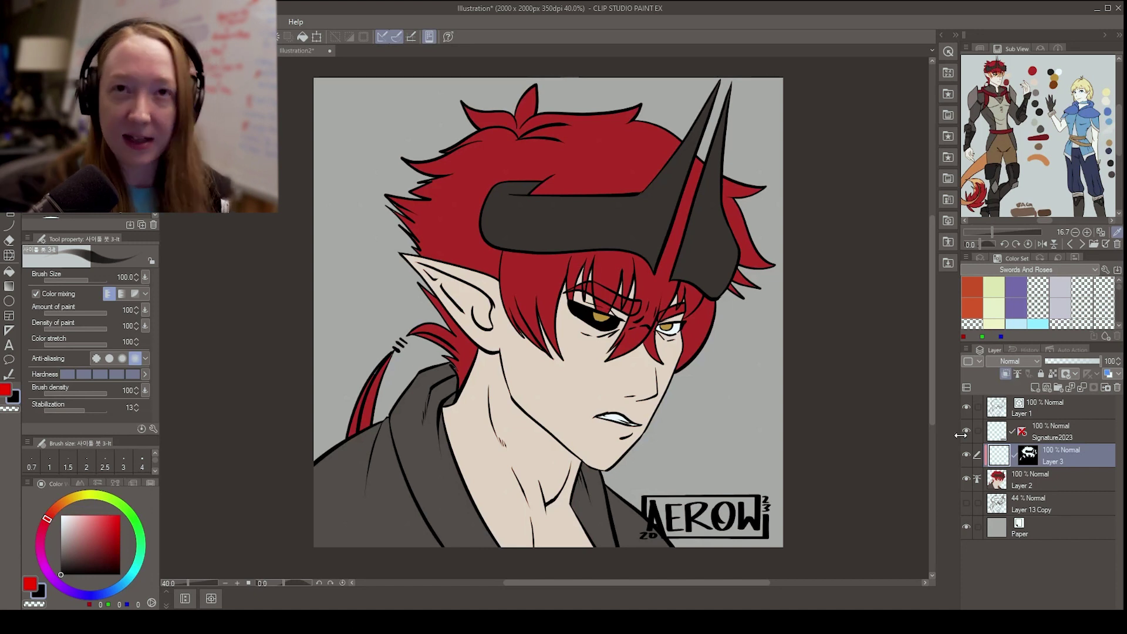
Paint dark red shadow strokes over the fringe, up to the crown and along the right side near the horn
mouse_move(540, 271)
mouse_down()
mouse_move(545, 304)
mouse_move(582, 338)
mouse_up()
drag(594, 253, 675, 223)
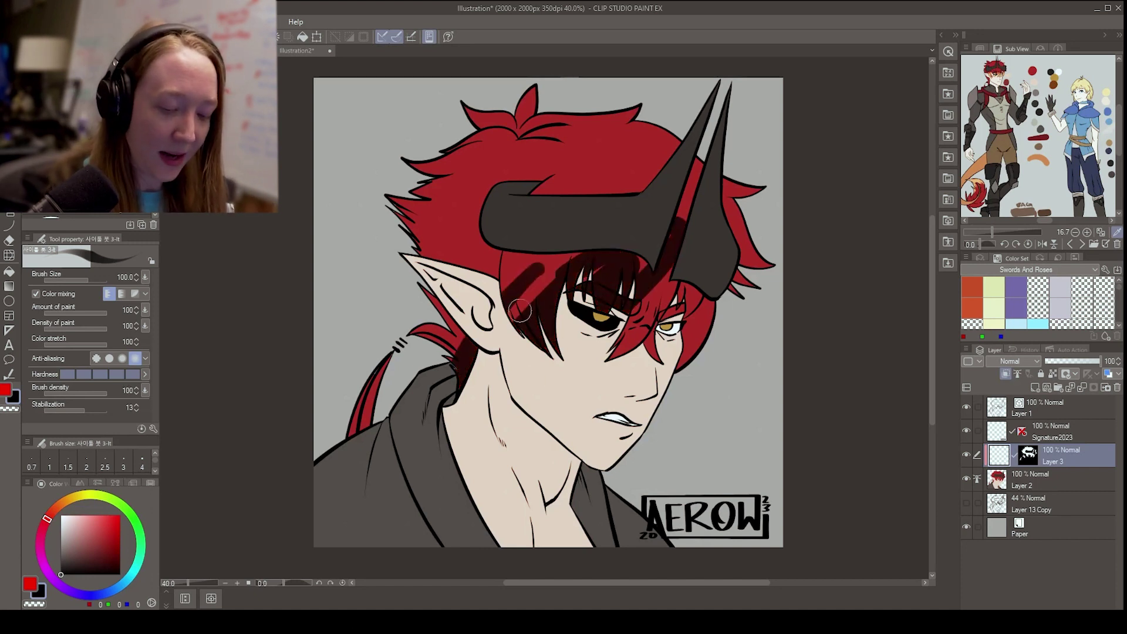
mouse_move(558, 176)
mouse_down()
mouse_move(411, 234)
mouse_move(528, 147)
mouse_move(675, 188)
mouse_up()
drag(693, 158, 764, 264)
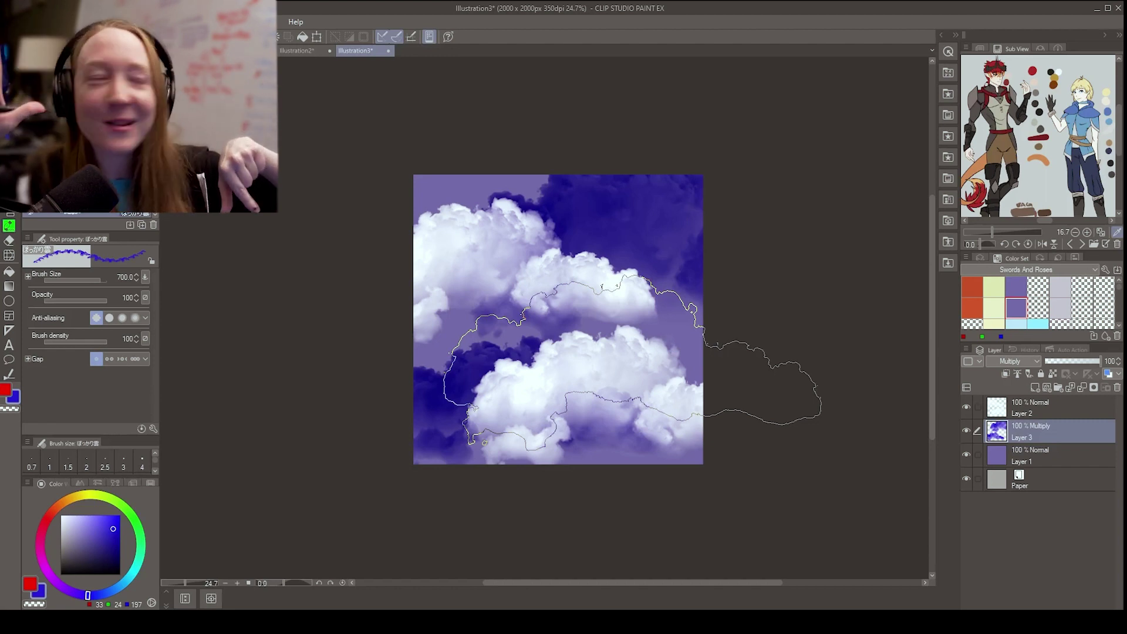
Deselect, group the cloud layers into Folder 1, expand it and set its blending to Through
key(ctrl+d)
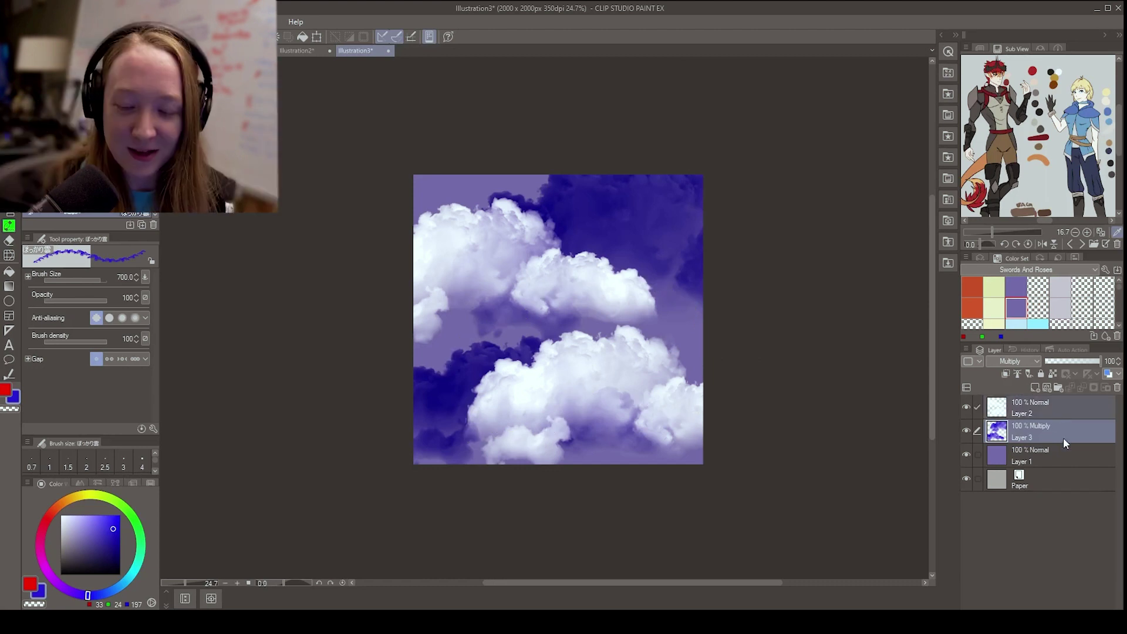
drag(1064, 404, 1059, 390)
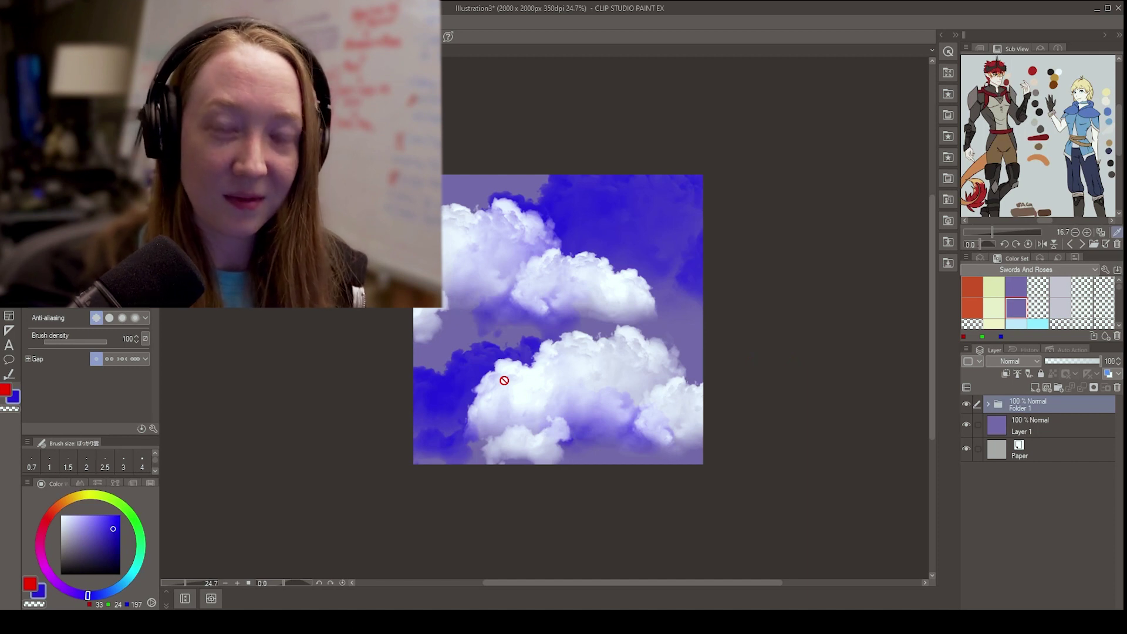
click(987, 403)
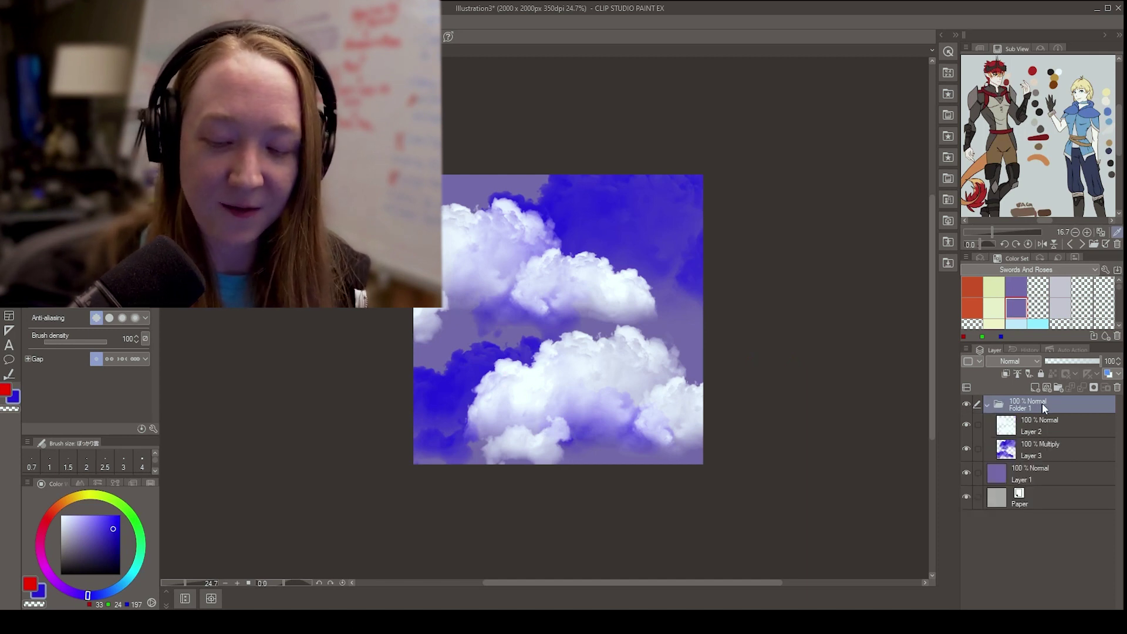
click(1012, 361)
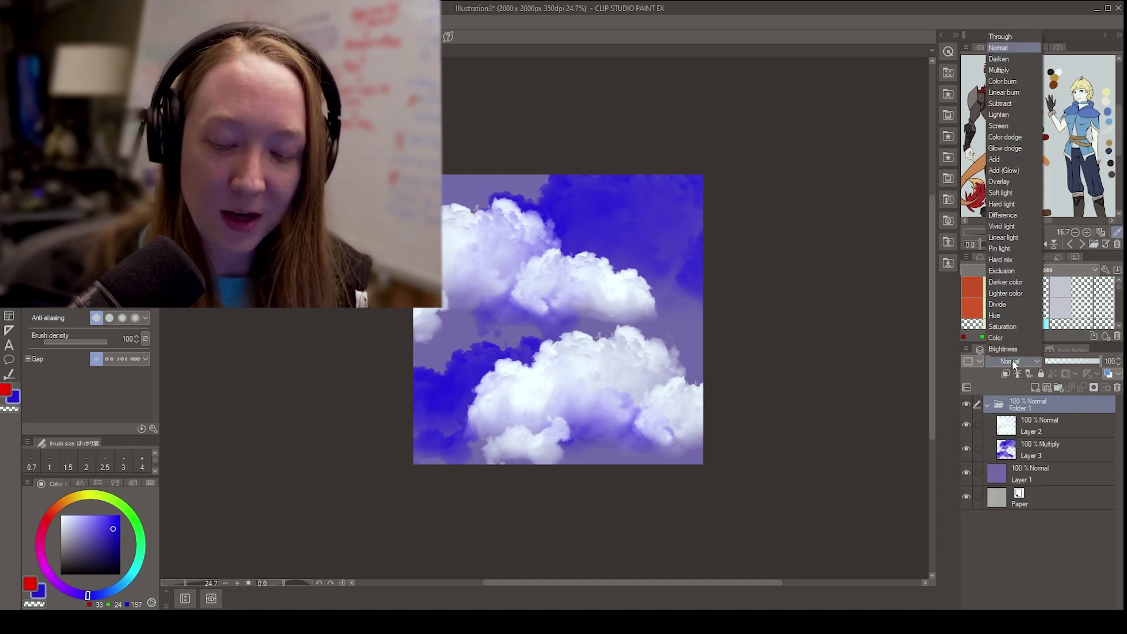
click(1016, 35)
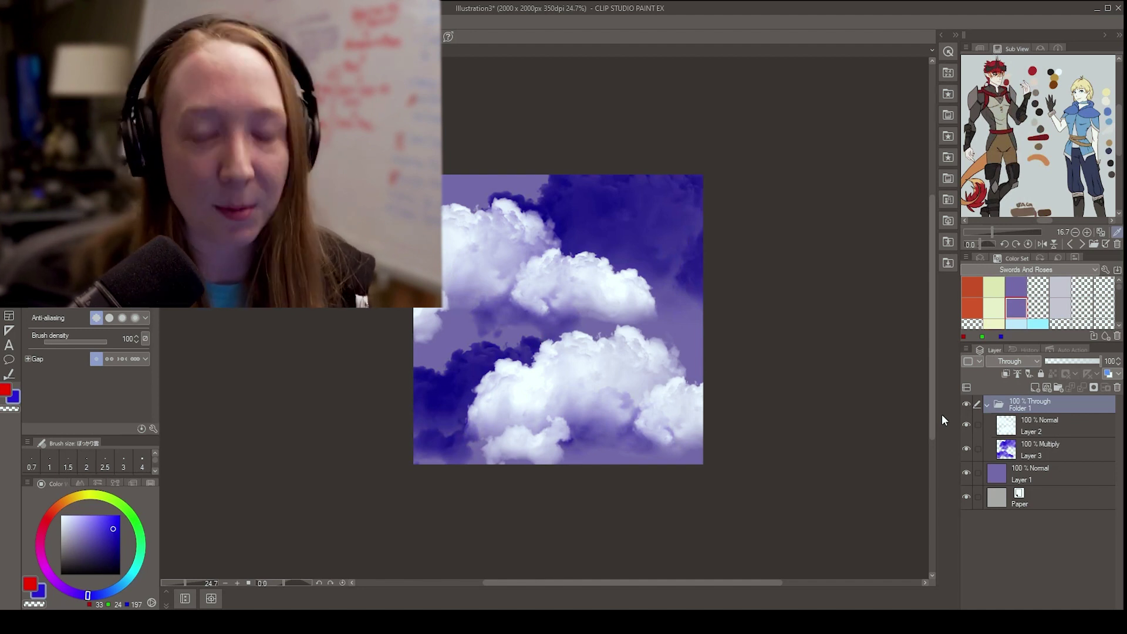
Mask Folder 1 to the cloud selection and toggle its visibility to compare the result
ctrl+click(1064, 407)
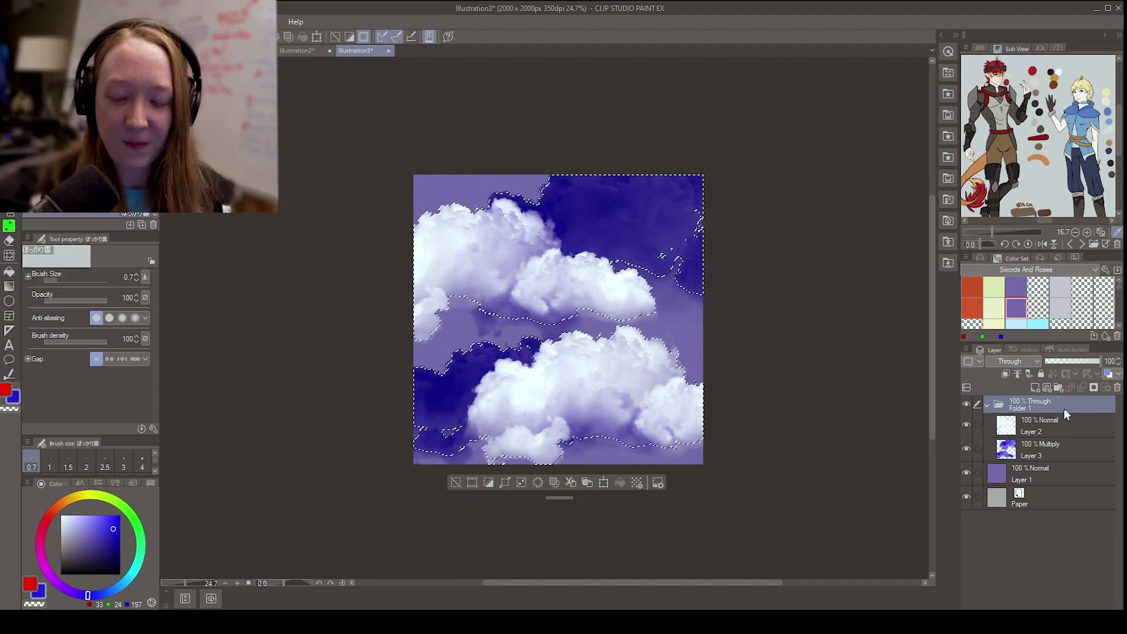
click(1094, 388)
key(b)
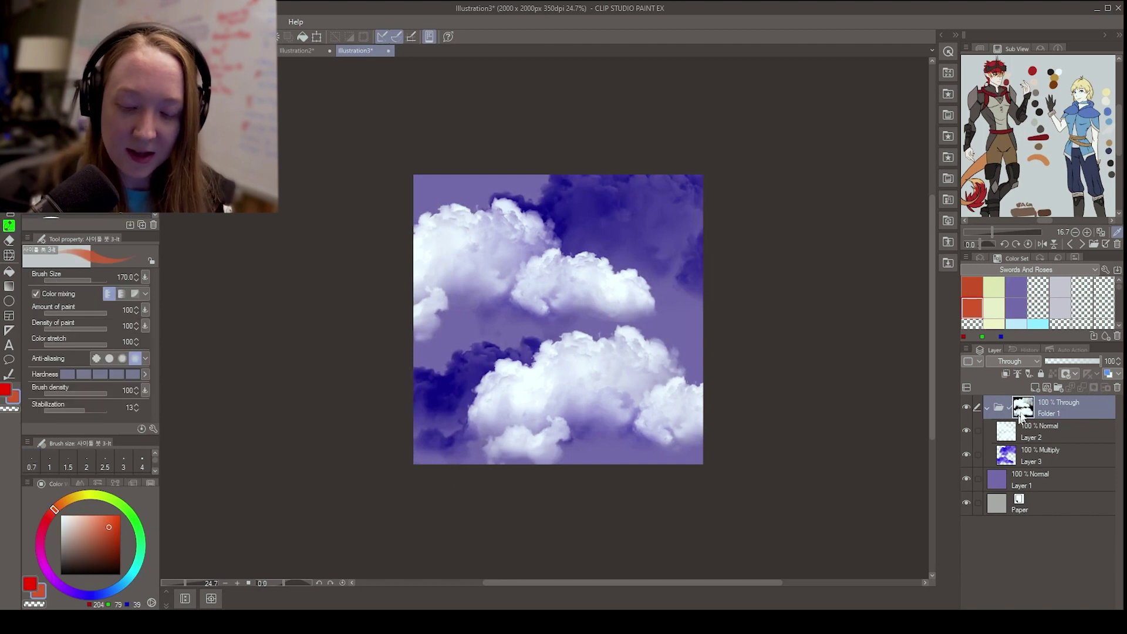
click(966, 407)
click(966, 409)
click(967, 408)
click(967, 407)
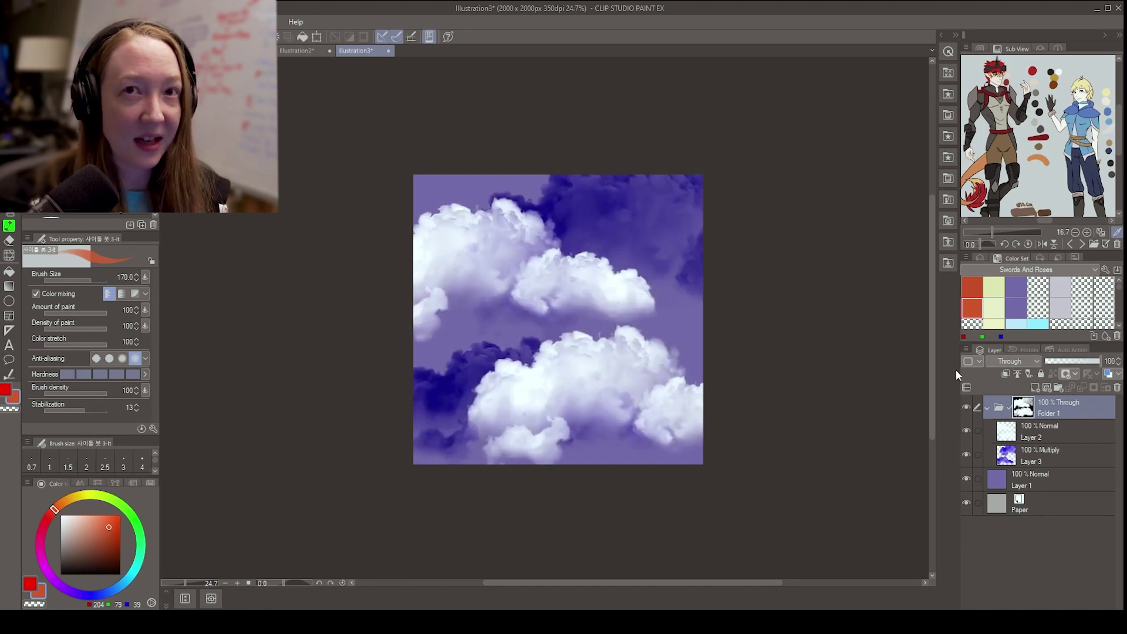
Add cloud-shaped layer masks to Layer 3 and Layer 2
click(1047, 454)
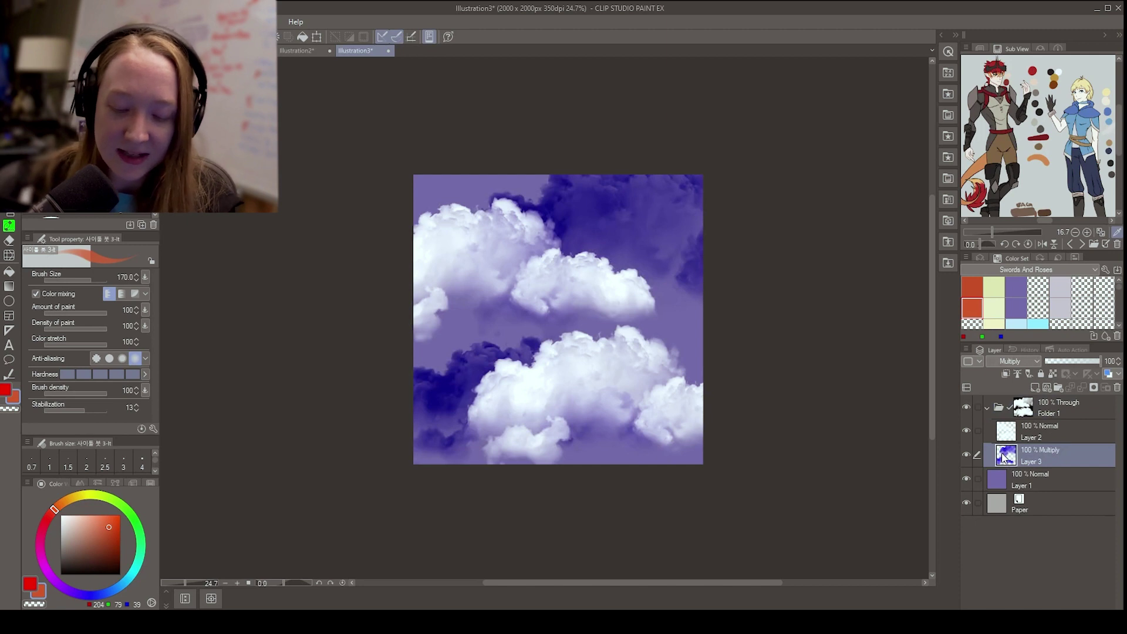
click(1094, 388)
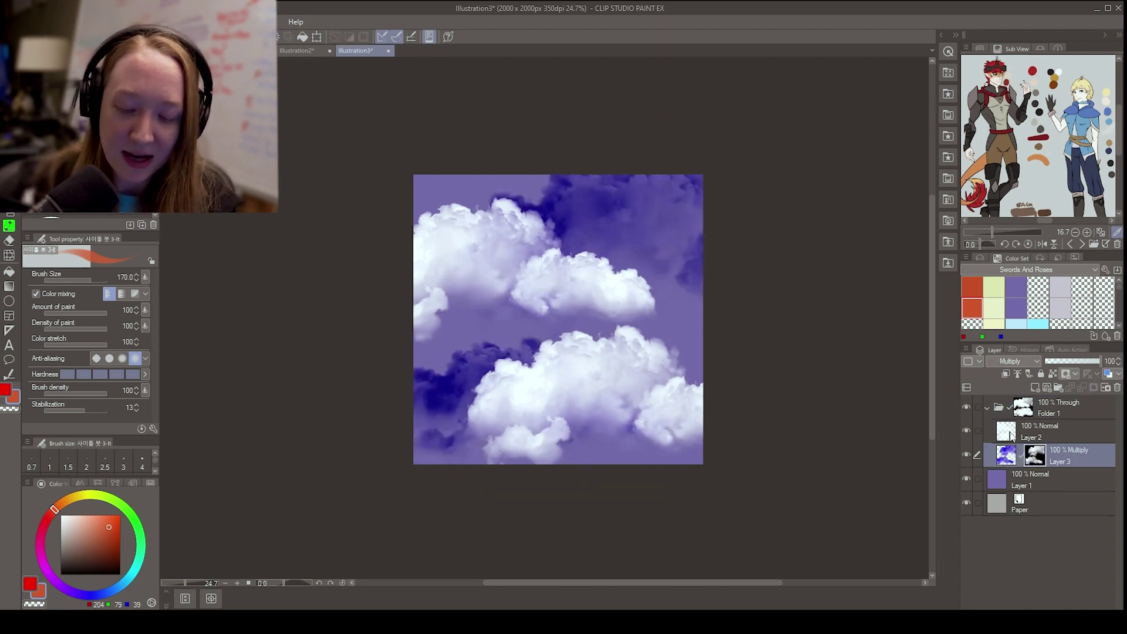
click(1019, 438)
ctrl+click(1006, 434)
click(1094, 388)
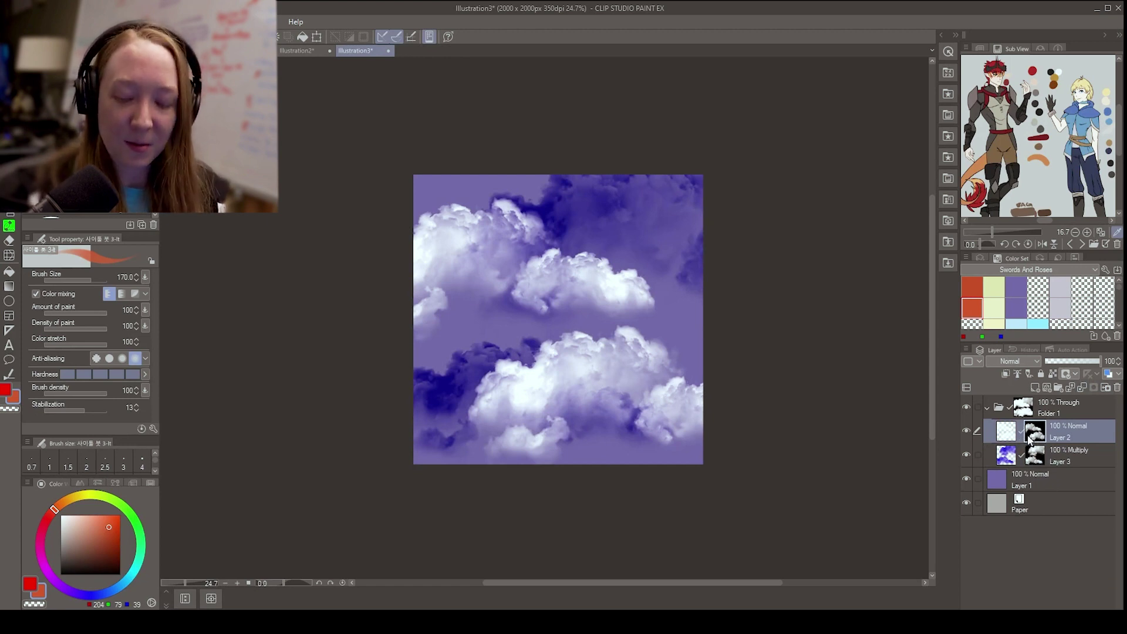
key(e)
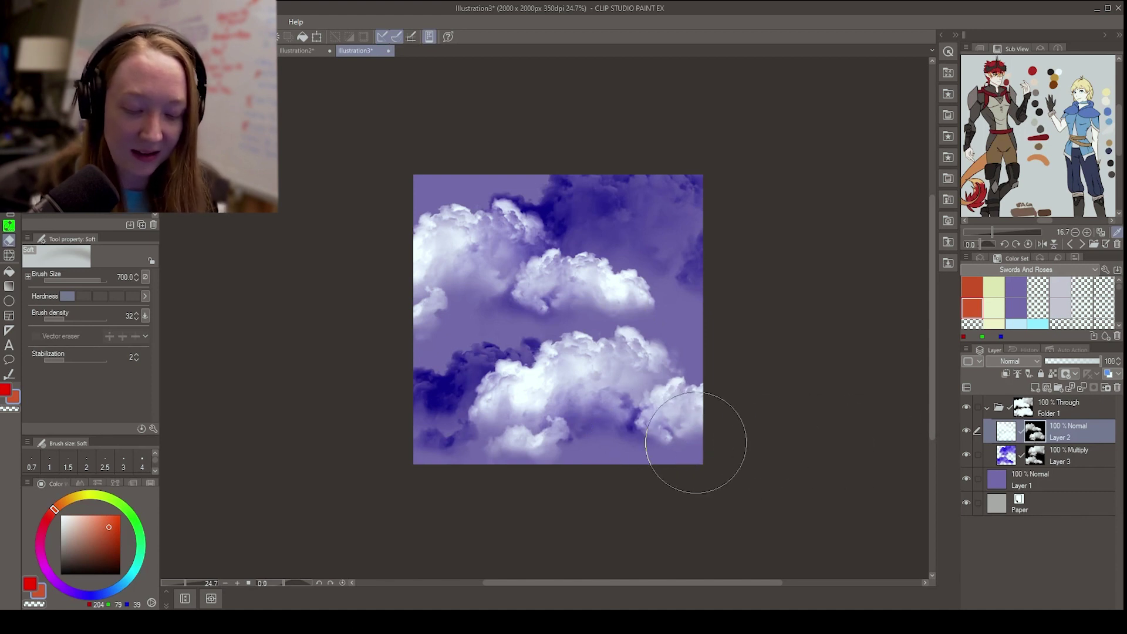
mouse_move(523, 449)
mouse_down()
mouse_move(488, 453)
mouse_move(657, 437)
mouse_move(699, 450)
mouse_move(504, 425)
mouse_move(521, 425)
mouse_move(721, 465)
mouse_move(558, 418)
mouse_move(480, 442)
mouse_move(714, 484)
mouse_move(603, 444)
mouse_move(508, 464)
mouse_up()
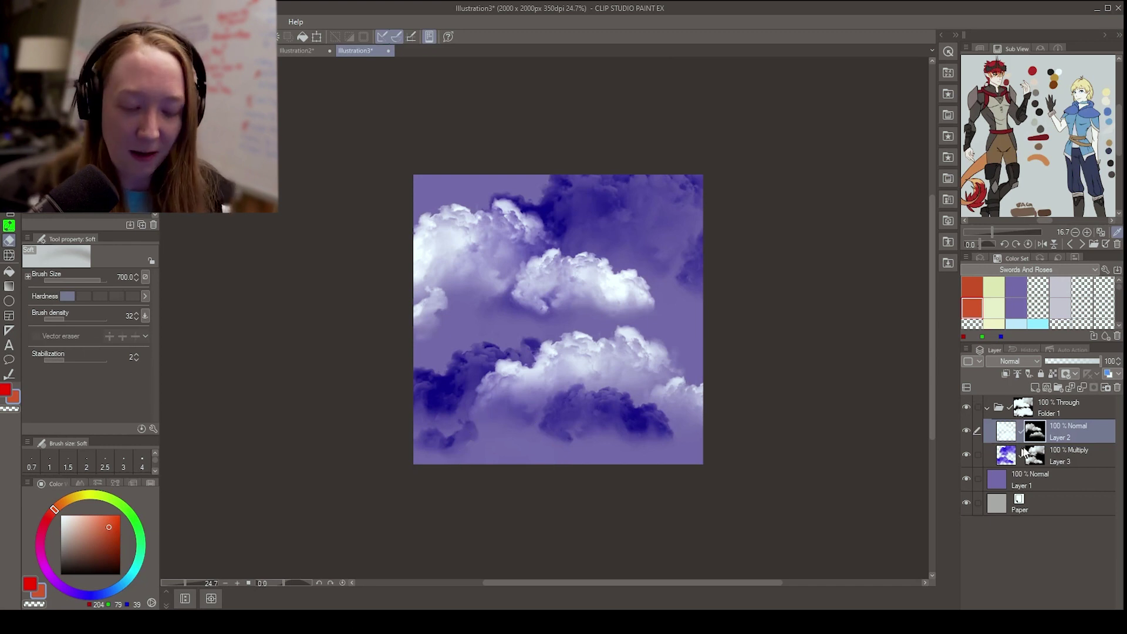
key(ctrl+z)
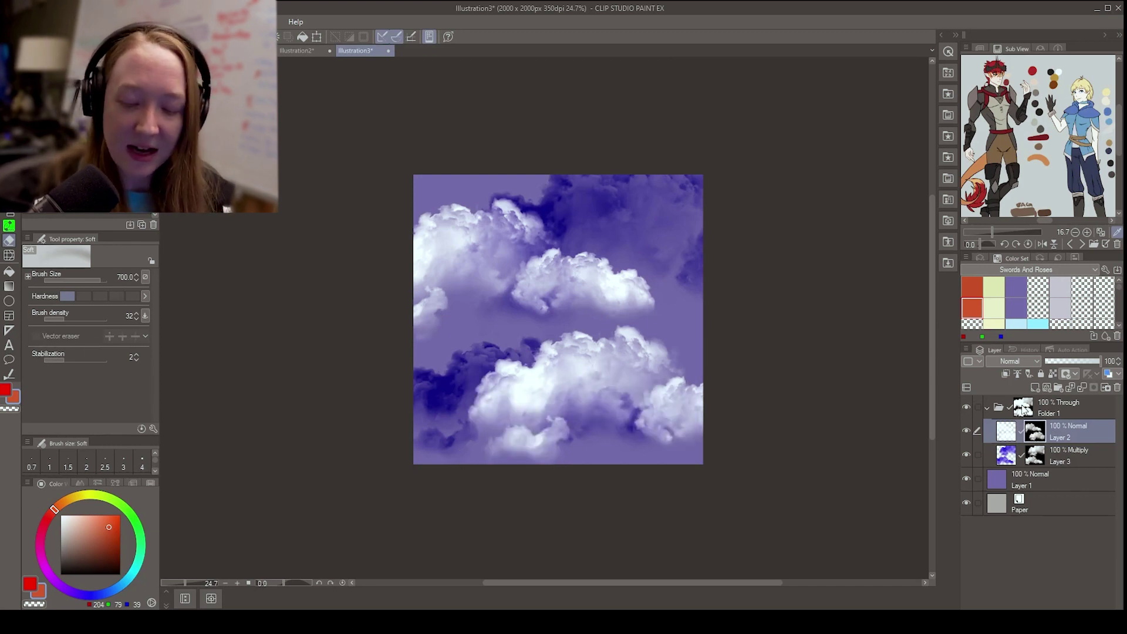
click(1024, 410)
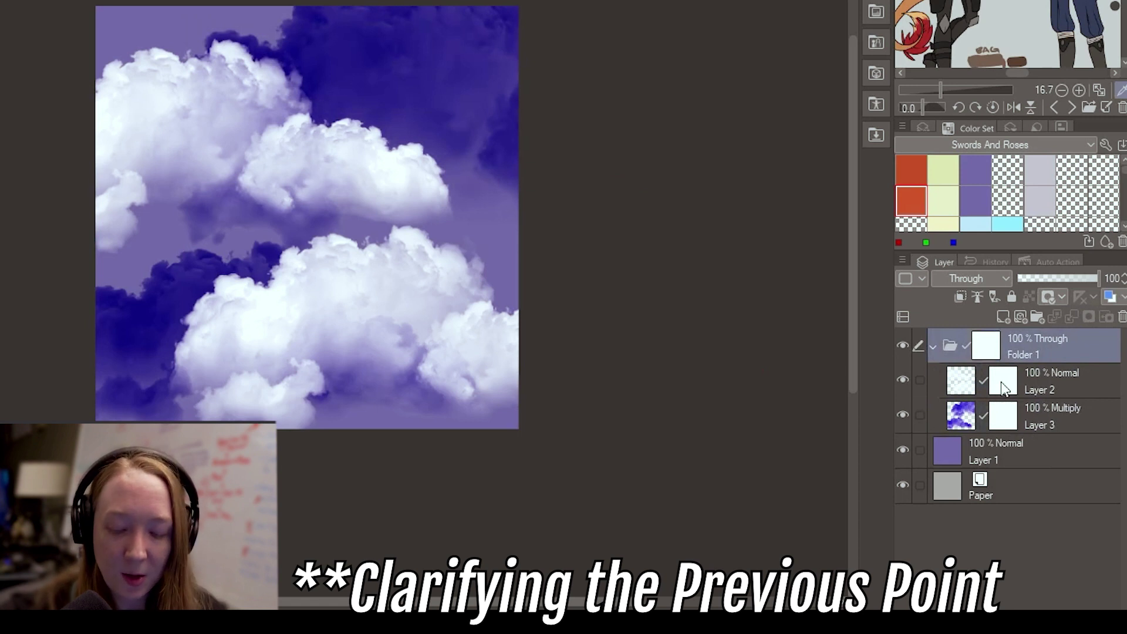
Try a stroke on Layer 2's mask and undo it, then paint out the lower clouds on Folder 1's mask
click(1004, 384)
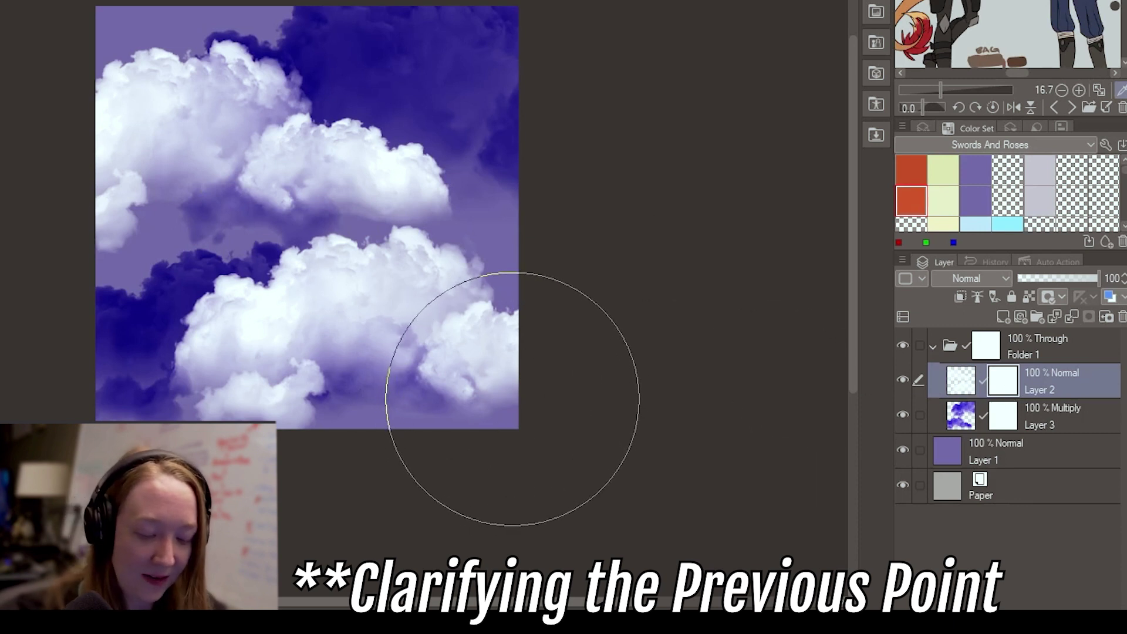
mouse_move(510, 403)
mouse_down()
mouse_move(291, 423)
mouse_move(79, 403)
mouse_move(151, 385)
mouse_move(244, 434)
mouse_up()
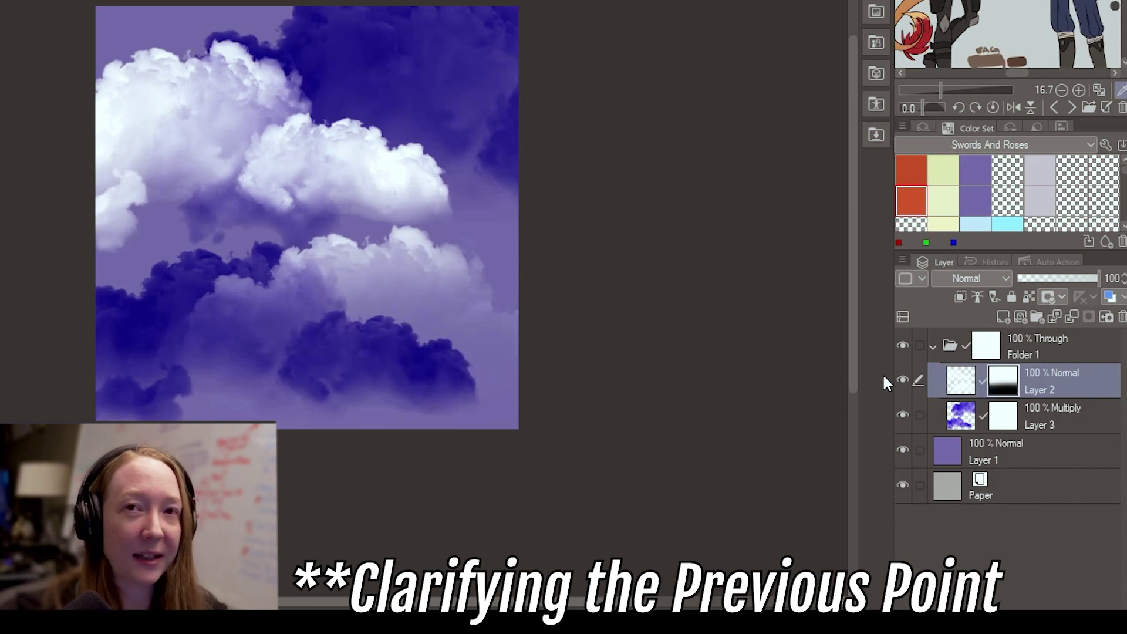
key(ctrl+z)
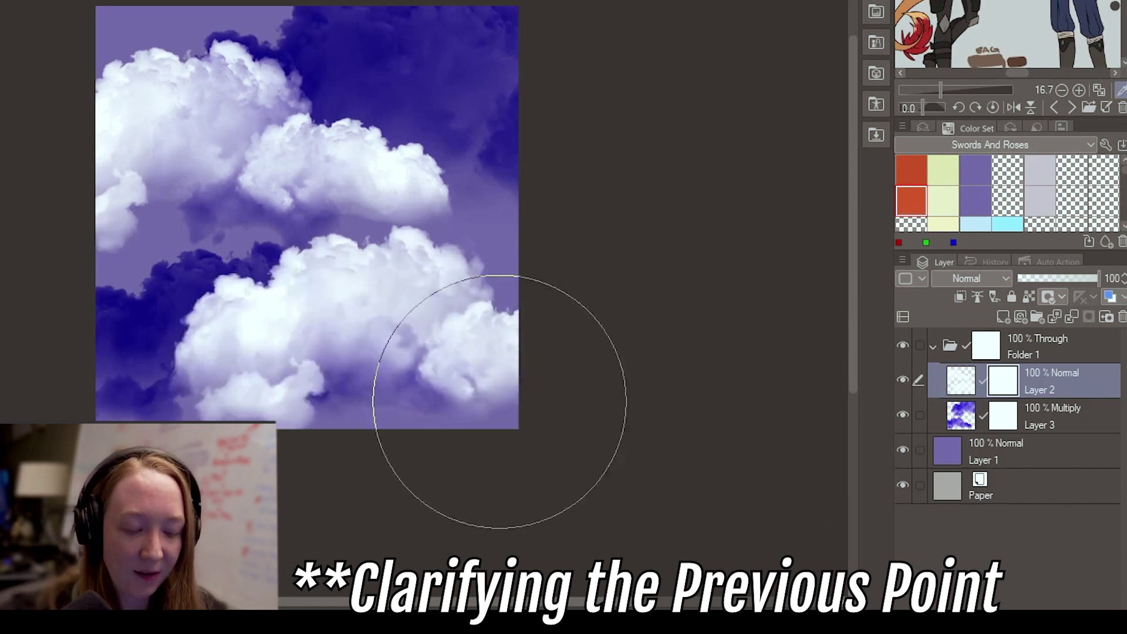
click(982, 351)
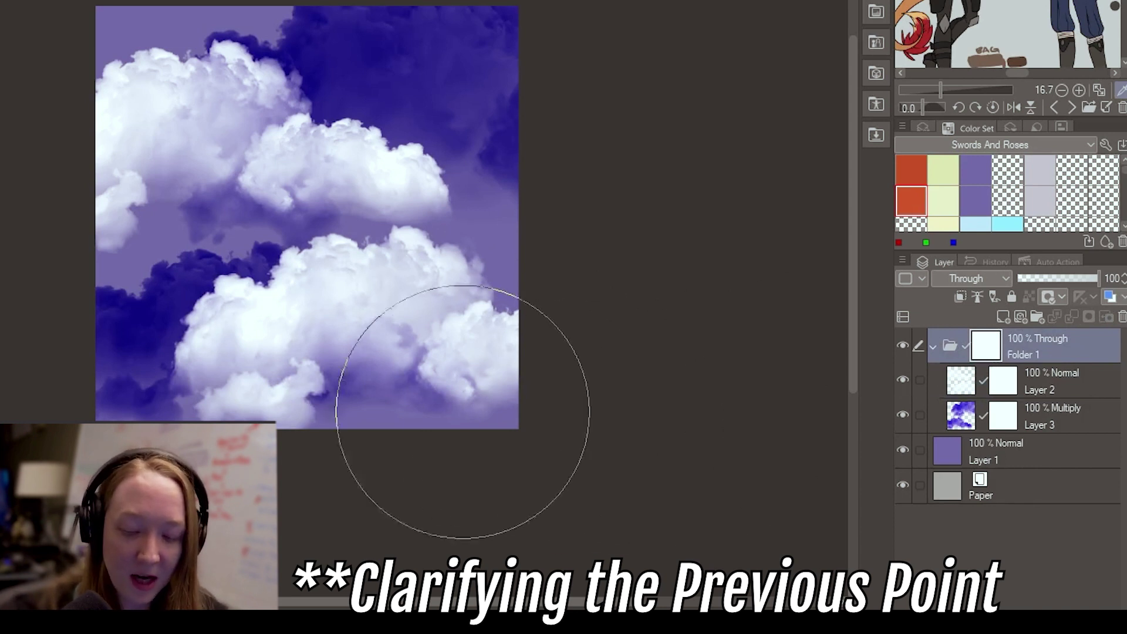
mouse_move(474, 403)
mouse_down()
mouse_move(374, 399)
mouse_move(532, 394)
mouse_move(164, 414)
mouse_move(449, 374)
mouse_move(121, 407)
mouse_up()
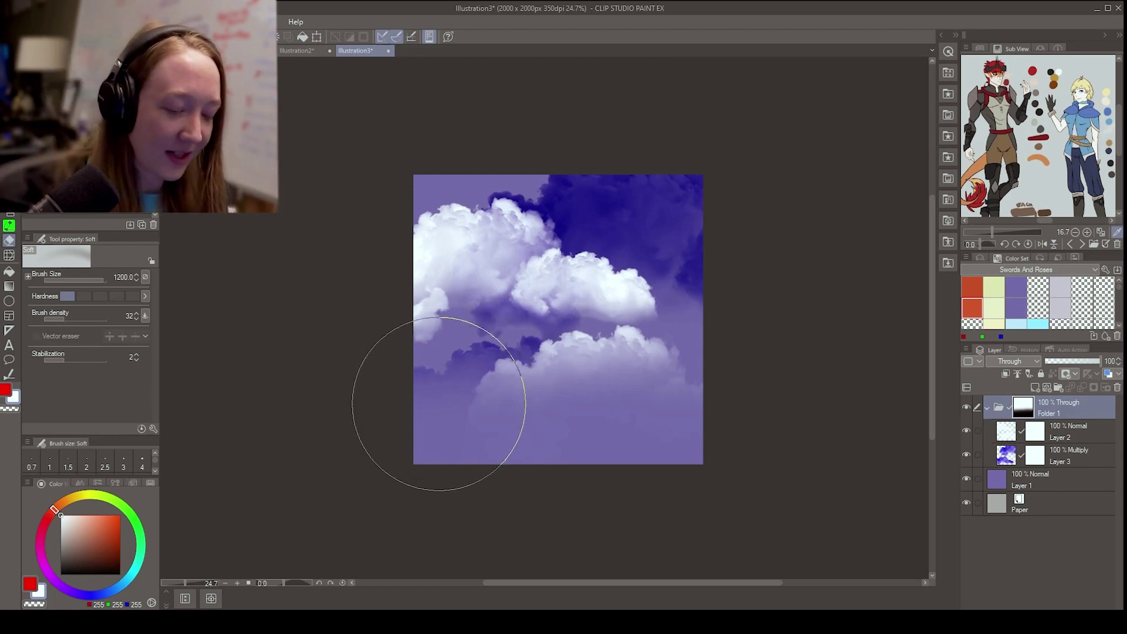
Fade more of the lower clouds with the eraser, then spray them back in with Airbrush_01
mouse_move(738, 424)
mouse_down()
mouse_move(541, 415)
mouse_move(750, 402)
mouse_up()
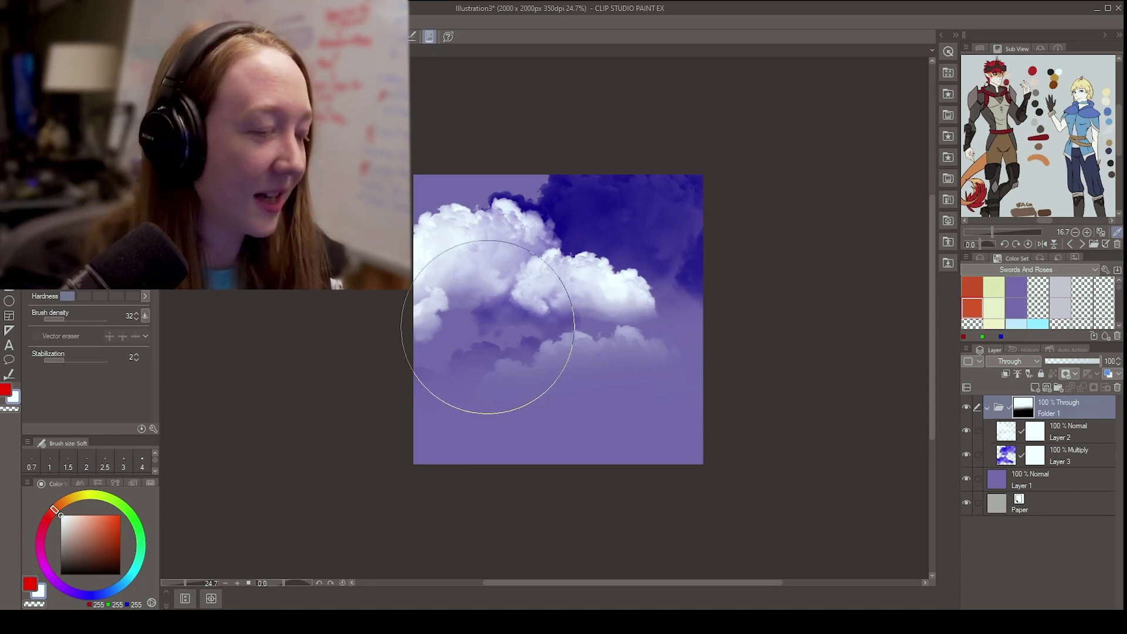
key(b)
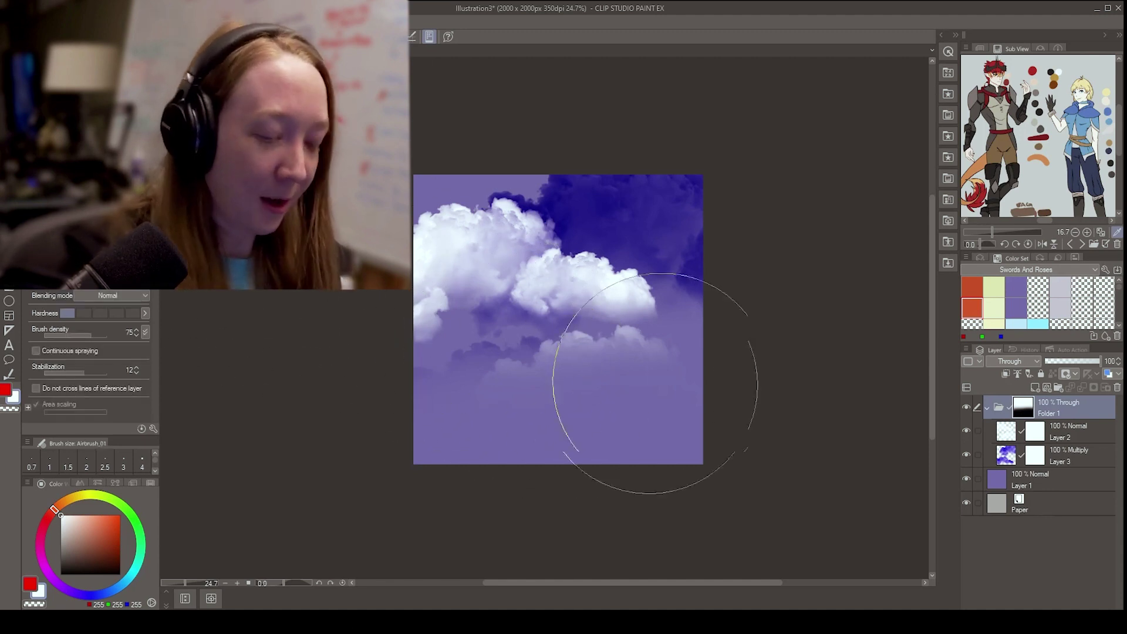
mouse_move(658, 410)
mouse_down()
mouse_move(513, 420)
mouse_move(695, 420)
mouse_up()
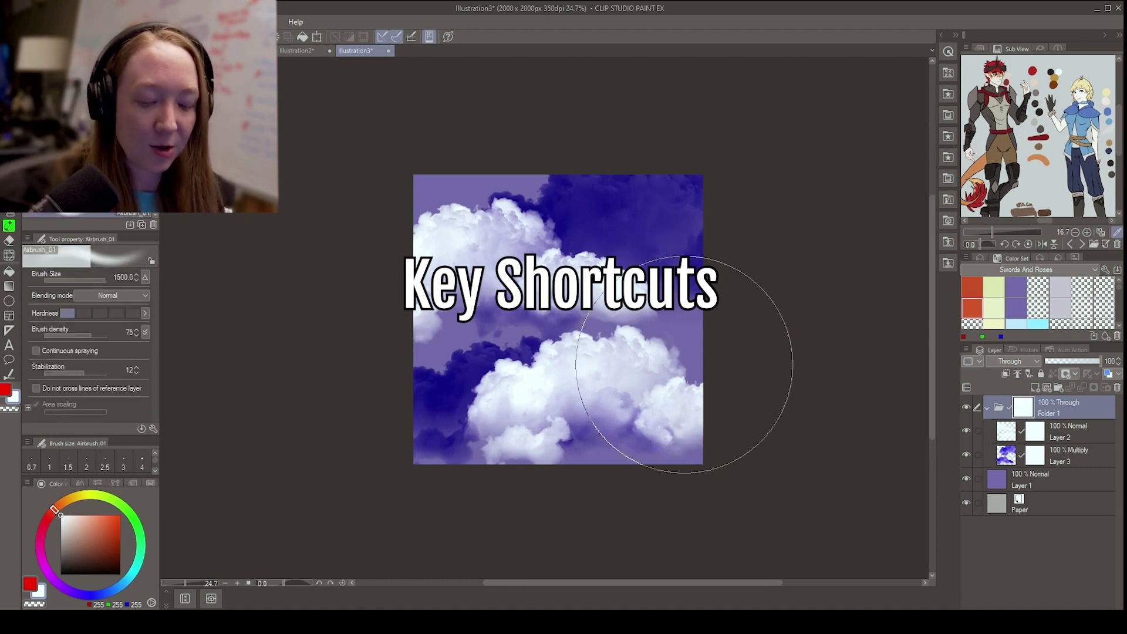
click(35, 21)
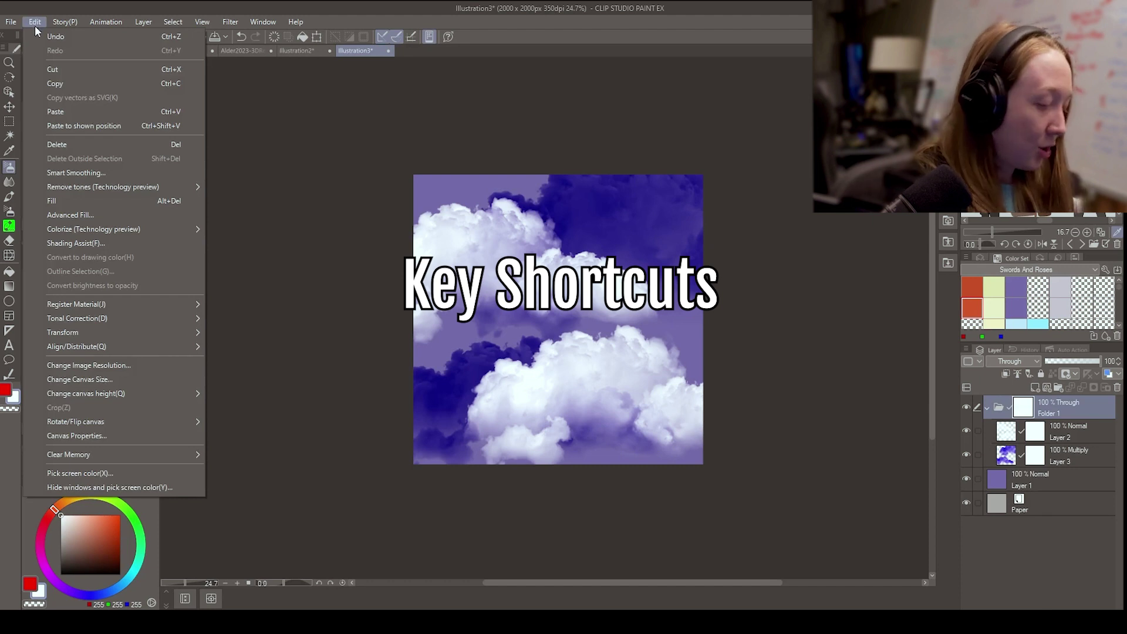
mouse_move(9, 22)
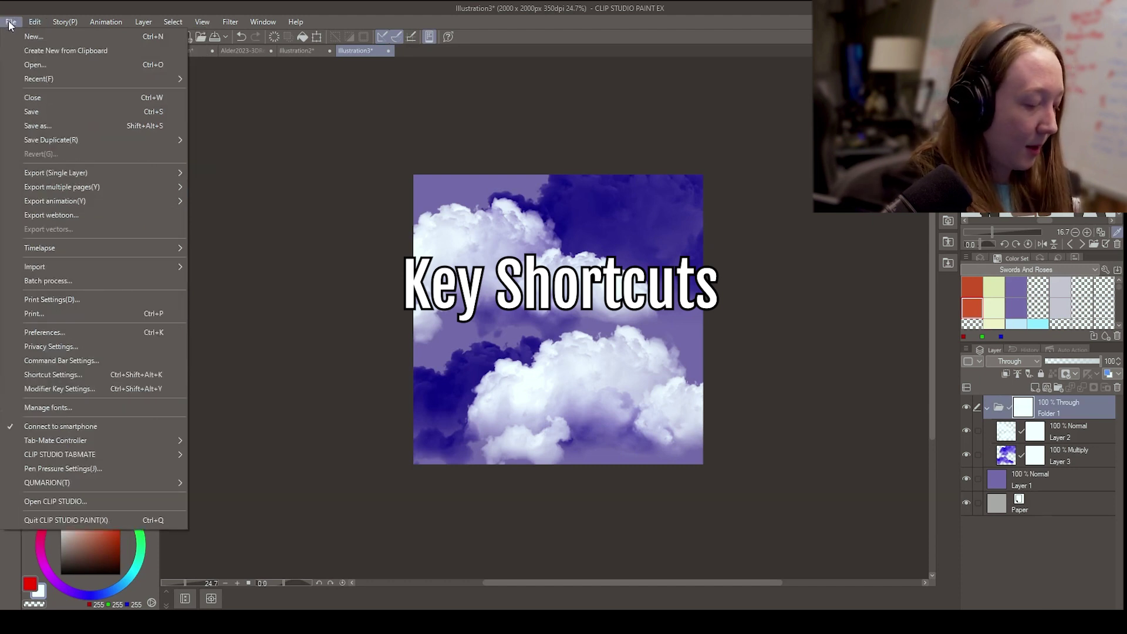
click(157, 375)
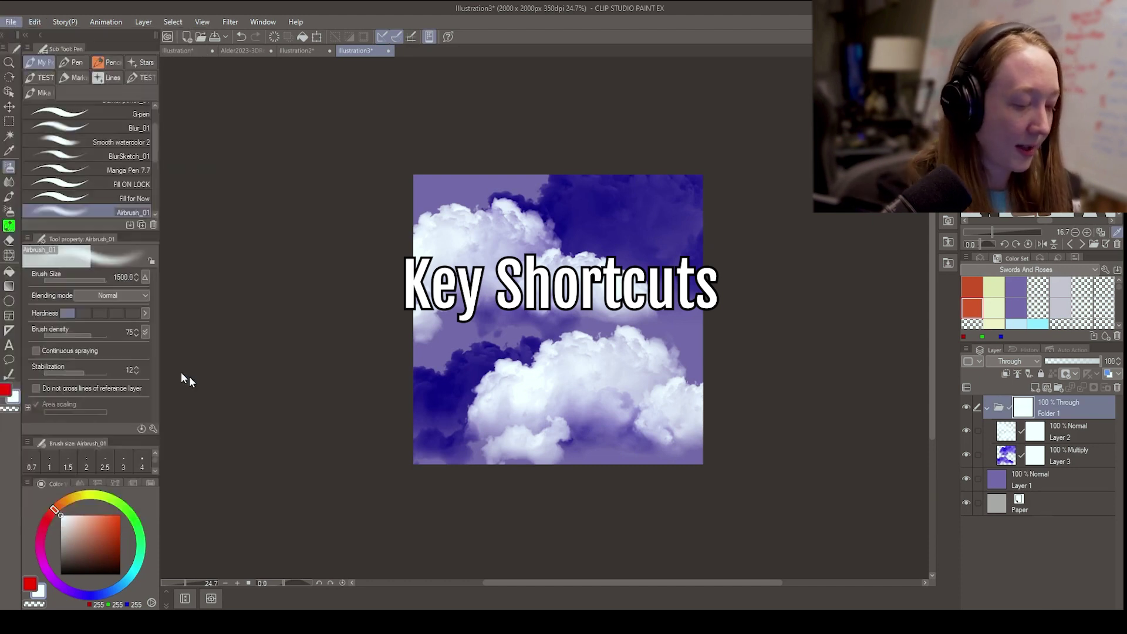
drag(704, 296, 680, 119)
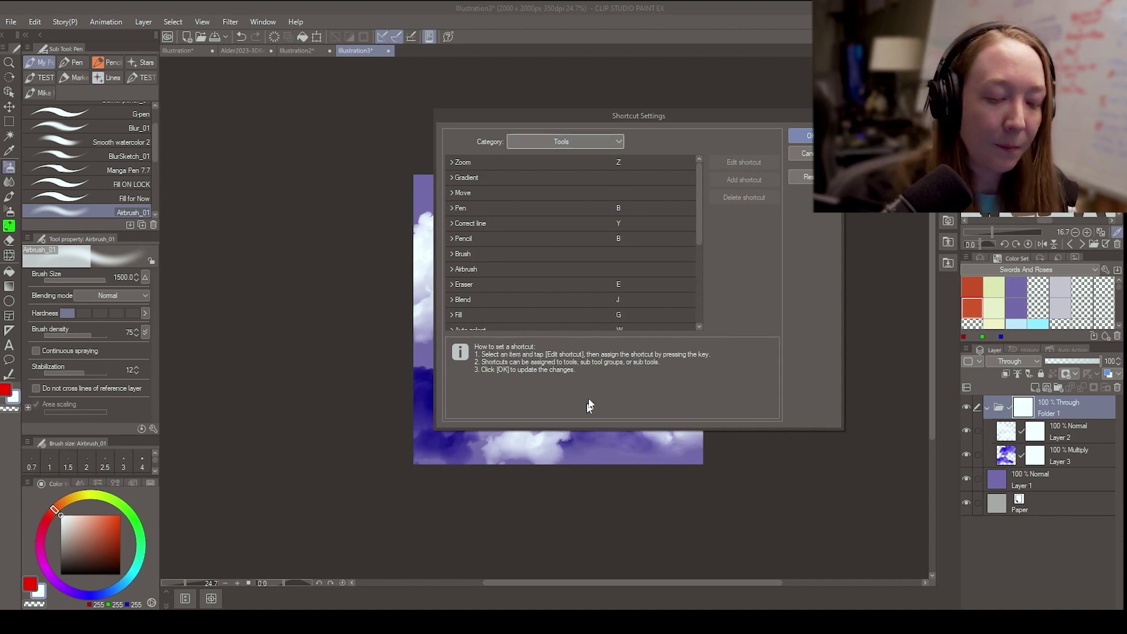
click(670, 206)
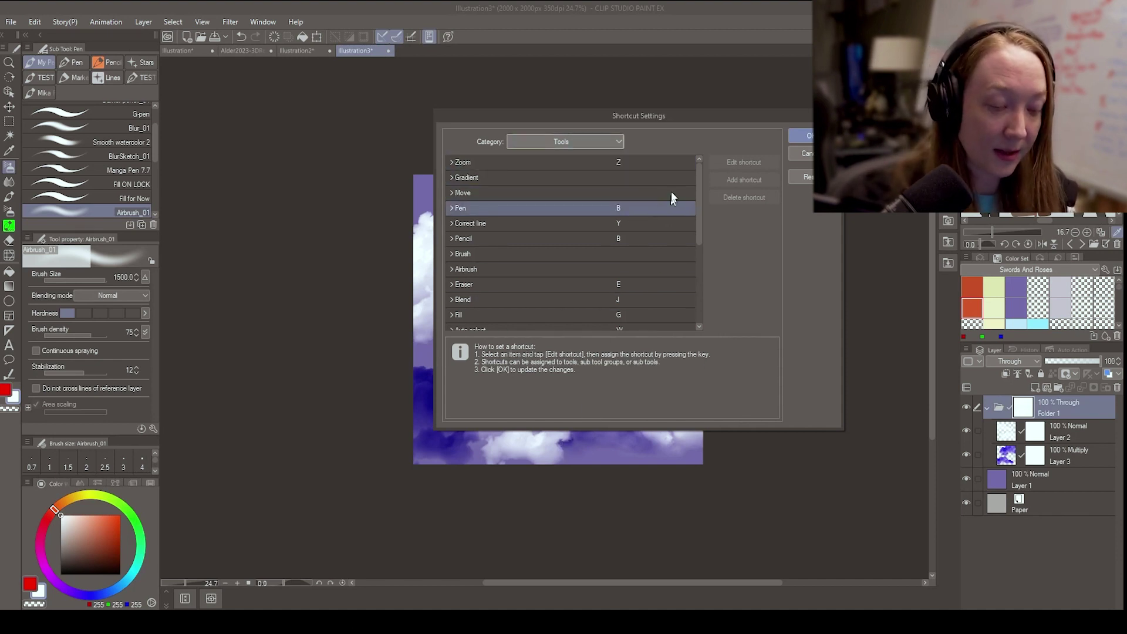
click(639, 237)
click(643, 207)
click(637, 238)
click(642, 212)
click(639, 239)
click(644, 208)
click(638, 239)
click(642, 213)
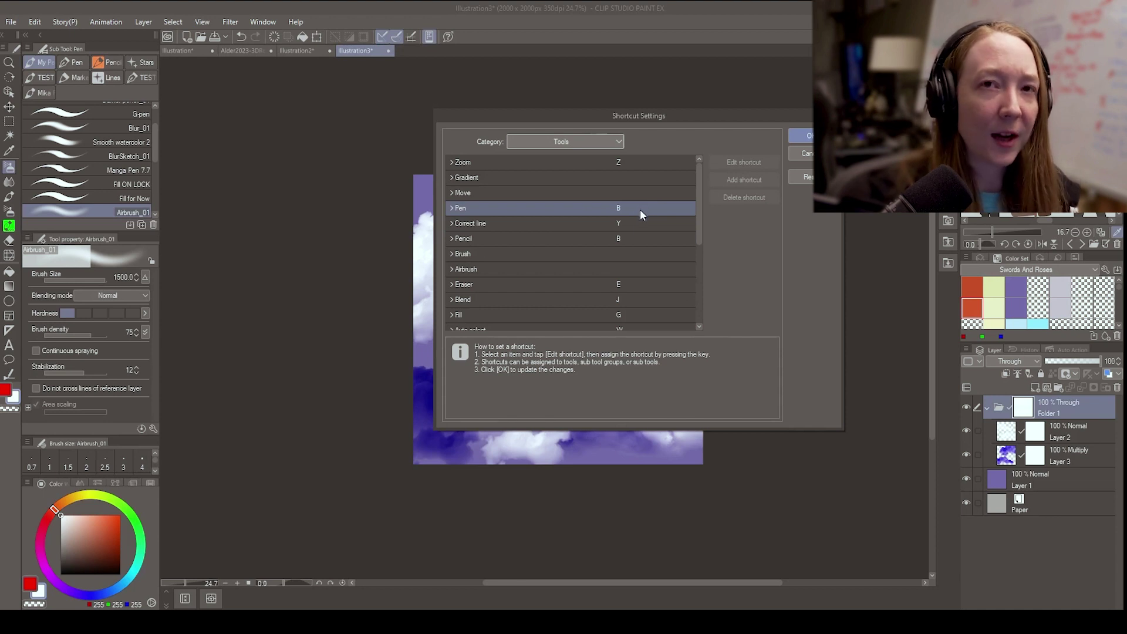
click(635, 178)
click(645, 207)
drag(640, 210, 615, 300)
Close the shortcut settings and paint a looping light-blue stroke on the canvas
click(808, 135)
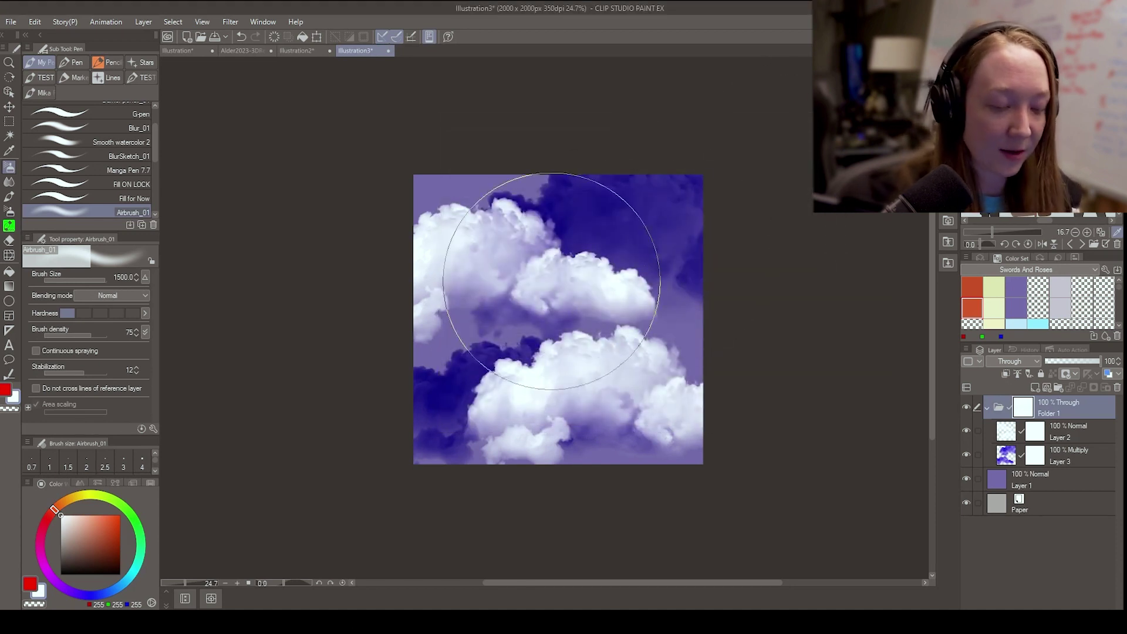
key(j)
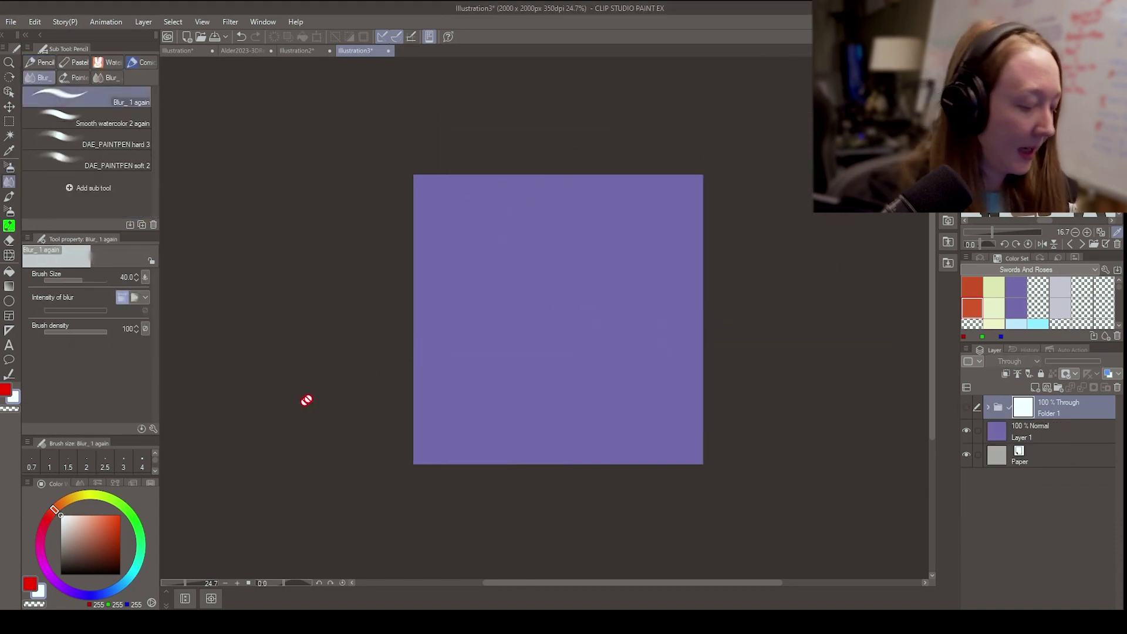
key(j)
key(j)
key(j)
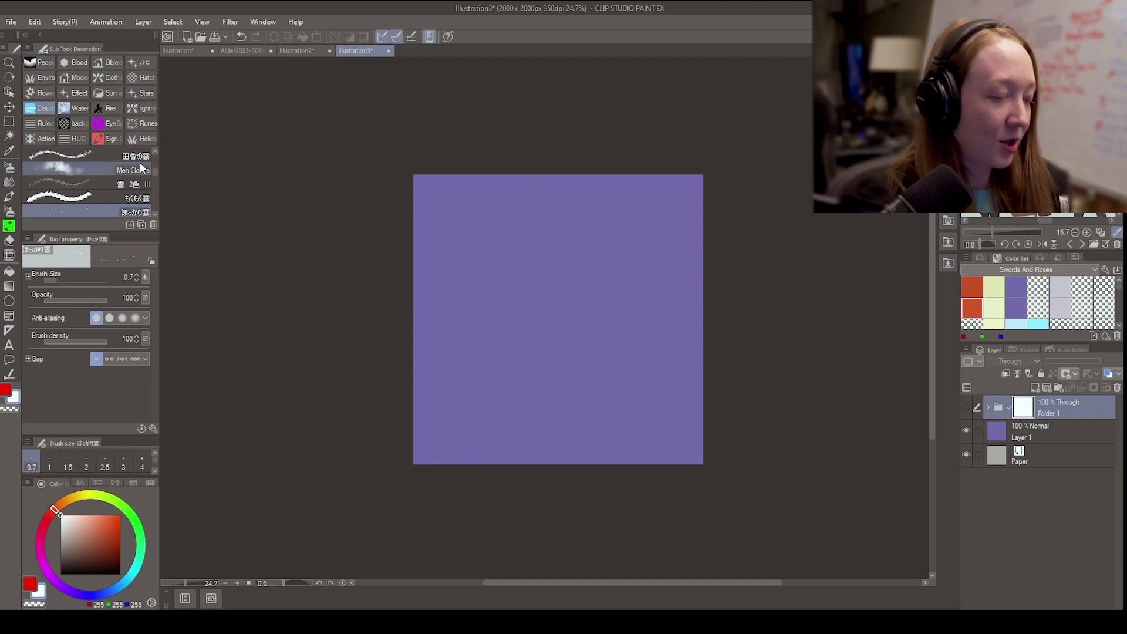
key(j)
key(j)
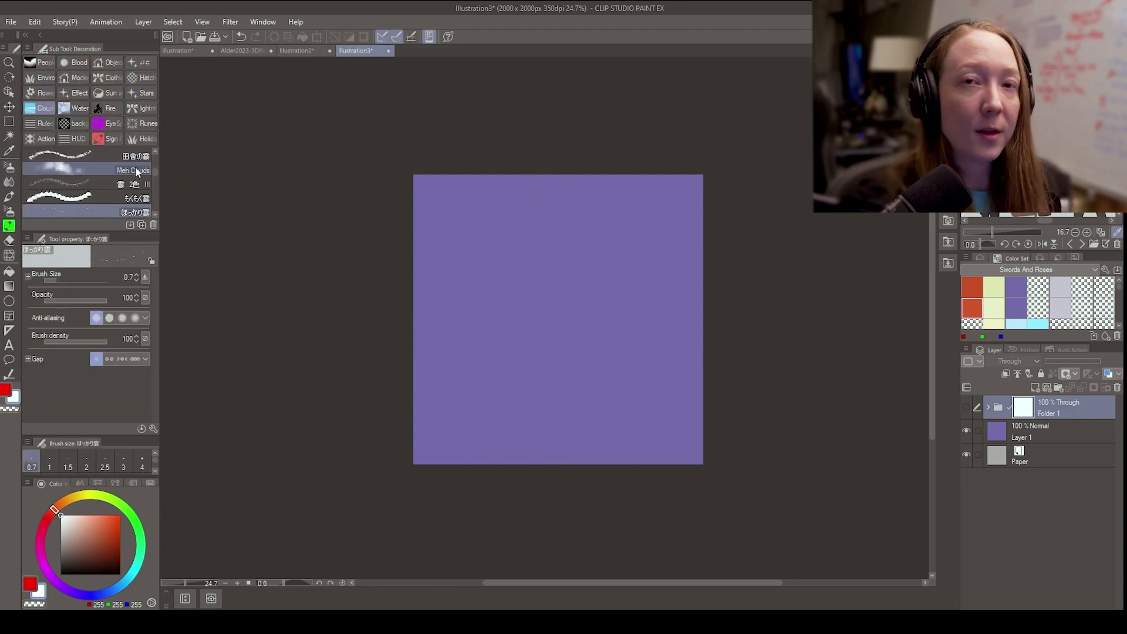
mouse_move(511, 239)
mouse_down()
mouse_move(466, 368)
mouse_move(516, 231)
mouse_move(571, 317)
mouse_move(564, 293)
mouse_move(640, 356)
mouse_up()
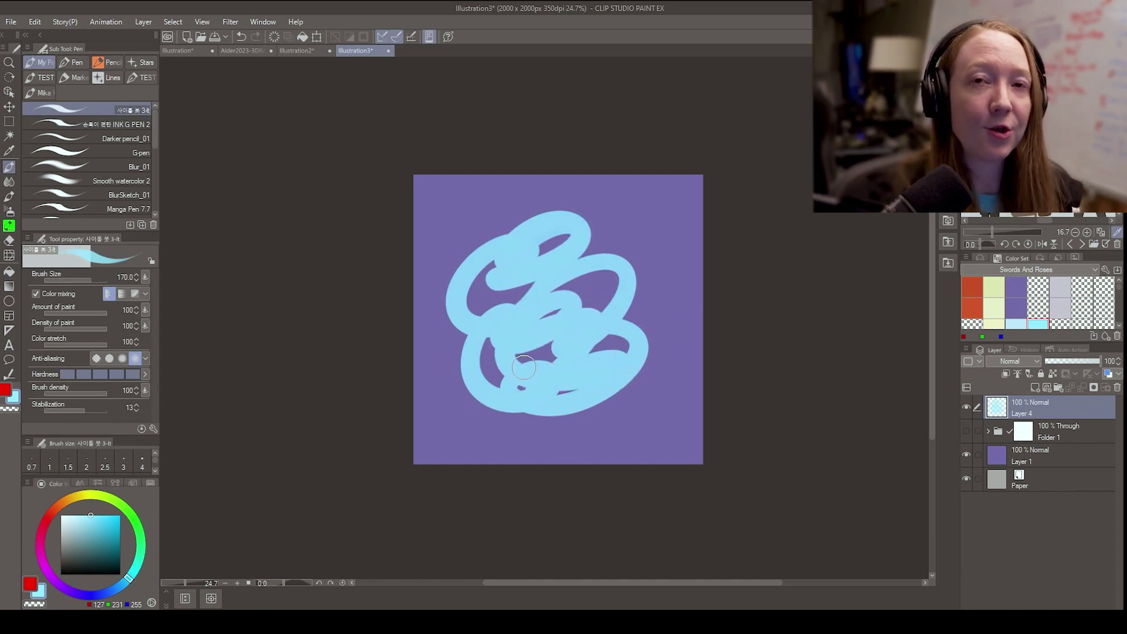
Blur the loop's upper-right edge, then paint a zigzag stroke across its right side
key(j)
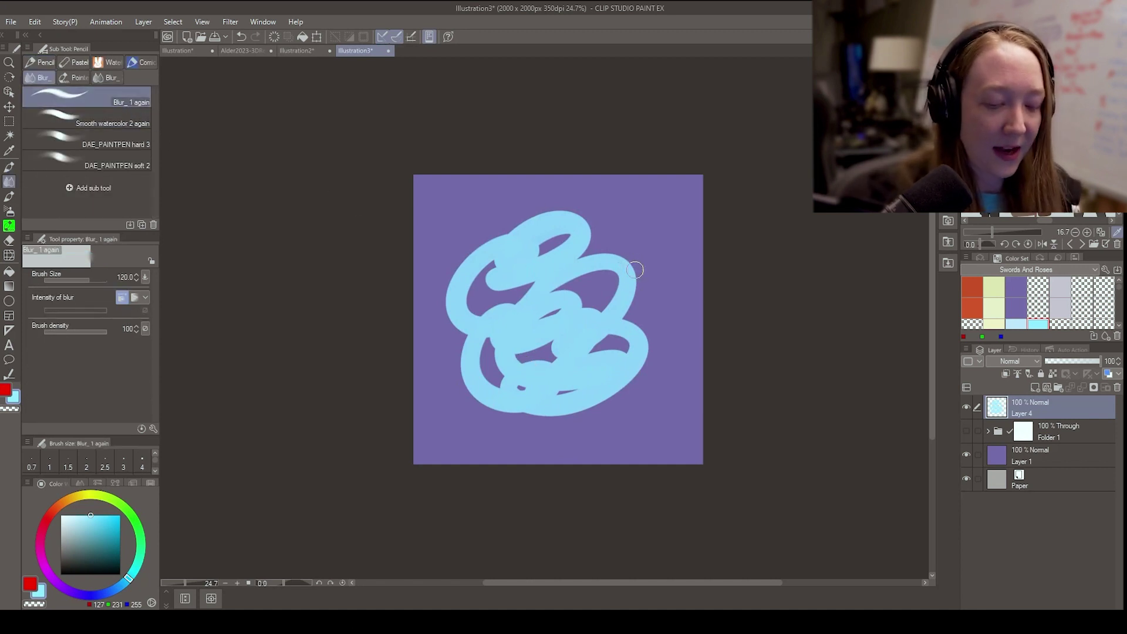
mouse_move(632, 269)
mouse_down()
mouse_move(607, 252)
mouse_move(580, 255)
mouse_move(602, 256)
mouse_move(586, 219)
mouse_move(624, 254)
mouse_move(598, 255)
mouse_move(622, 258)
mouse_move(608, 337)
mouse_move(555, 421)
mouse_up()
key(p)
key(p)
mouse_move(652, 223)
mouse_down()
mouse_move(535, 283)
mouse_move(600, 231)
mouse_move(554, 214)
mouse_move(495, 268)
mouse_up()
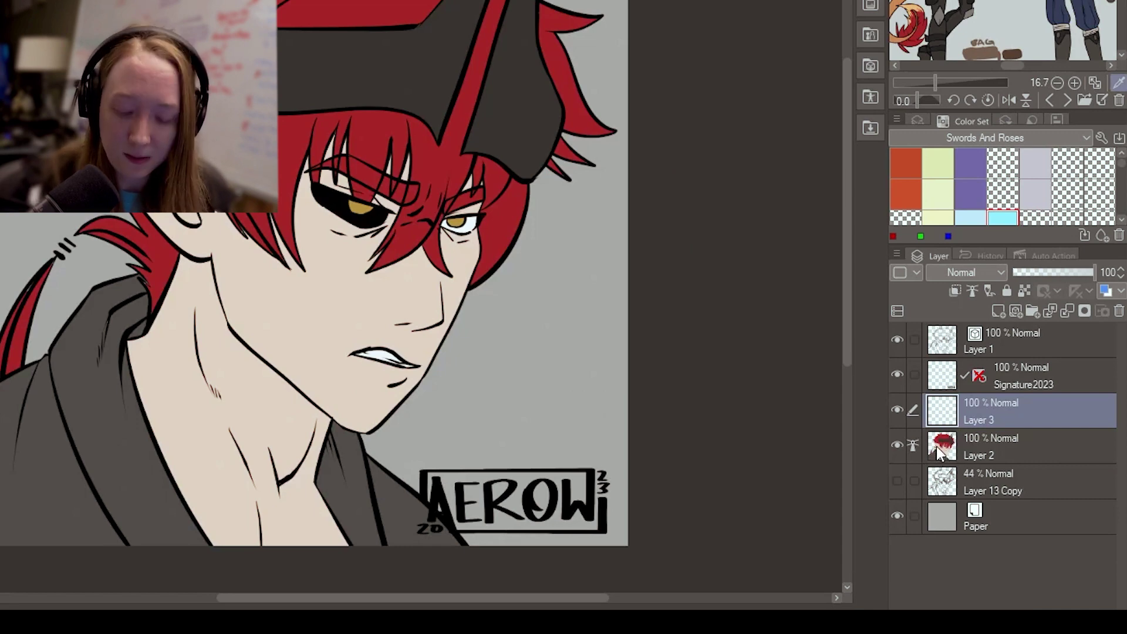
Select the character from Layer 2, reduce it to the silhouette, deselect, then multi-select layers
ctrl+click(938, 448)
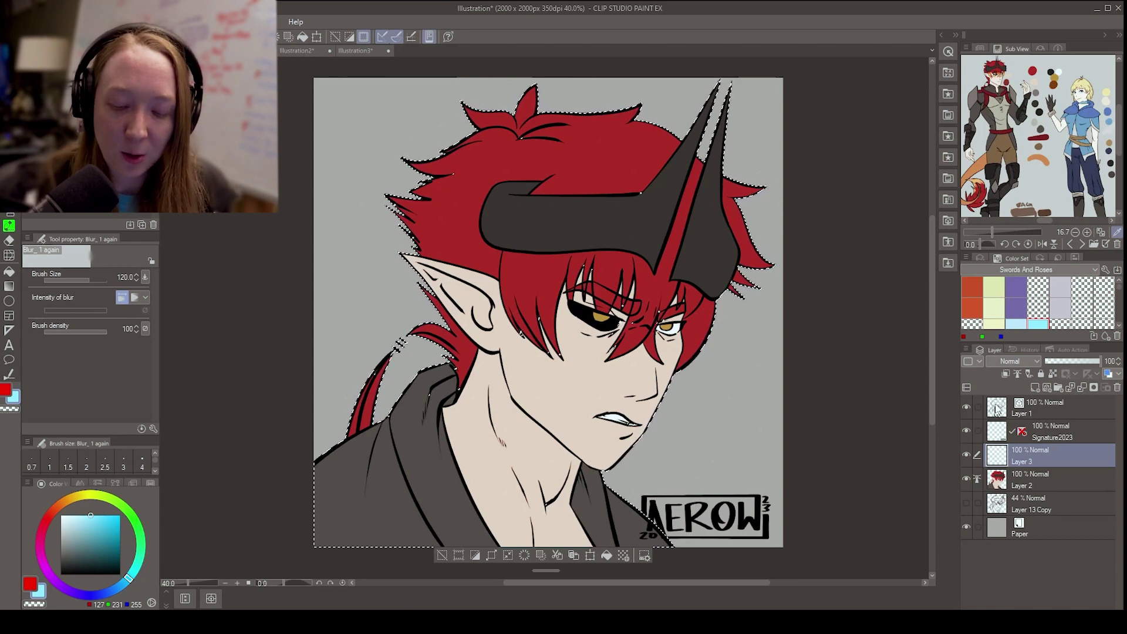
ctrl+click(997, 480)
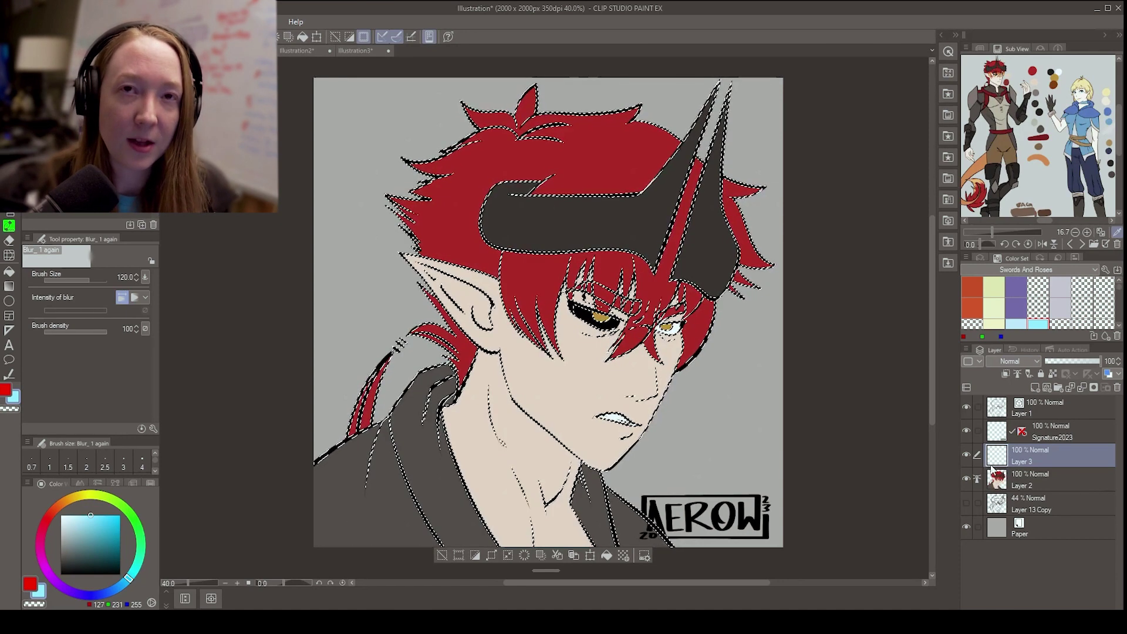
ctrl+shift+click(996, 480)
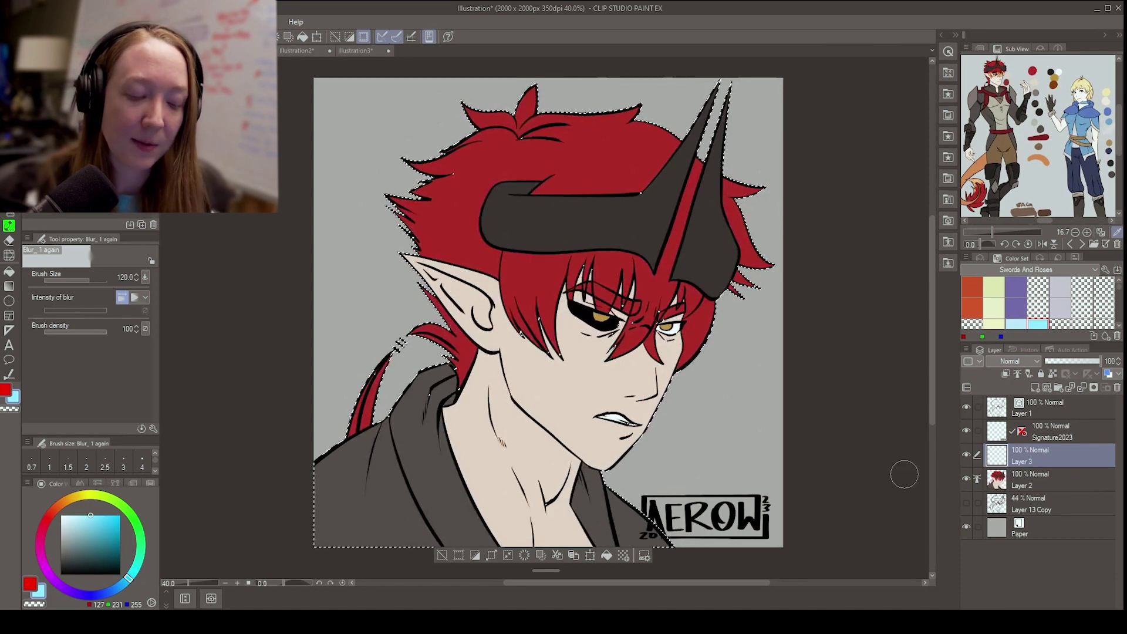
key(ctrl+d)
shift+click(996, 481)
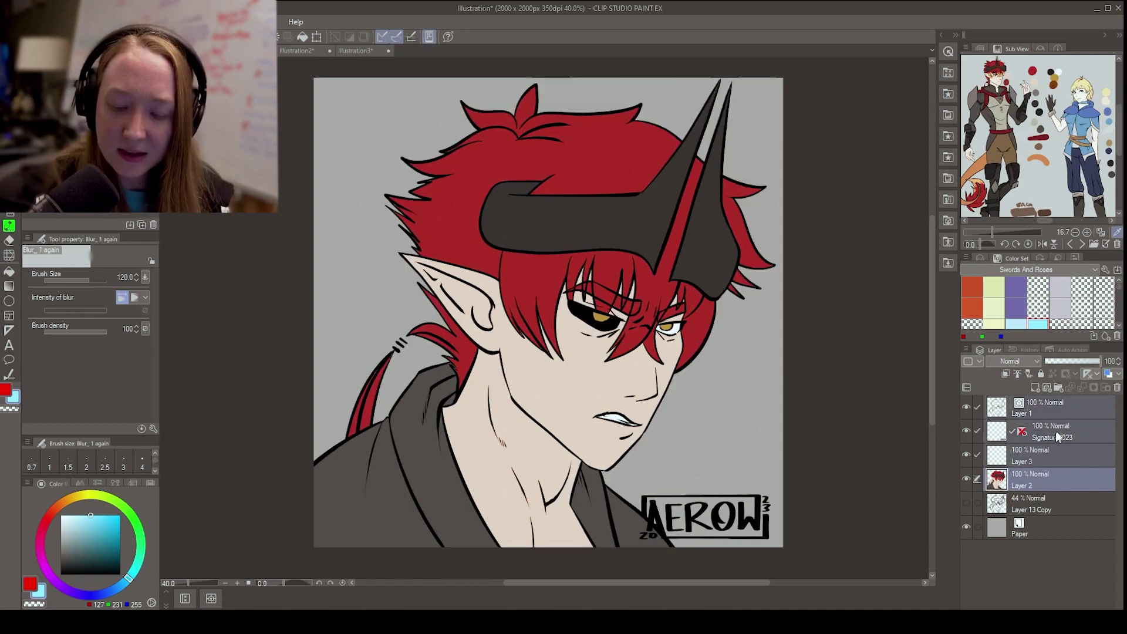
key(ctrl+t)
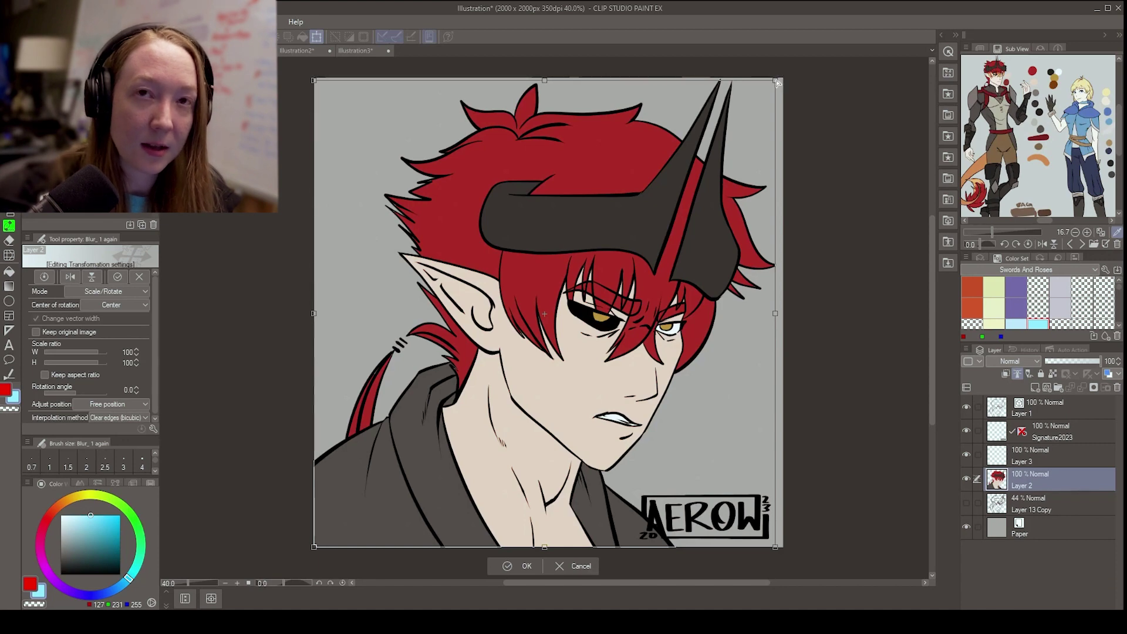
mouse_move(778, 82)
mouse_down()
mouse_move(587, 244)
mouse_move(757, 135)
mouse_move(781, 79)
mouse_up()
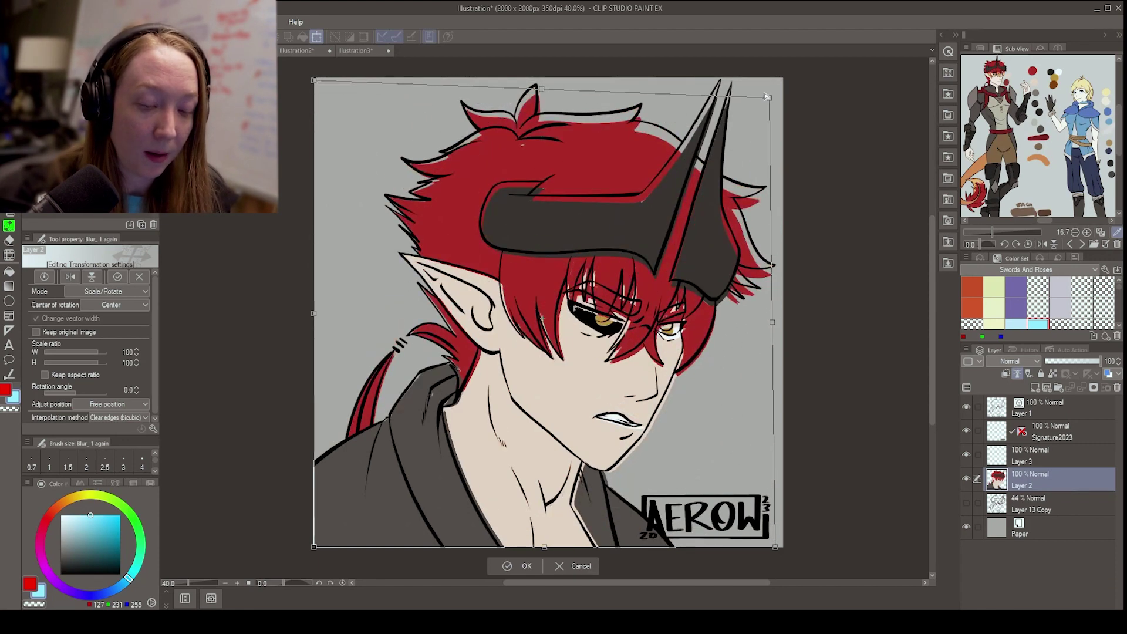
key(Return)
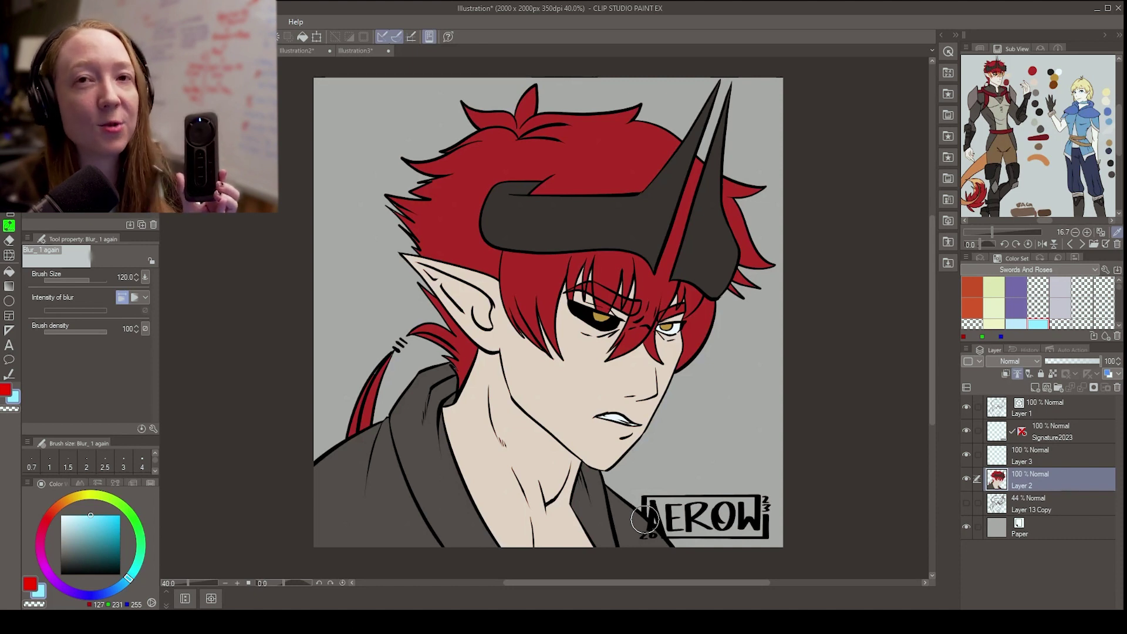
Enlarge the blur brush to size 200 with the ] key and bring up Illustration3
key(bracketright)
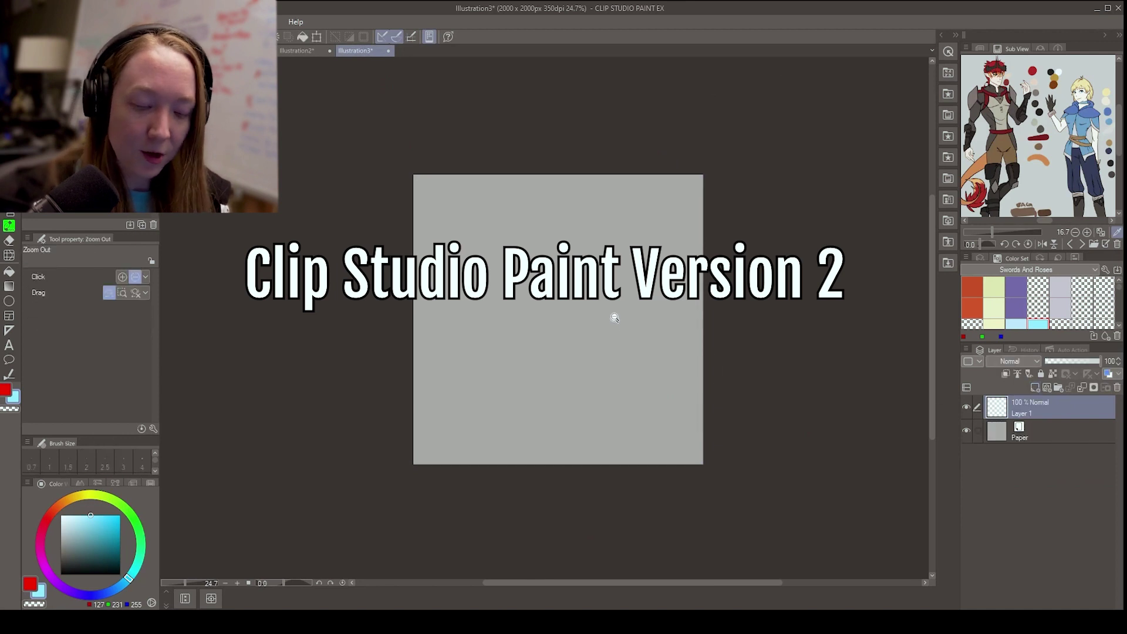
drag(612, 315, 664, 360)
Open the Material library with F9 and show the 3D Head folder's base head model
scroll(635, 335, up, 1)
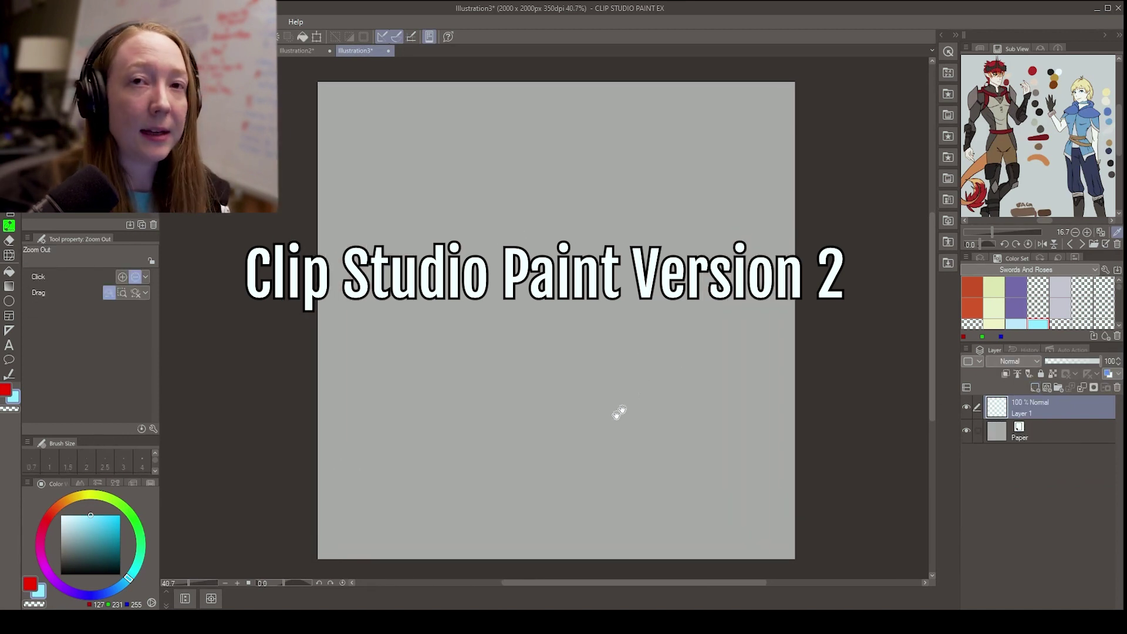
key(F9)
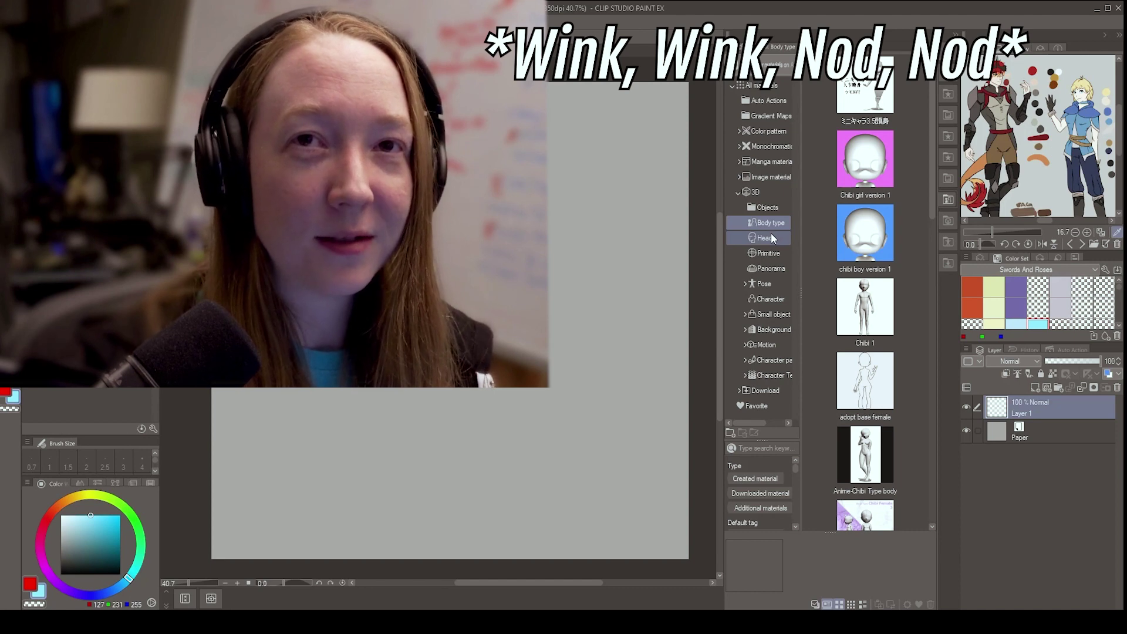
click(770, 236)
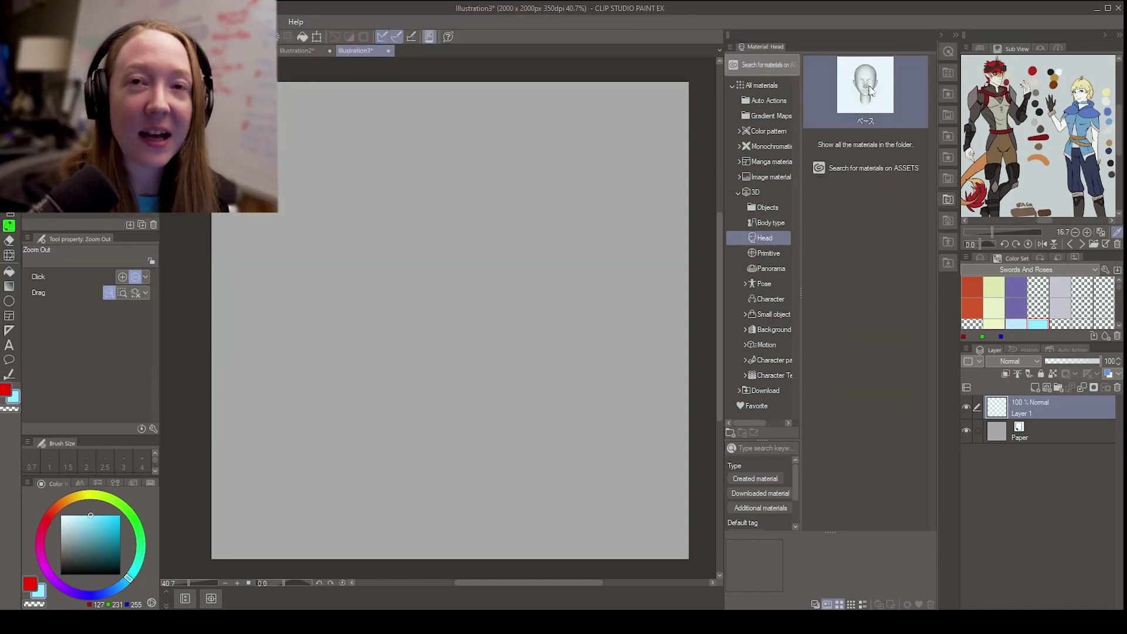
Place the 3D head model on the canvas and expand its Facial features settings
drag(872, 91, 428, 302)
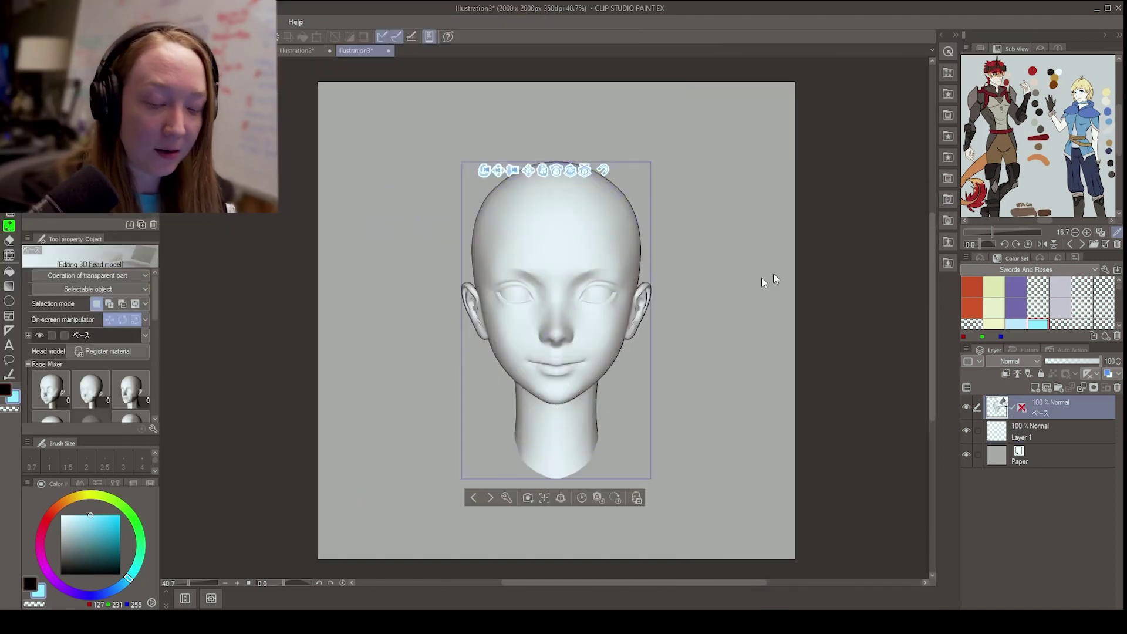
mouse_move(154, 295)
mouse_down()
mouse_move(155, 336)
mouse_move(157, 297)
mouse_up()
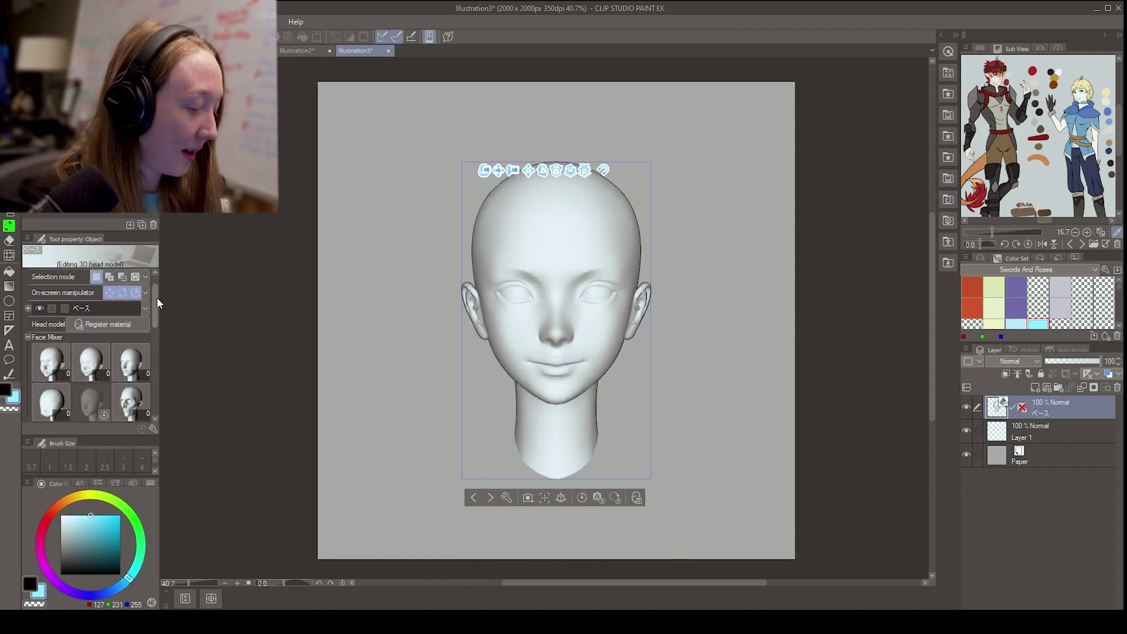
click(29, 340)
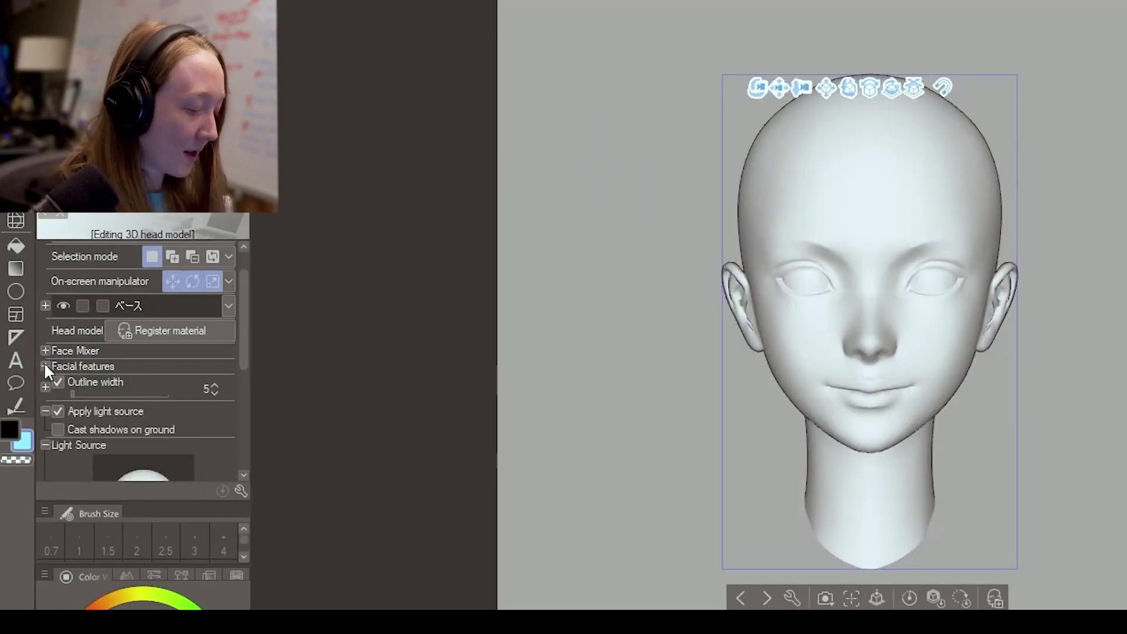
click(46, 367)
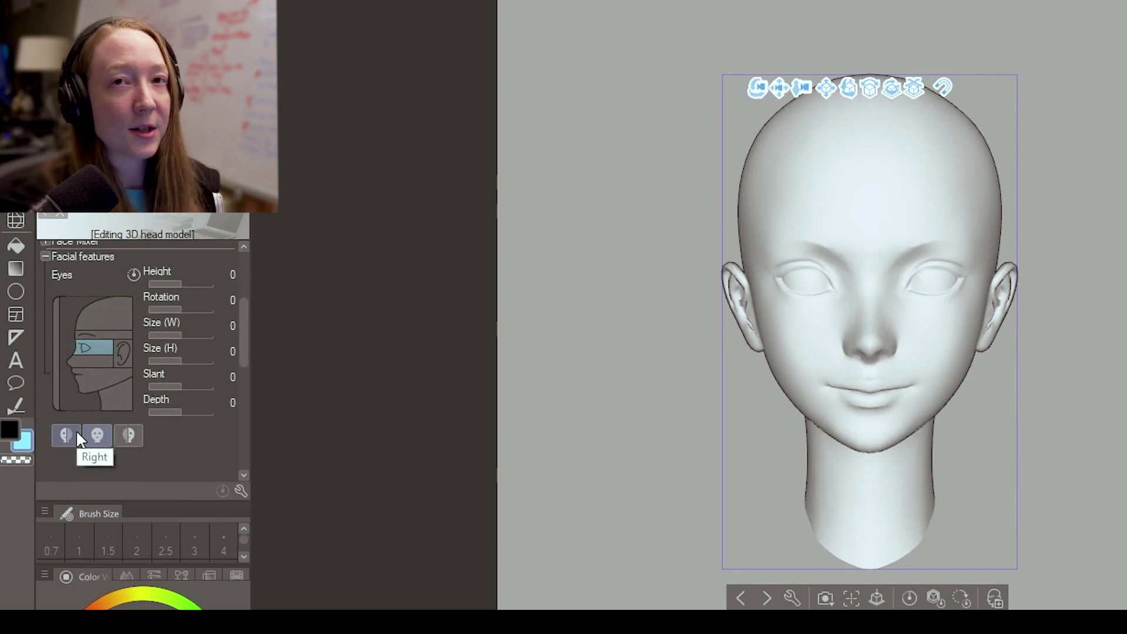
Make the head taller, rotate the eyes slightly and slant them to -13
click(112, 320)
drag(182, 279, 173, 307)
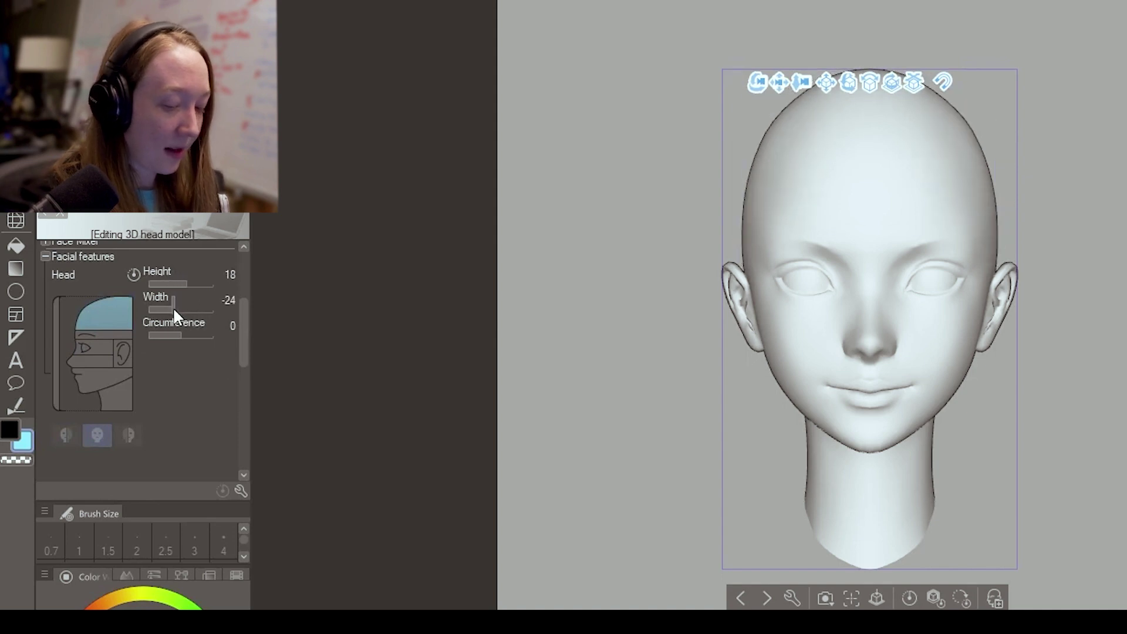
click(93, 348)
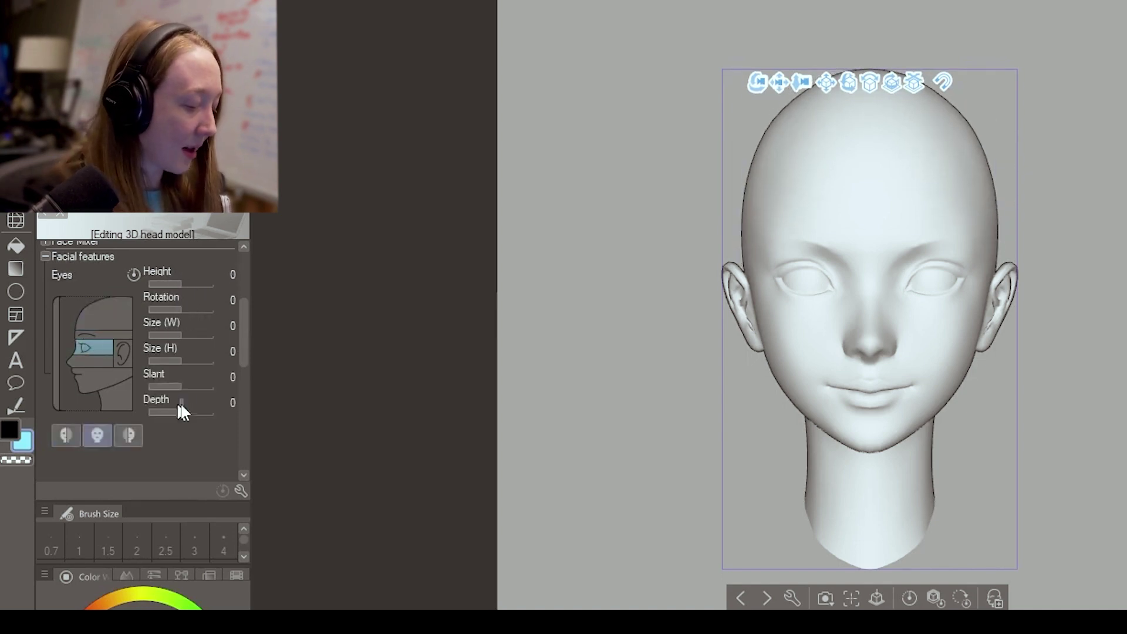
drag(185, 309, 230, 343)
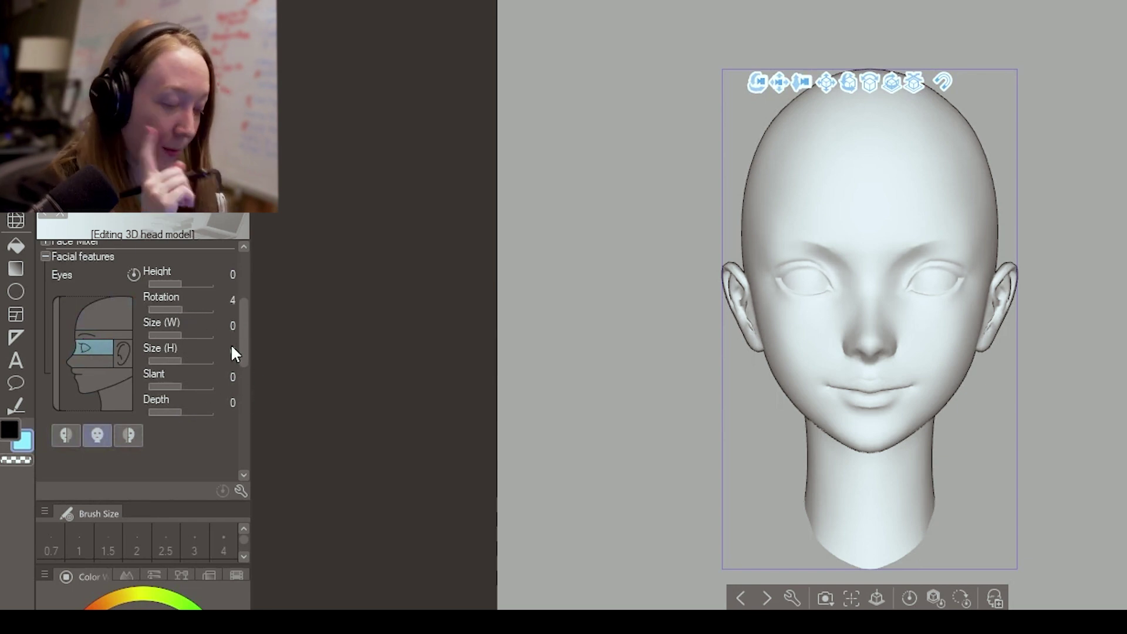
drag(207, 387, 175, 376)
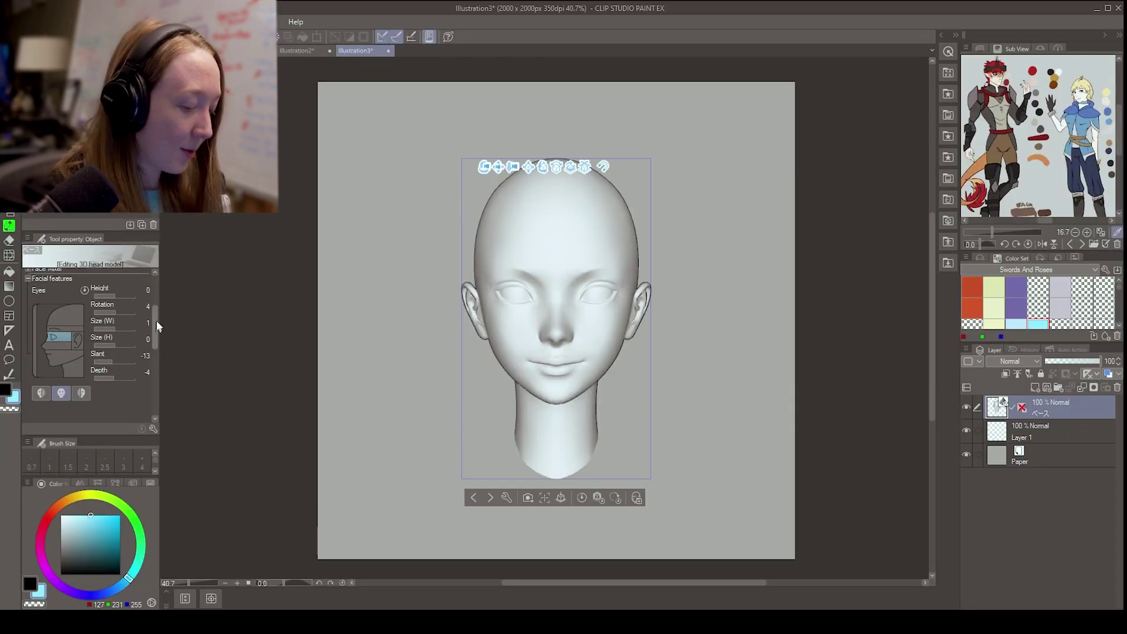
mouse_move(157, 322)
mouse_down()
mouse_move(152, 353)
mouse_move(154, 321)
mouse_up()
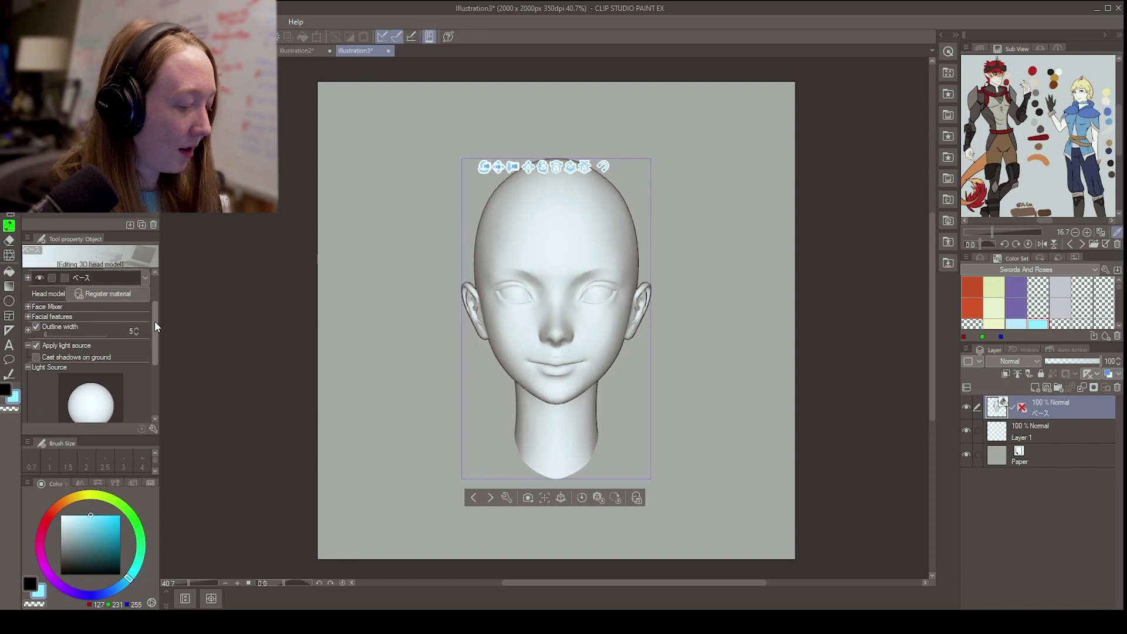
Expand Face Mixer and try blending in a wider face shape, then remove it
click(28, 307)
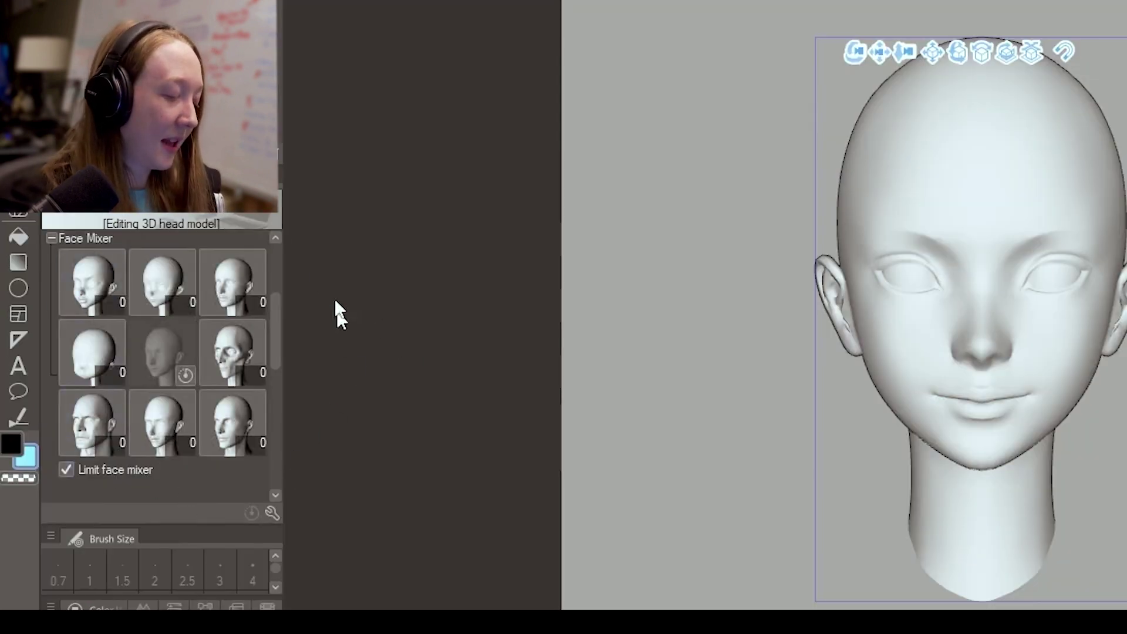
drag(273, 302, 272, 306)
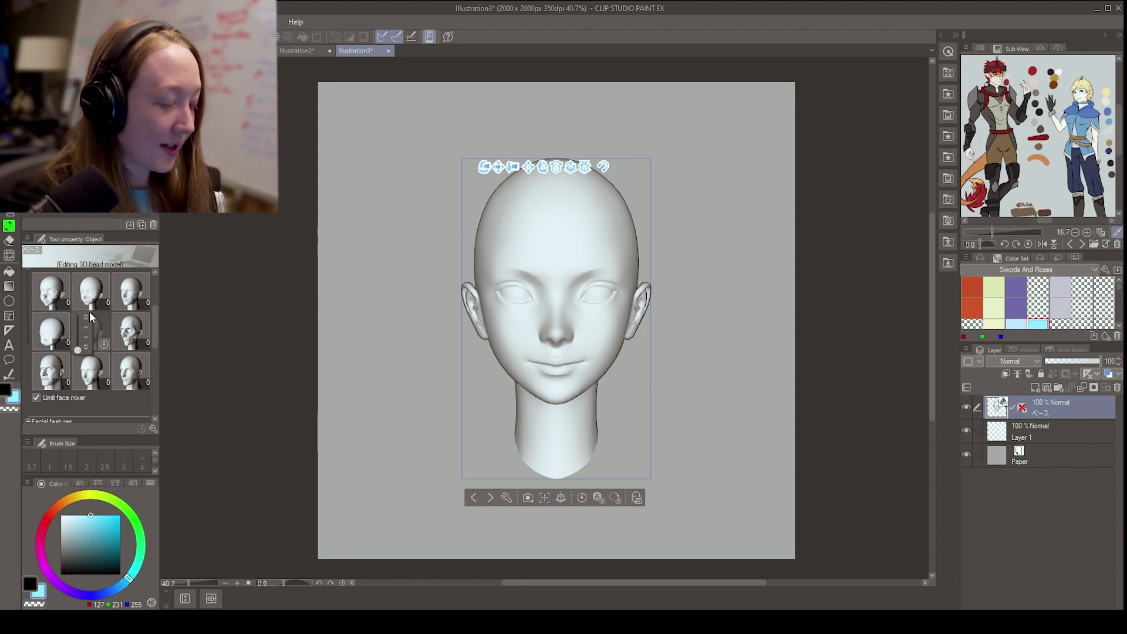
click(77, 347)
drag(77, 346, 77, 356)
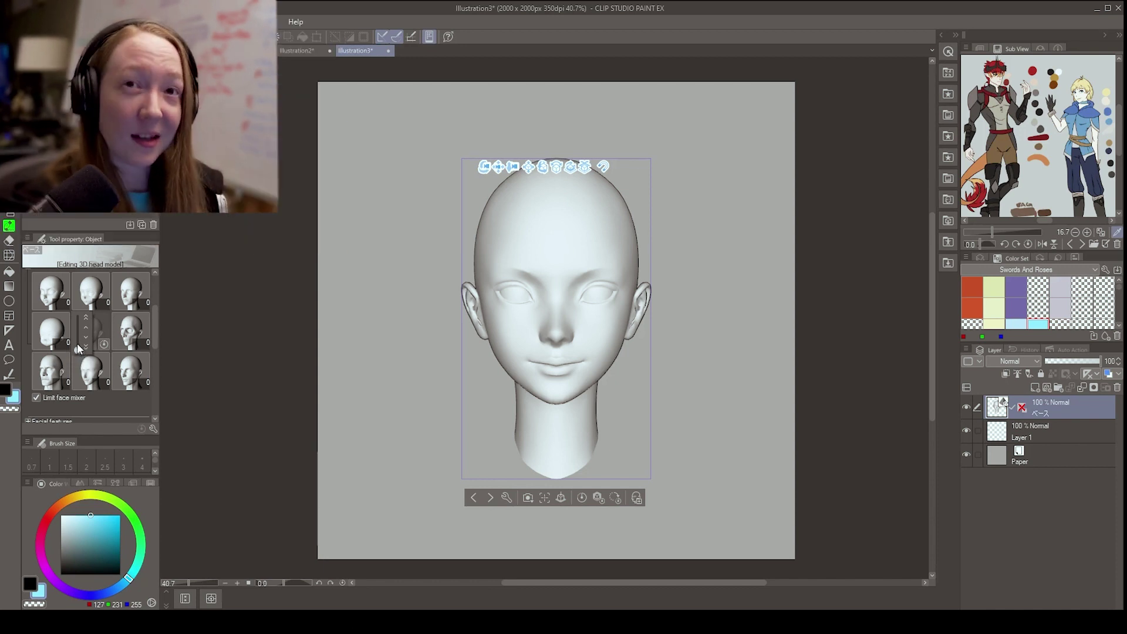
Set the chibi face preset to 60 and blend in the bottom-left preset at 75
click(75, 345)
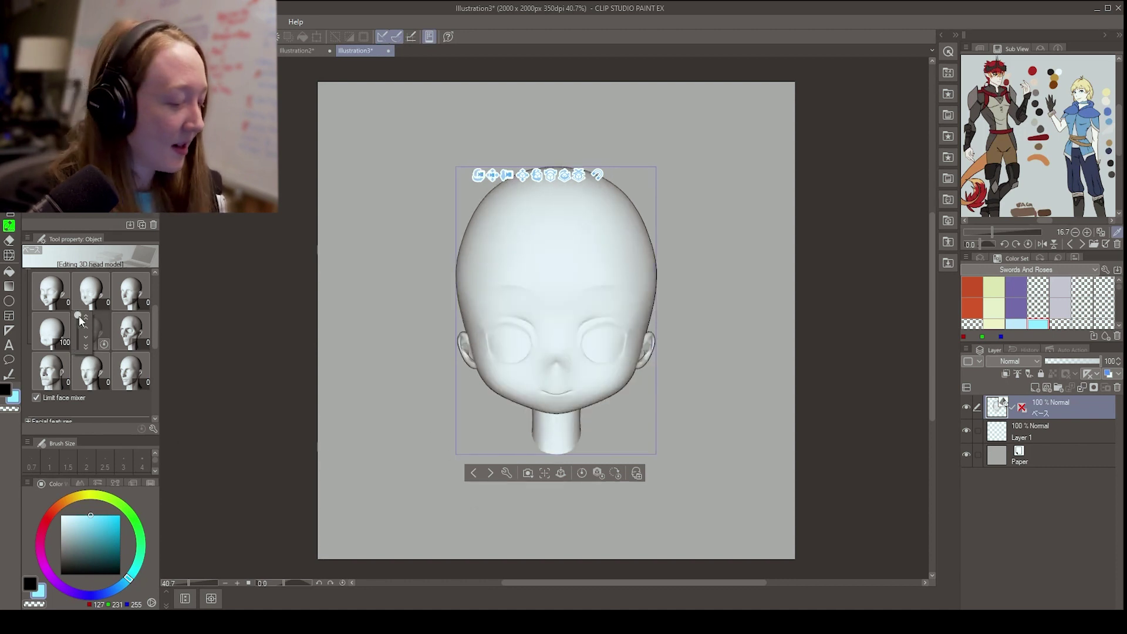
drag(78, 316, 154, 320)
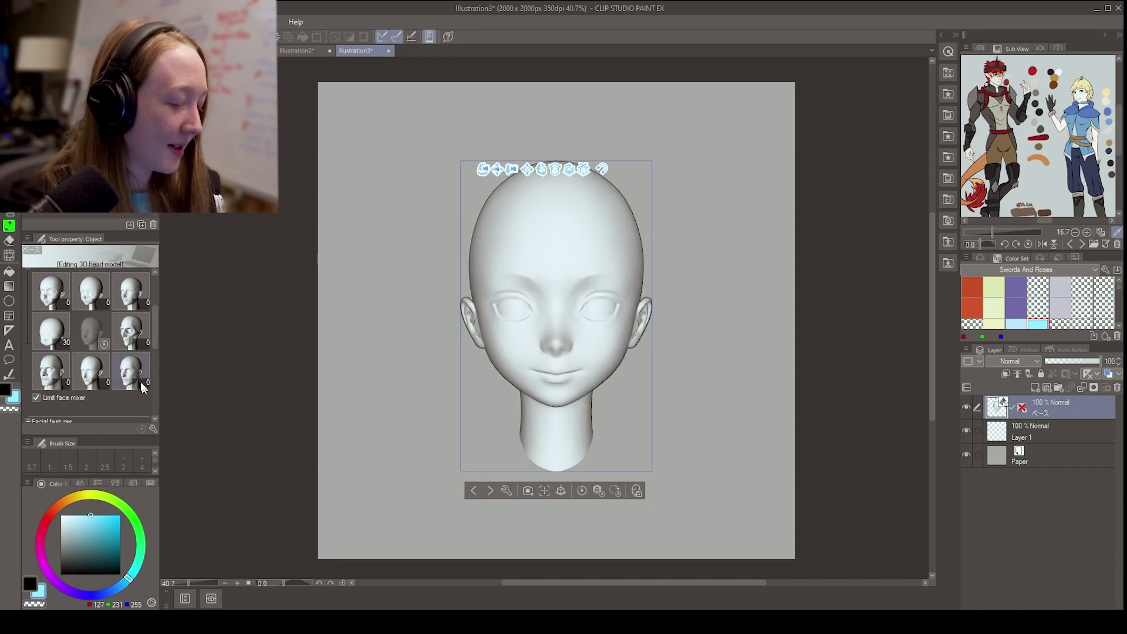
mouse_move(87, 394)
drag(79, 392, 78, 371)
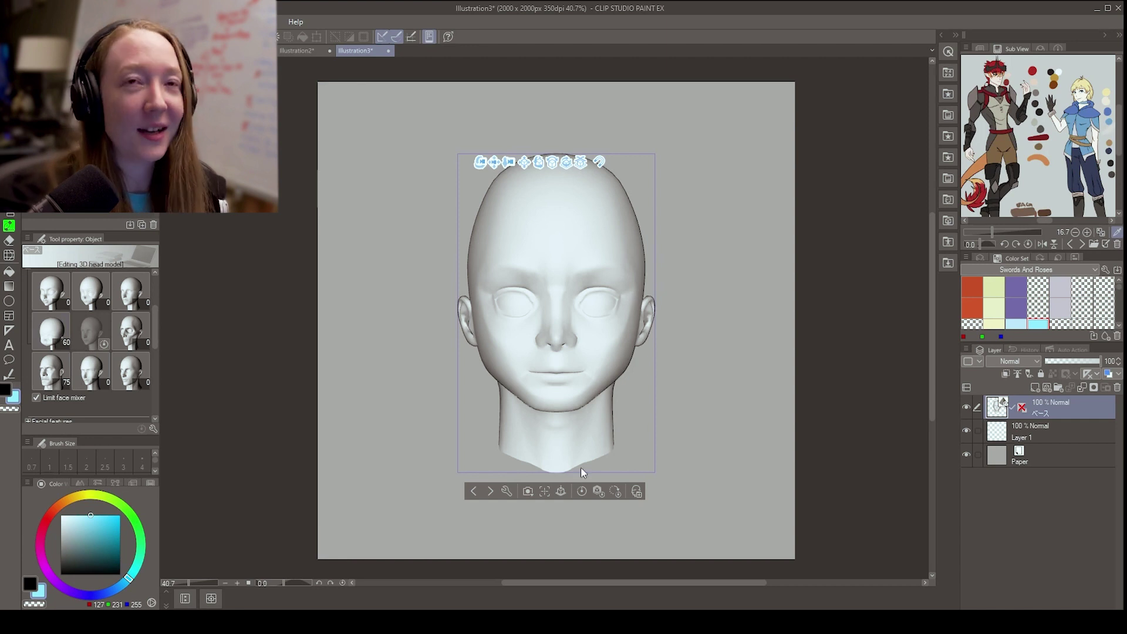